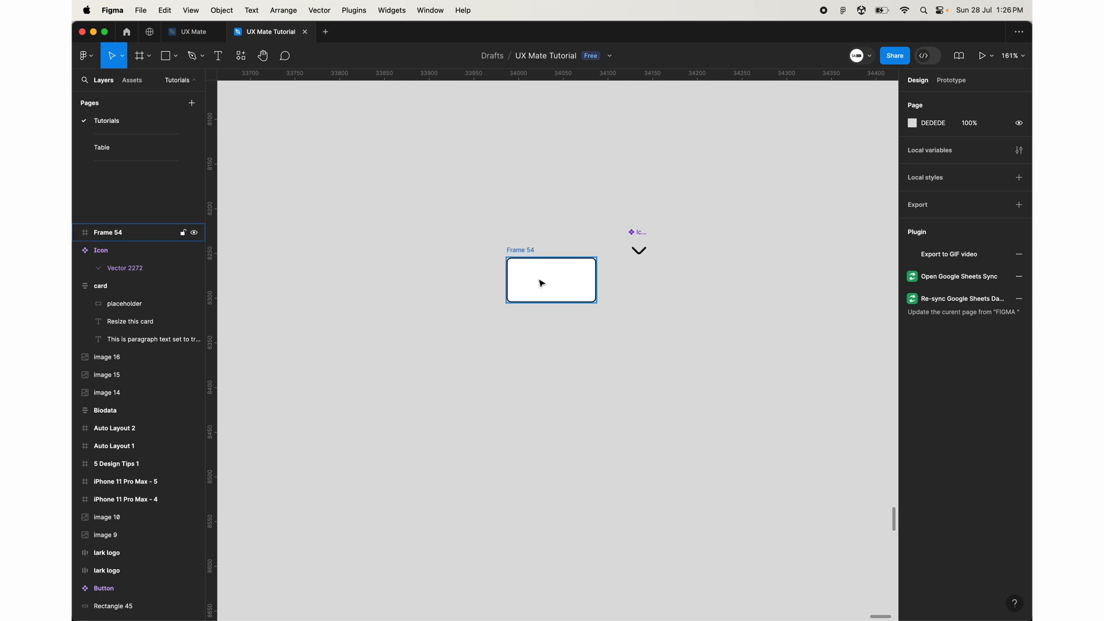
Step: Rename the rounded white frame as "Accordion / Colapsed"
scroll(540, 281, up, 3)
click(467, 260)
scroll(467, 262, up, 2)
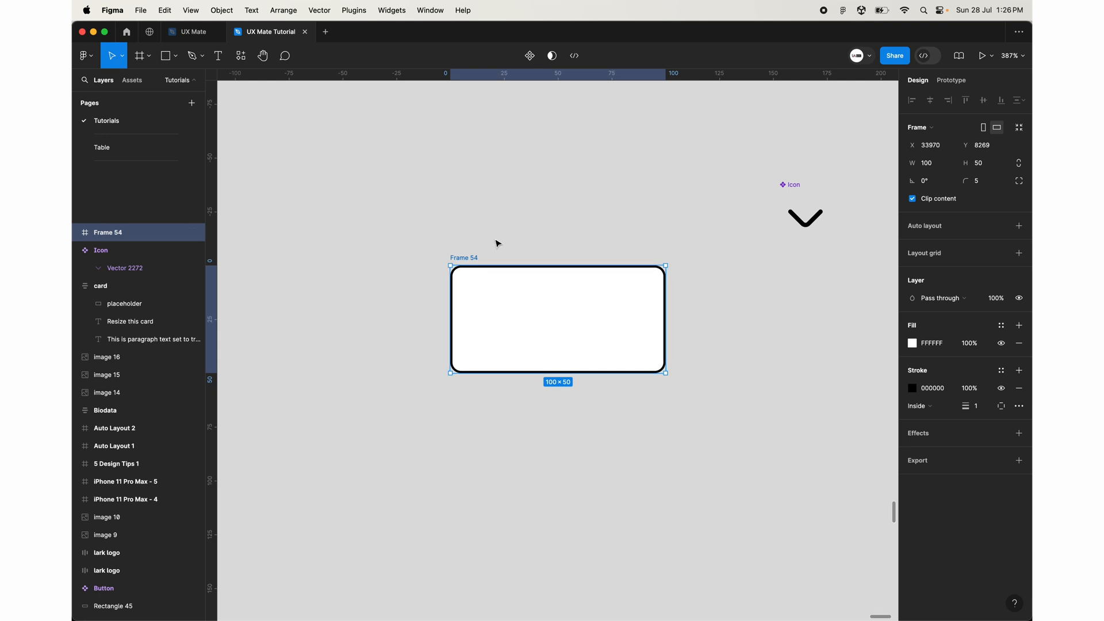
double_click(461, 257)
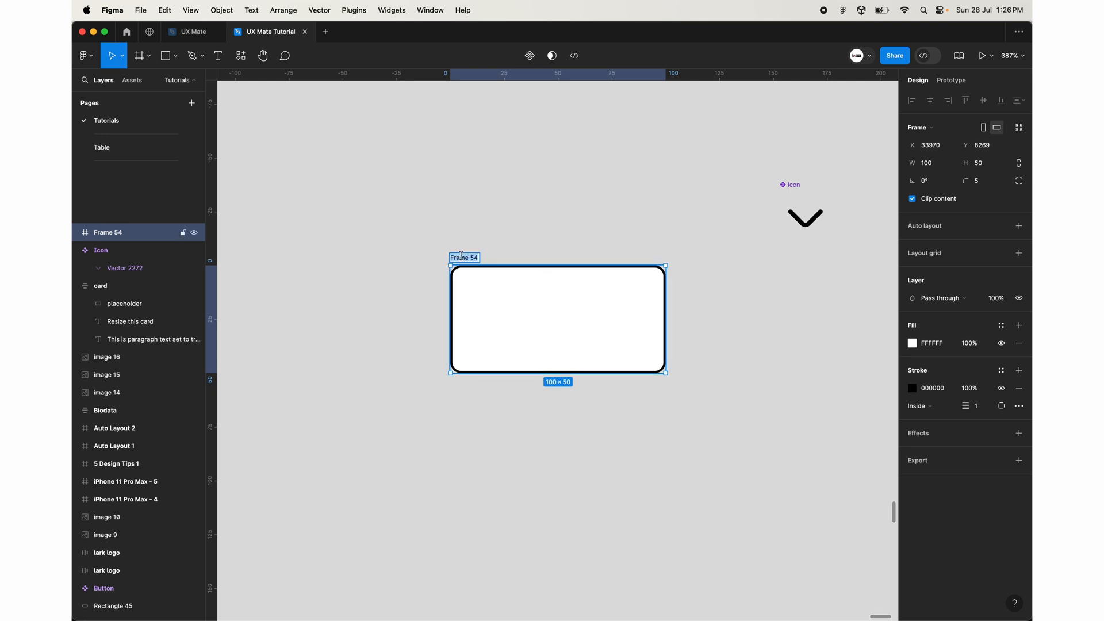
text(Accordion /)
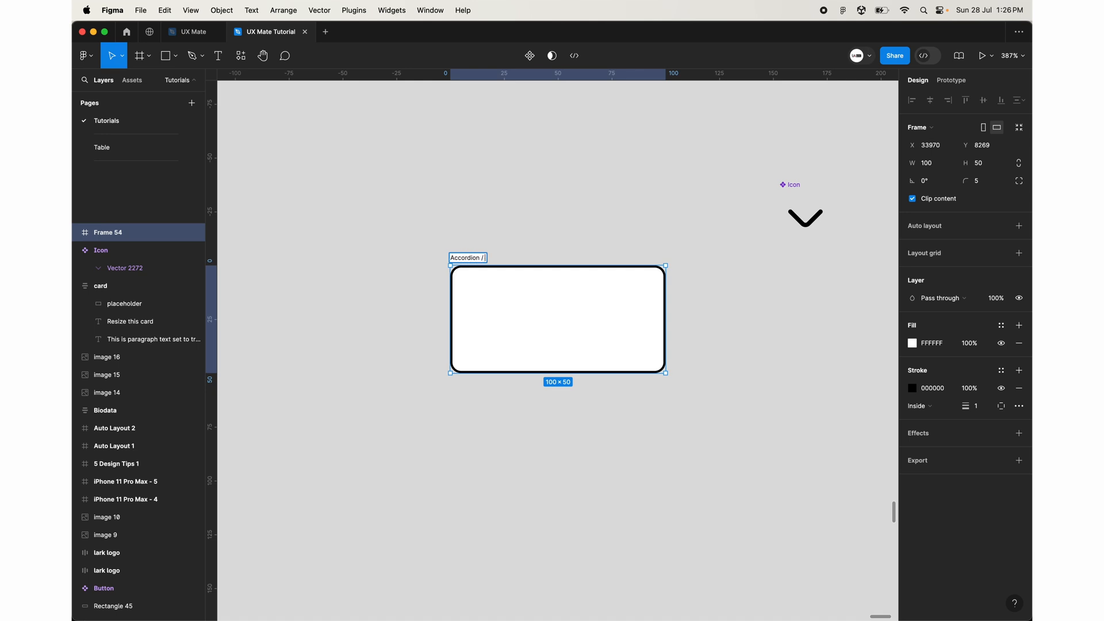
text( Colapsed)
key(Return)
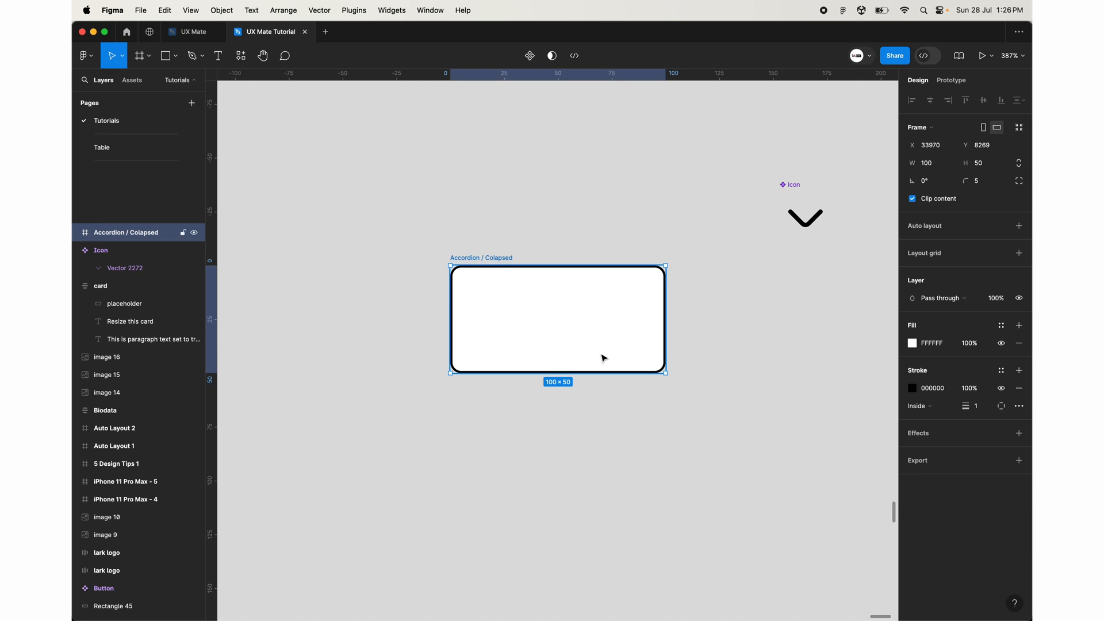
Step: Place an instance of the chevron Icon component inside the accordion frame near its right side, keeping the main component outside above it
click(800, 187)
drag(798, 184, 601, 324)
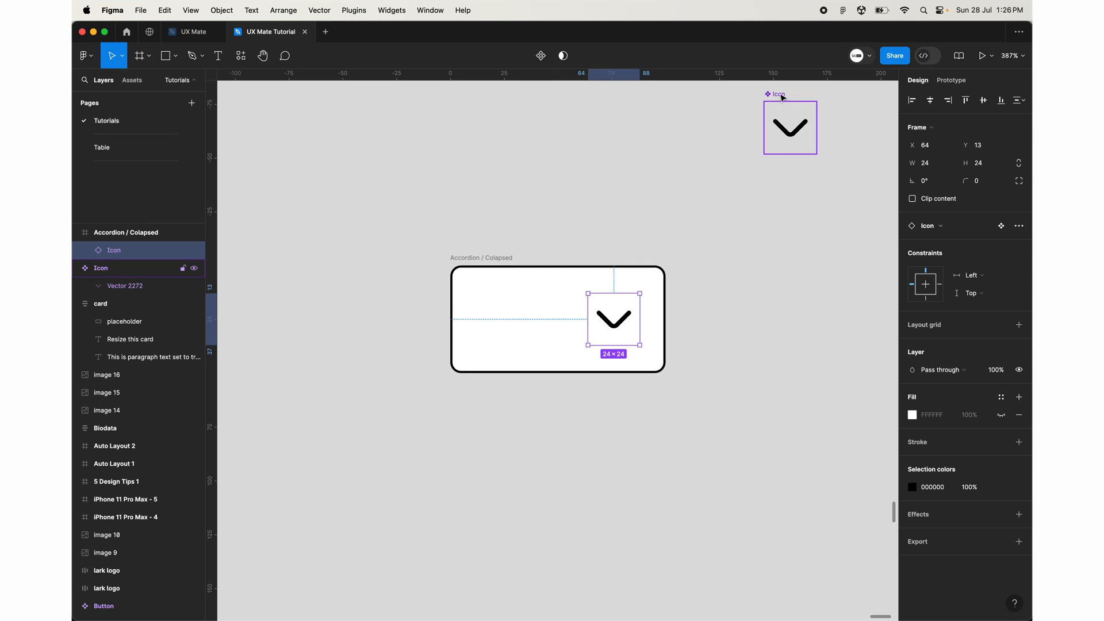
drag(784, 97, 783, 129)
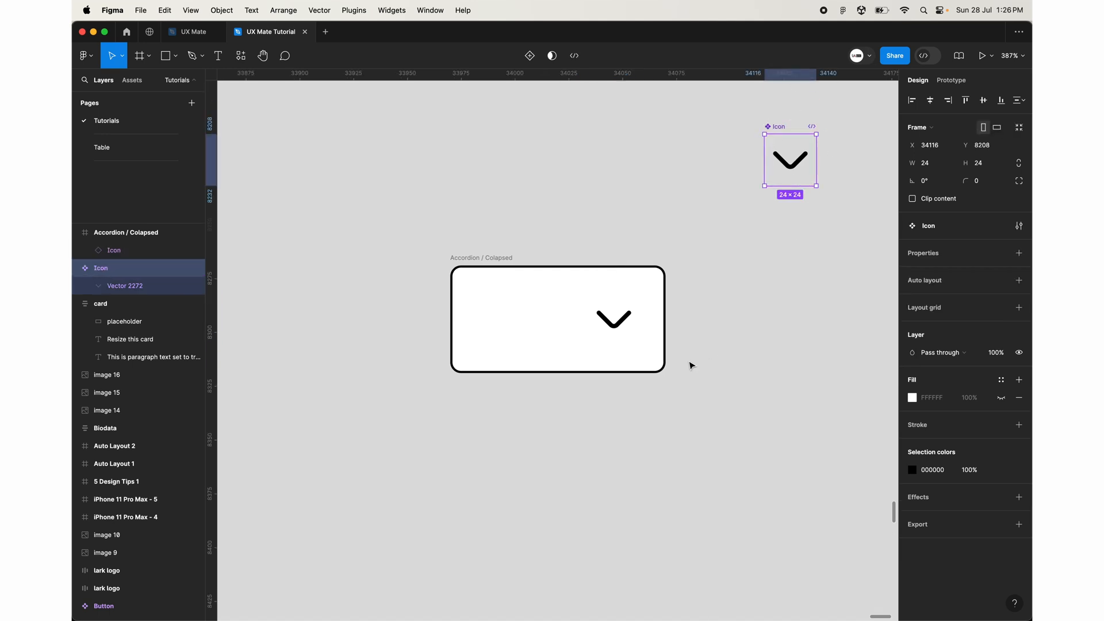
drag(614, 319, 622, 320)
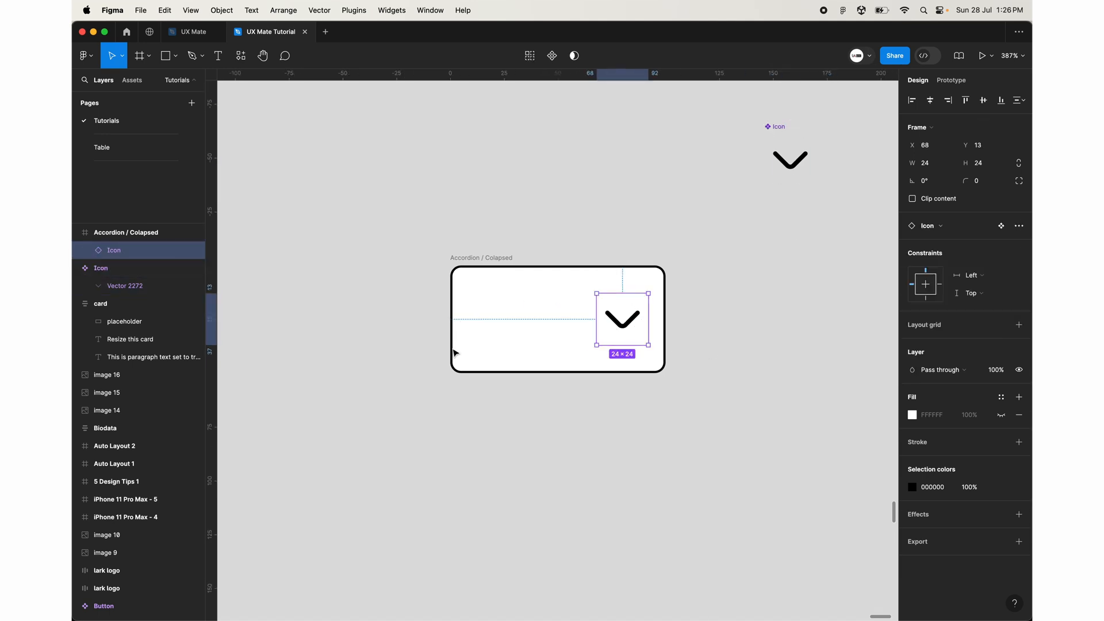
Step: Add the text "Heading" inside the accordion frame, beside the chevron icon
key(t)
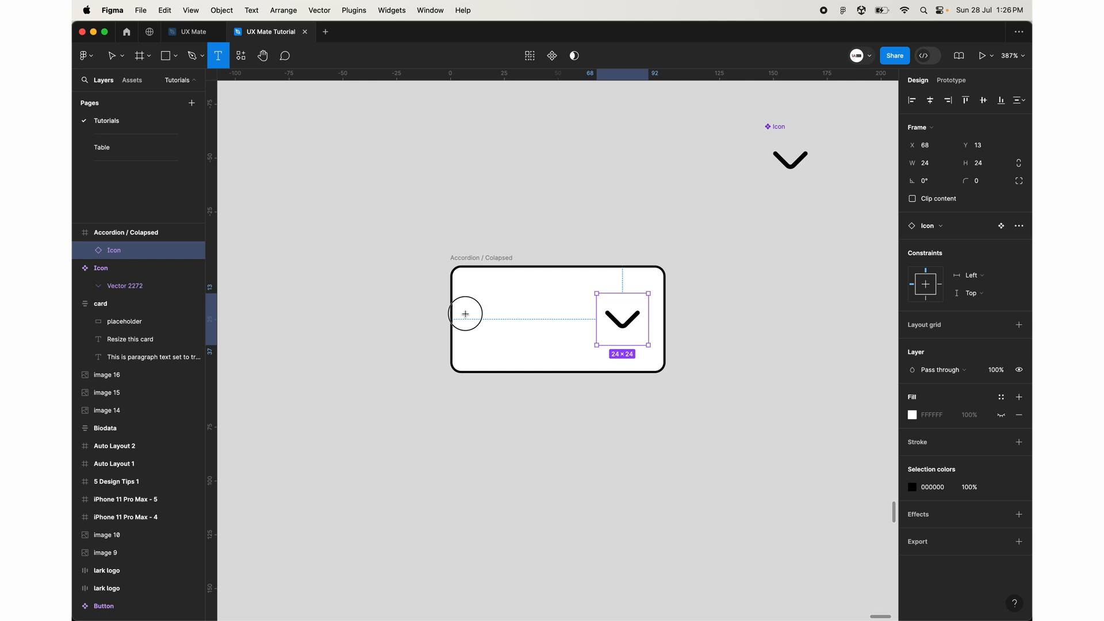
click(464, 315)
text(Heading)
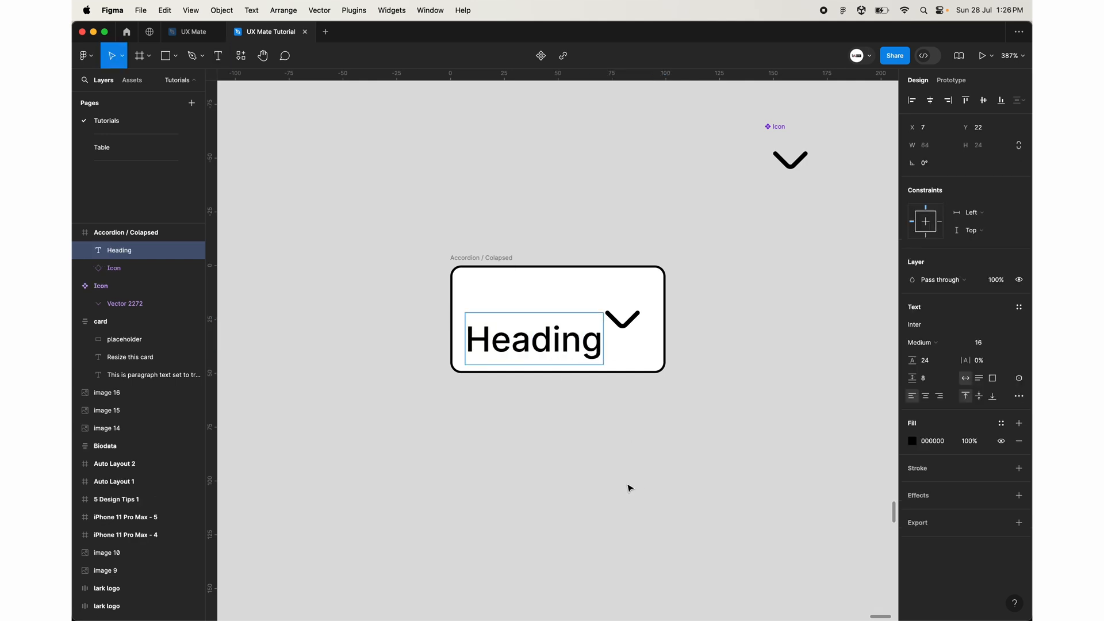
key(Escape)
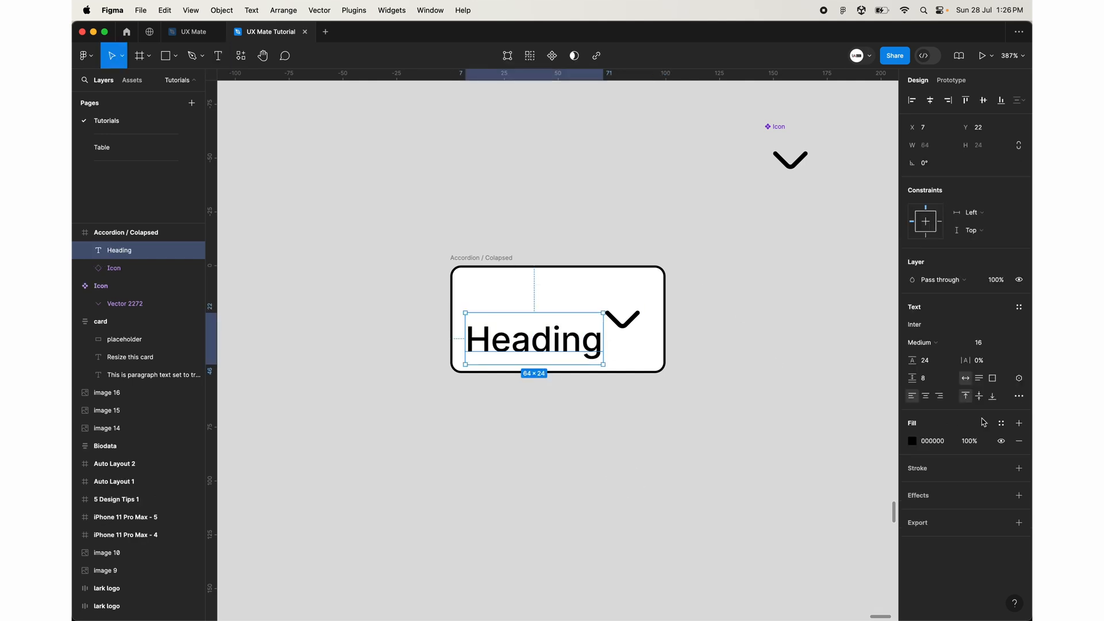
Step: Set the Heading text to Bold weight with a font size of 18
click(943, 343)
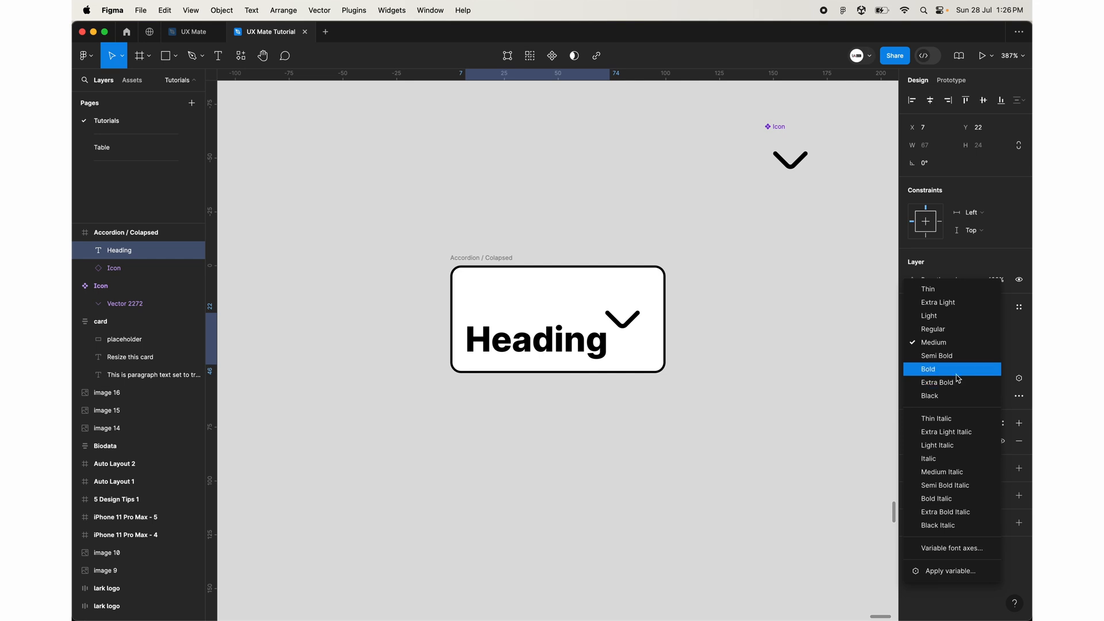
click(937, 369)
click(988, 343)
text(18)
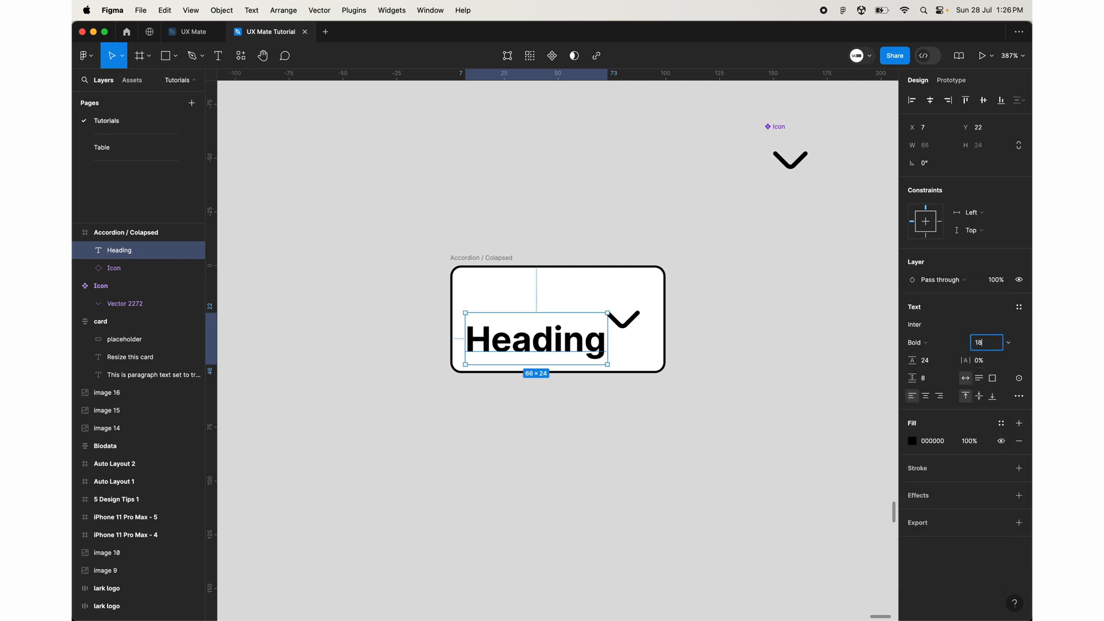
key(Return)
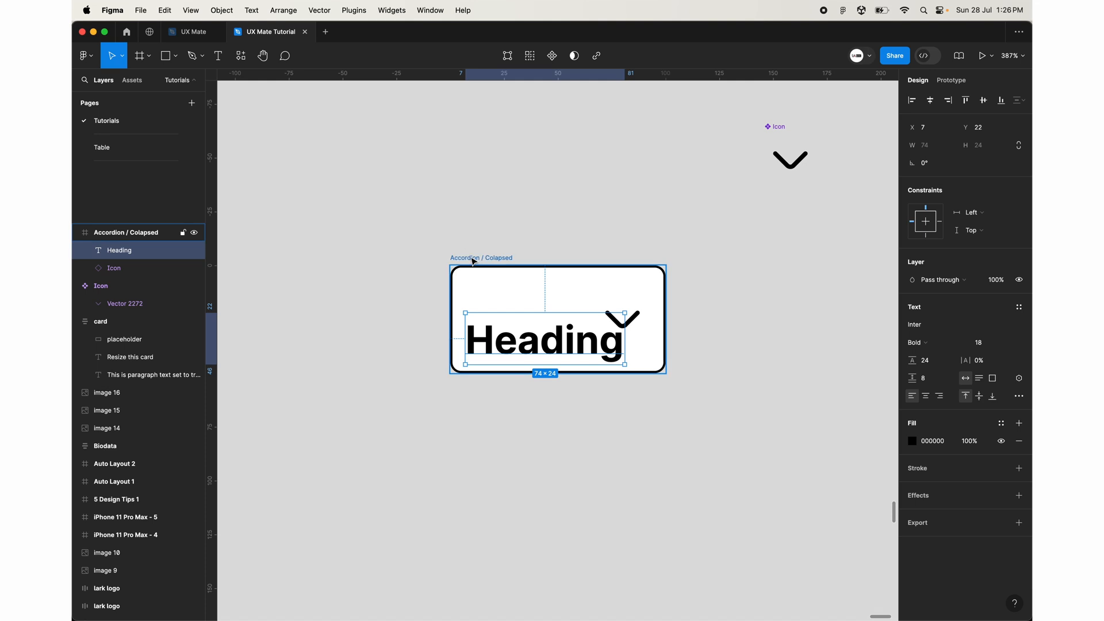
Step: Apply auto layout to the accordion frame with an item gap of 15 and horizontal and vertical padding of 15
click(474, 259)
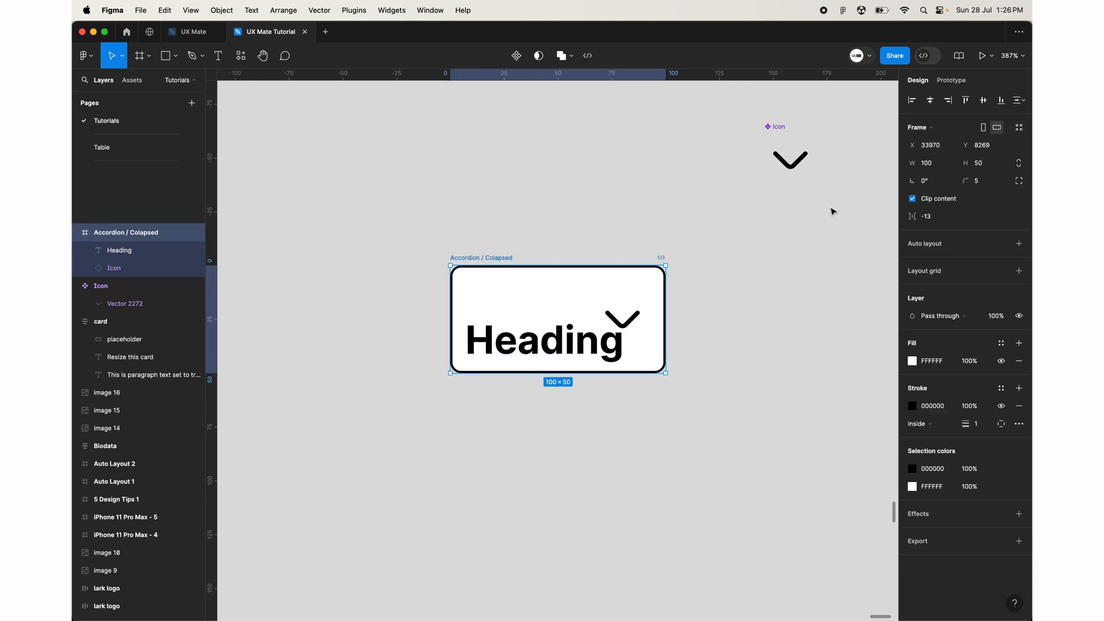
click(1019, 245)
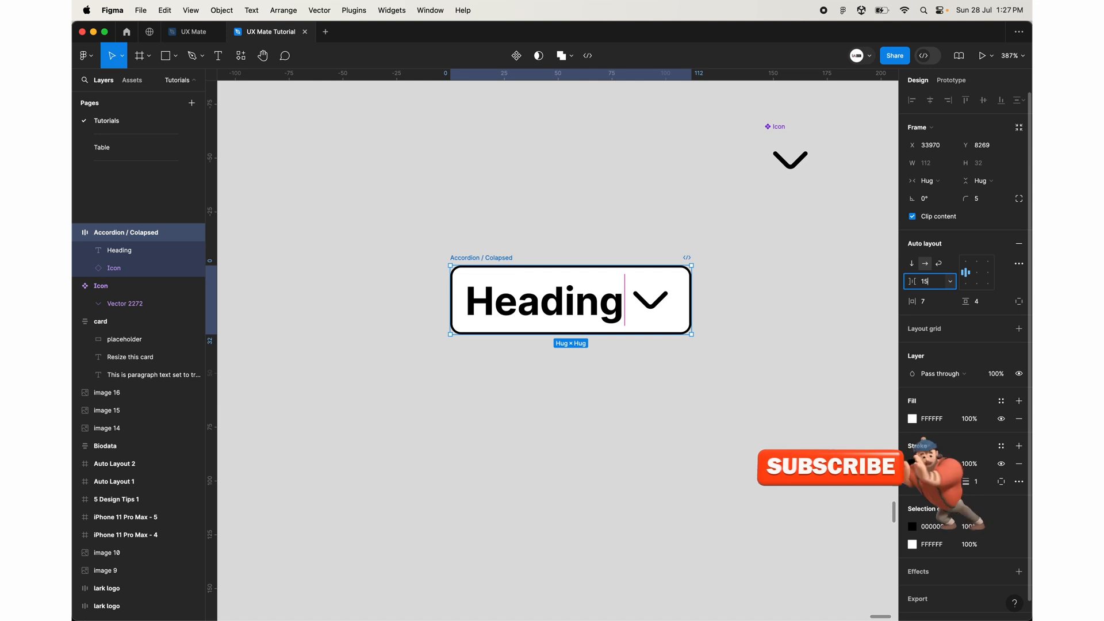
text(15)
key(Return)
click(932, 302)
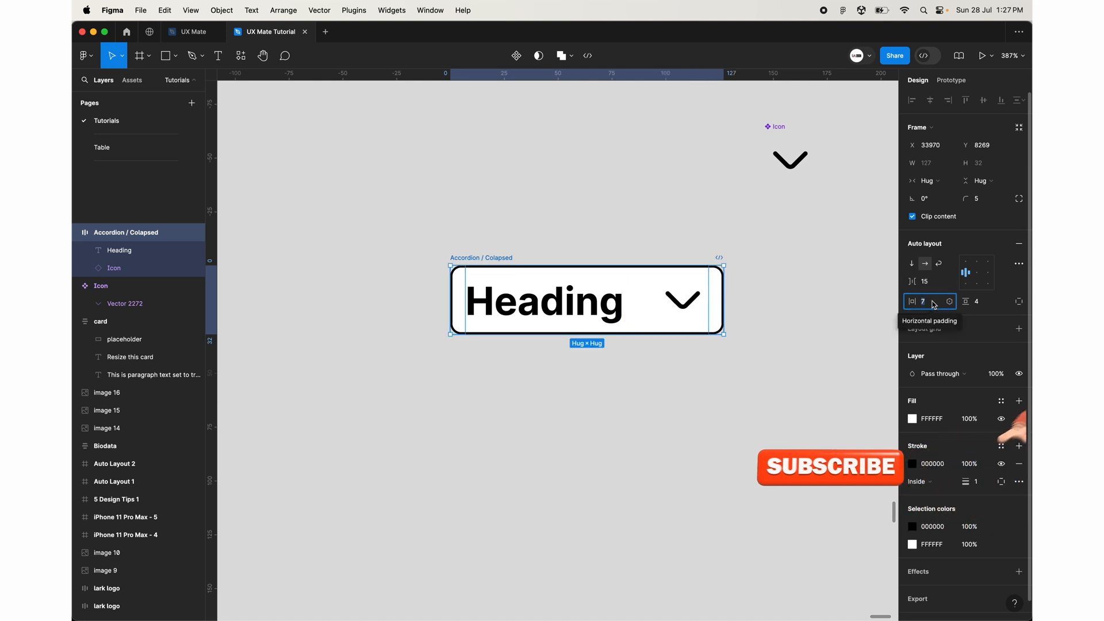
text(15)
key(Tab)
text(1)
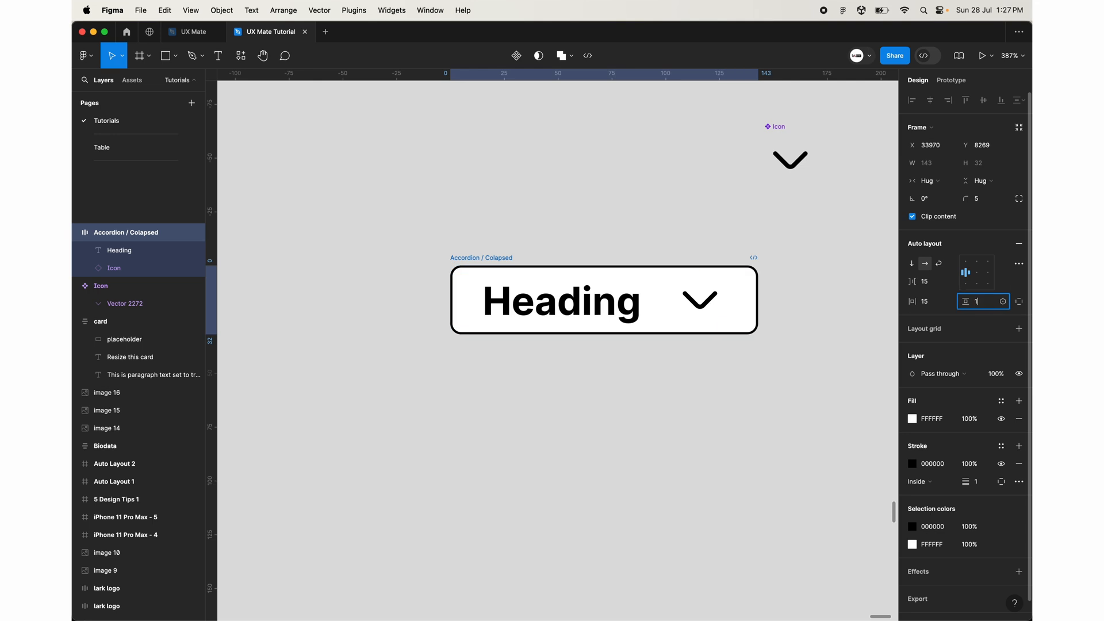
text(5)
click(725, 419)
Step: Widen the Heading text box to about 276 so the accordion stretches and the chevron sits at its far end
scroll(725, 419, down, 5)
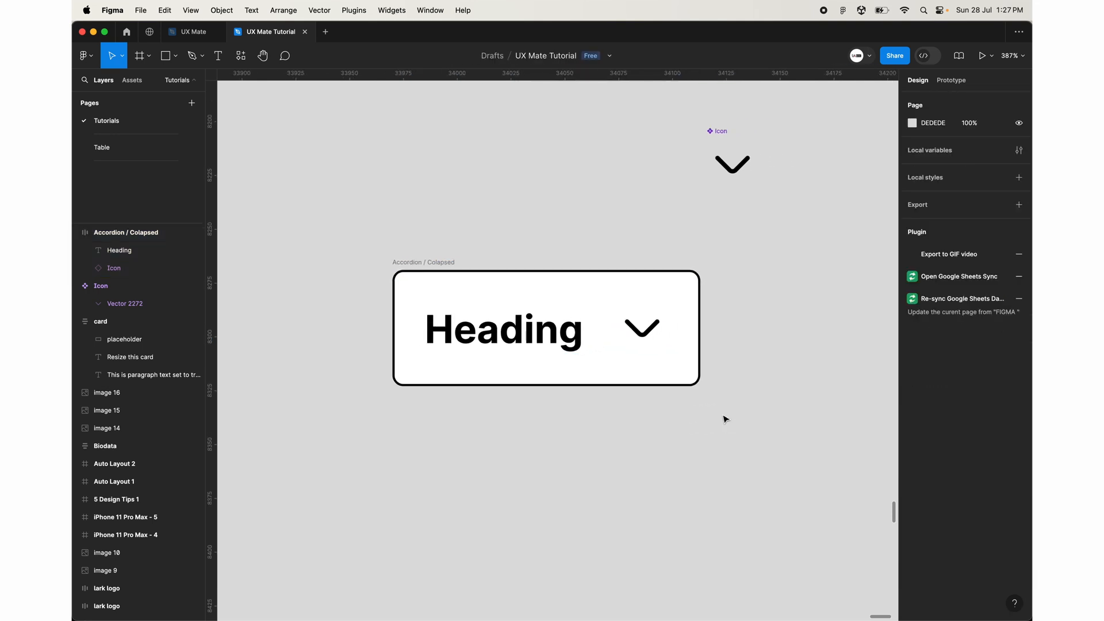
scroll(725, 419, down, 3)
scroll(577, 387, up, 4)
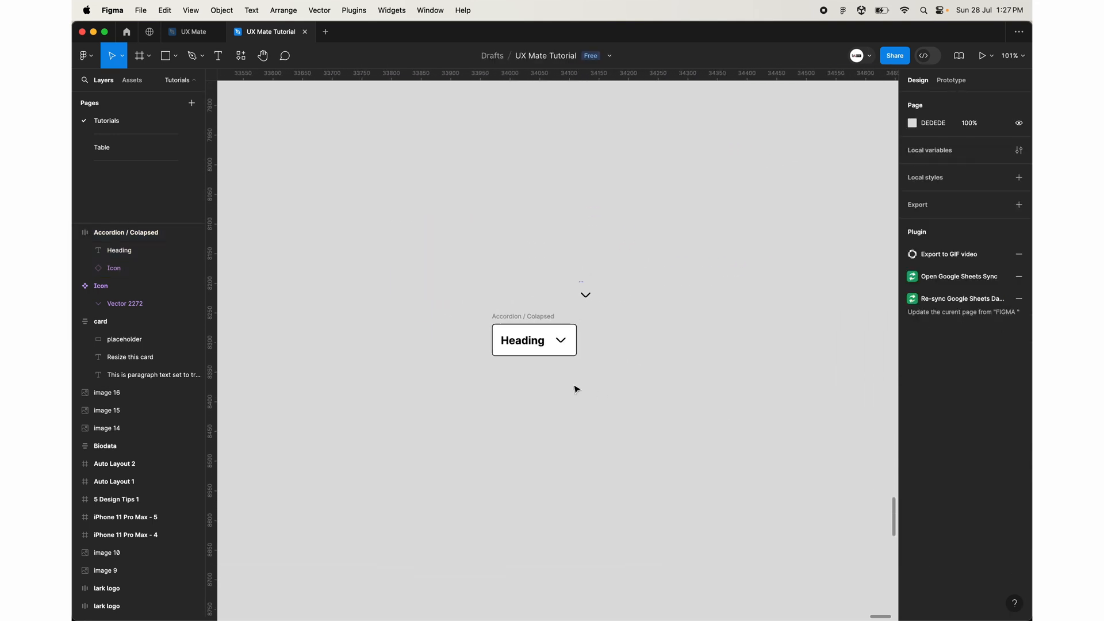
click(499, 303)
click(500, 303)
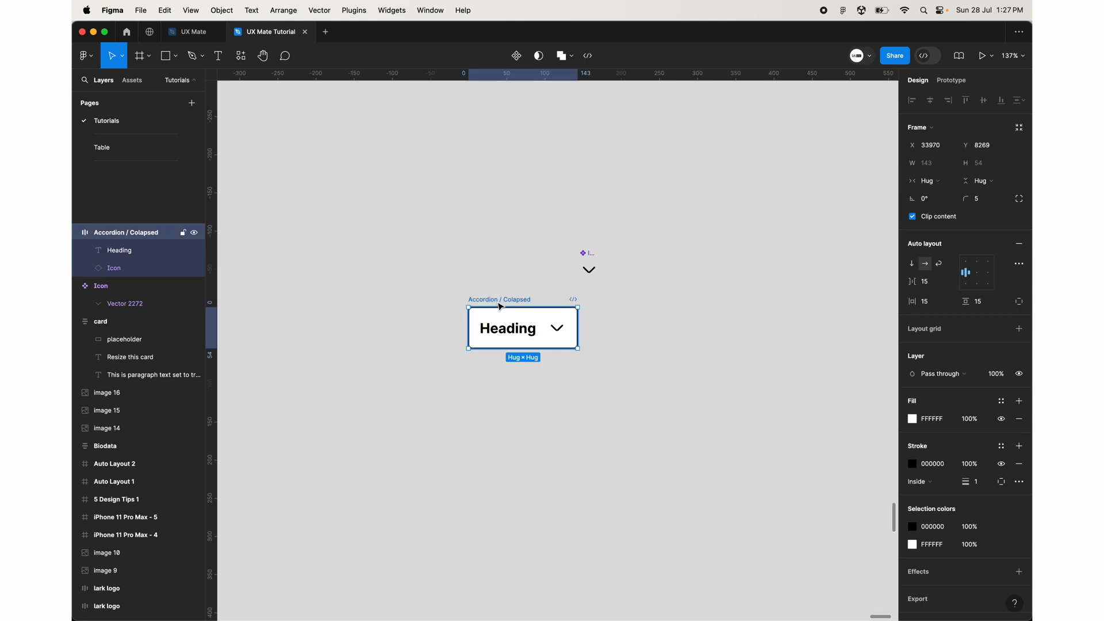
click(965, 276)
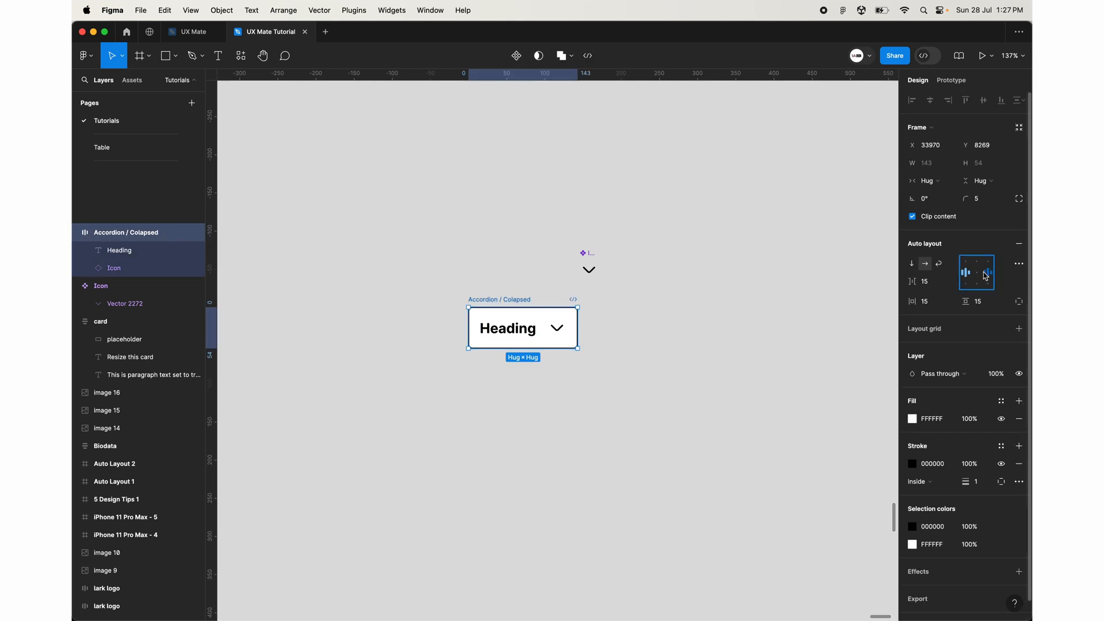
click(498, 331)
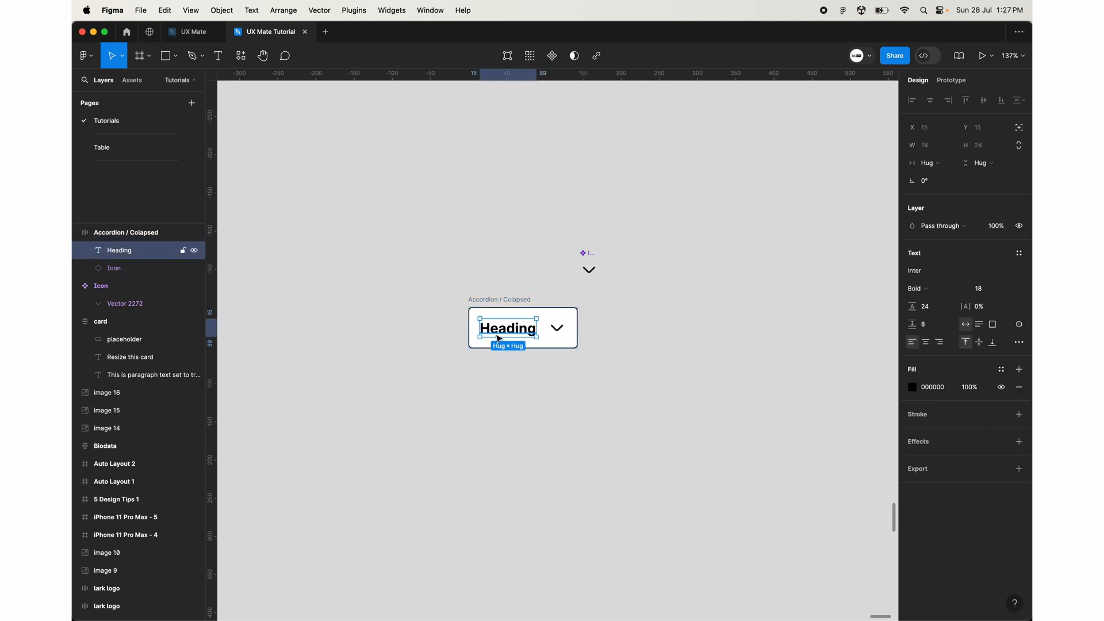
drag(538, 323, 690, 323)
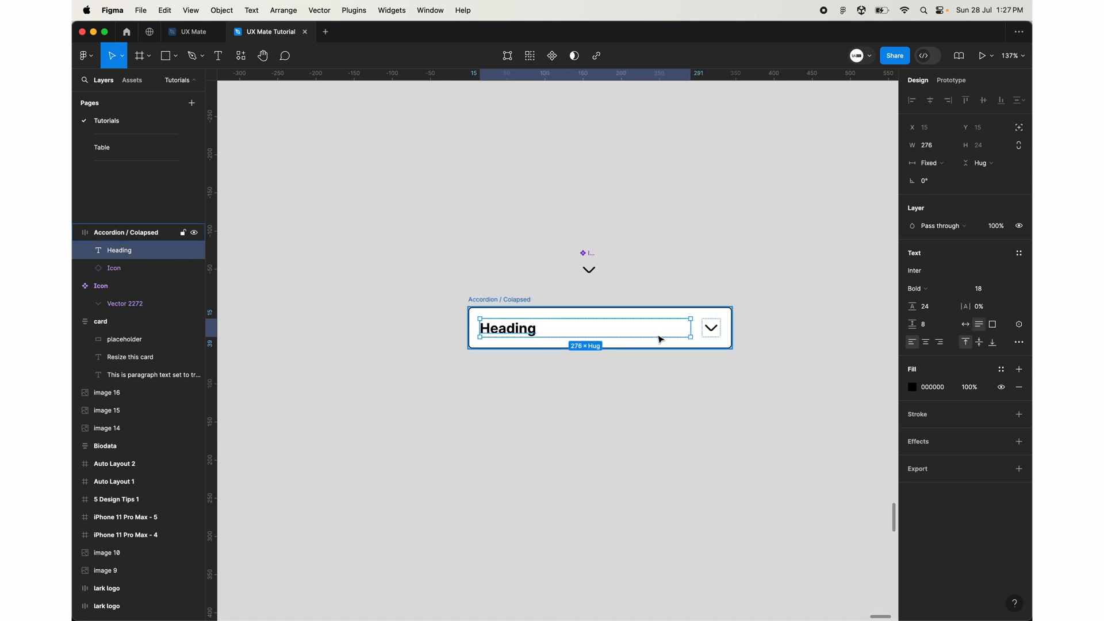
click(543, 430)
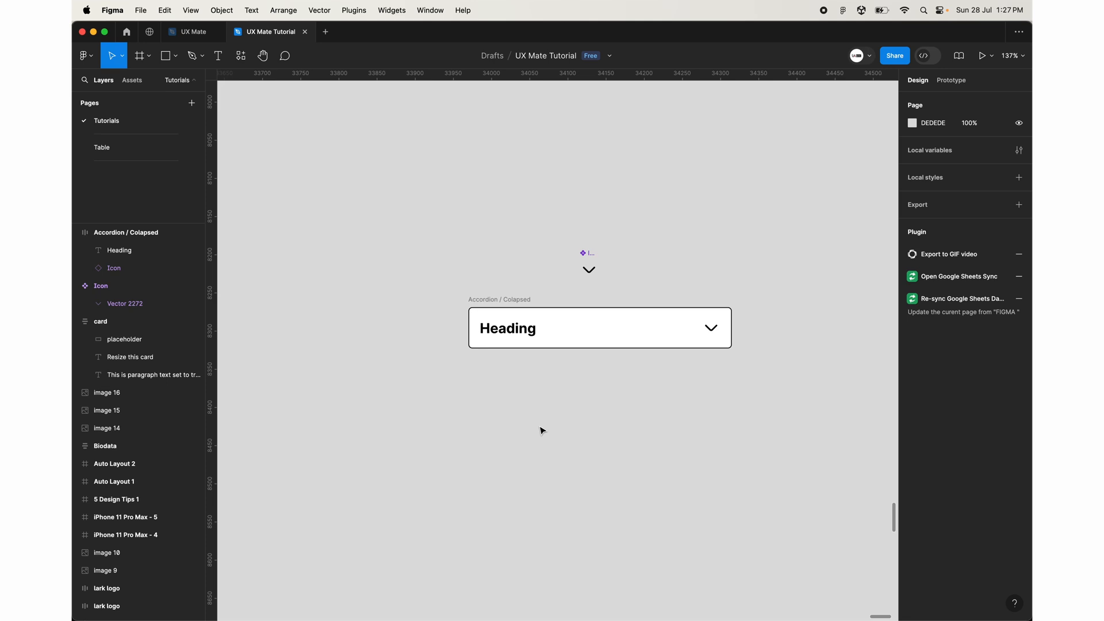
Step: Duplicate the accordion frame directly below the original and rename the copy "Accordion / Expanded"
click(510, 299)
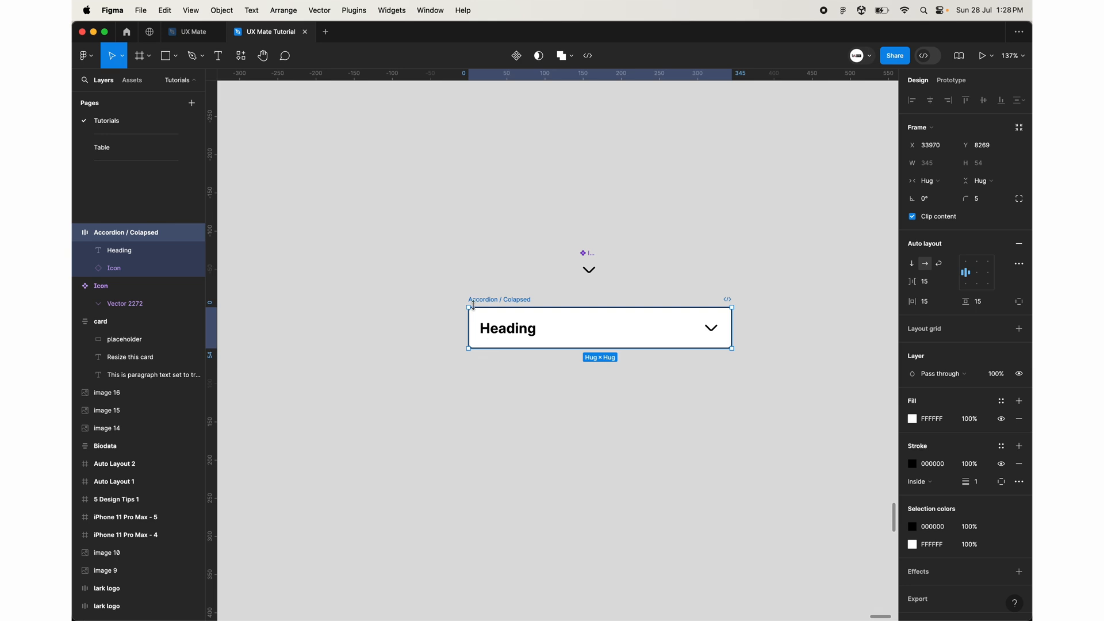
scroll(473, 299, down, 3)
scroll(473, 299, right, 2)
alt+drag(482, 265, 481, 349)
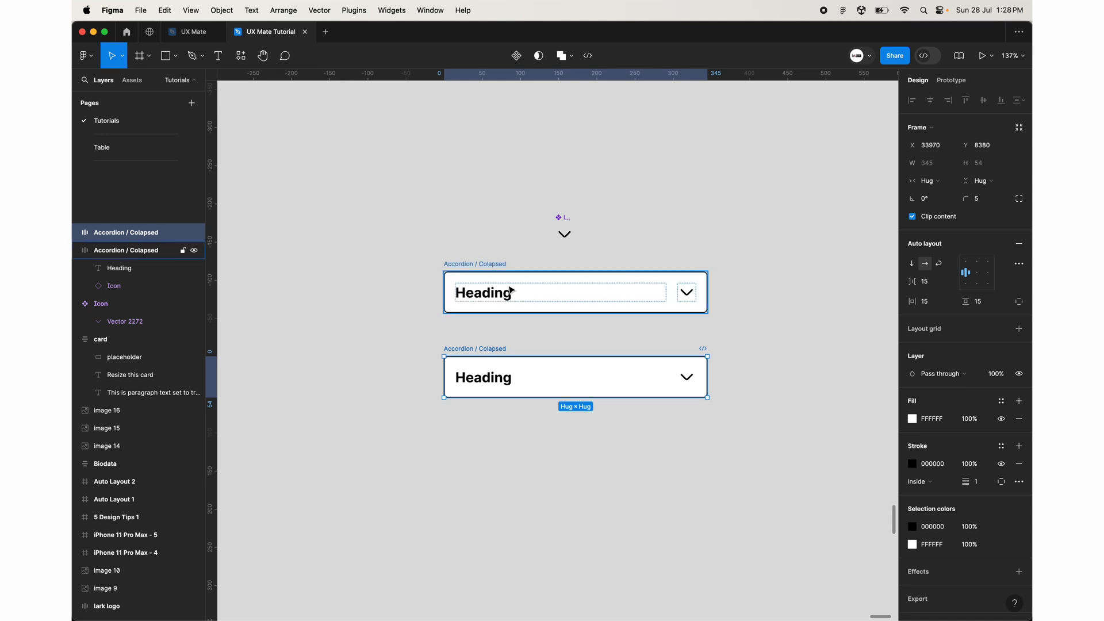
double_click(489, 348)
double_click(488, 348)
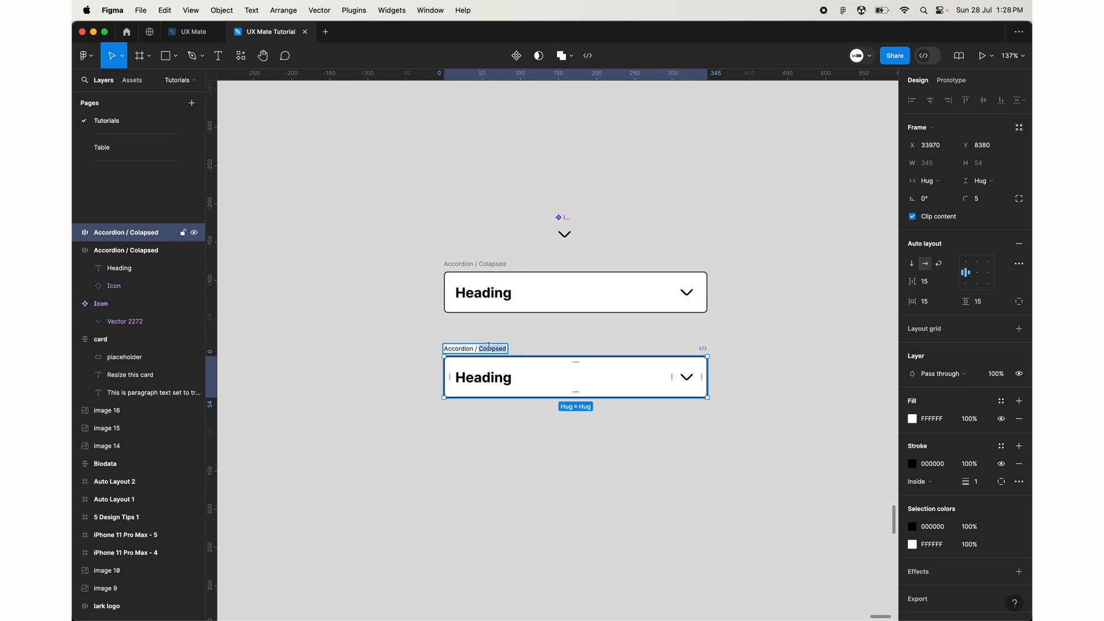
text(Expanded)
click(482, 436)
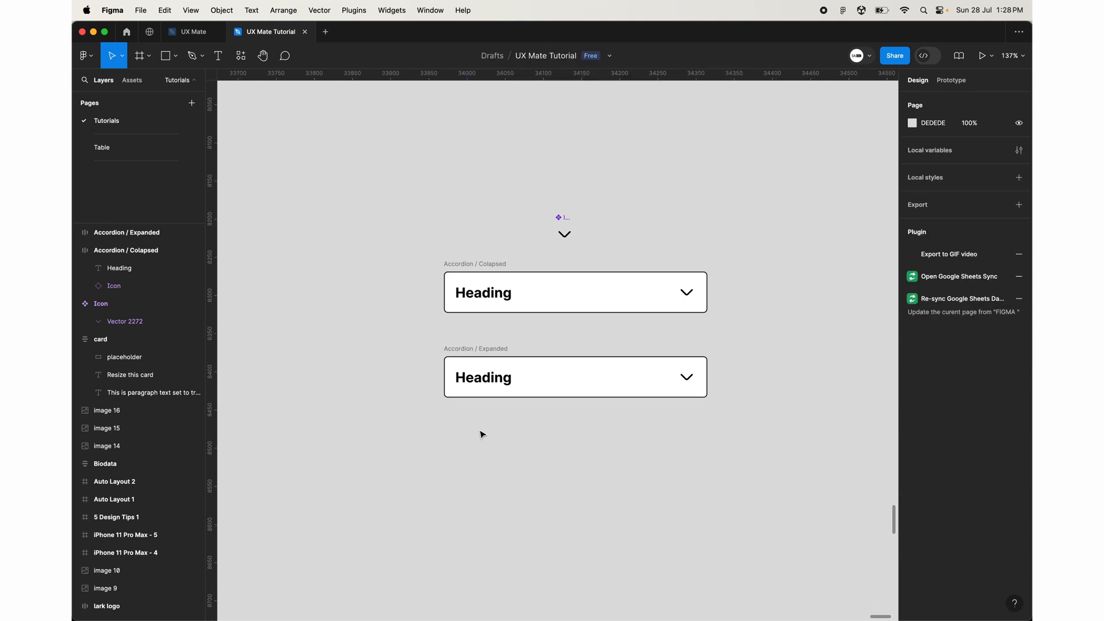
Step: Wrap the collapsed accordion's Heading text and icon in a nested auto layout frame and name it "Heding"
click(598, 376)
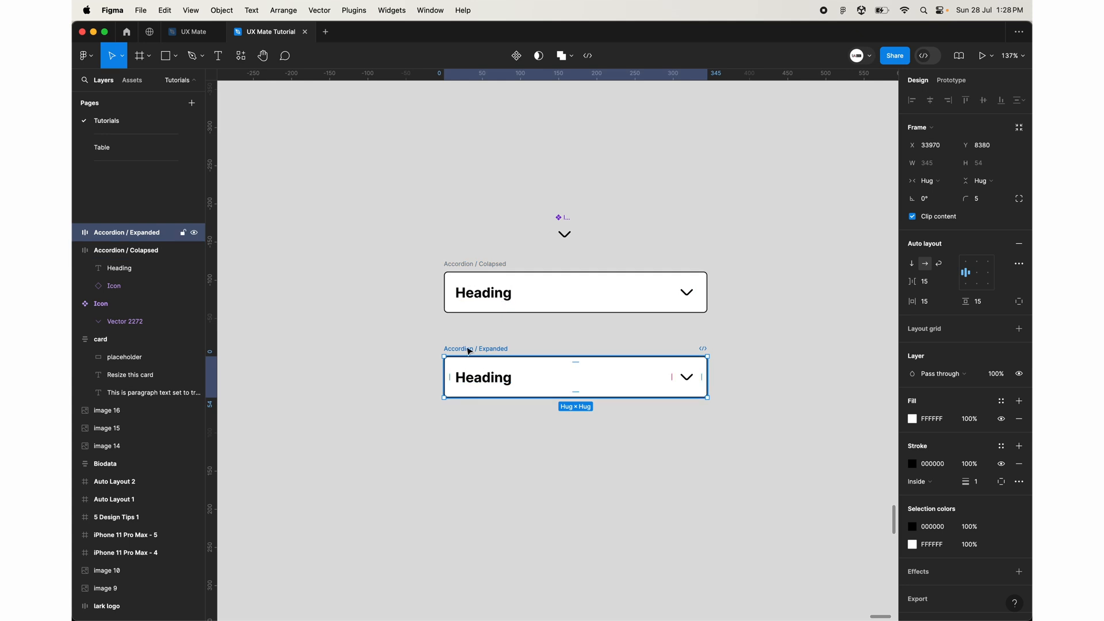
click(476, 294)
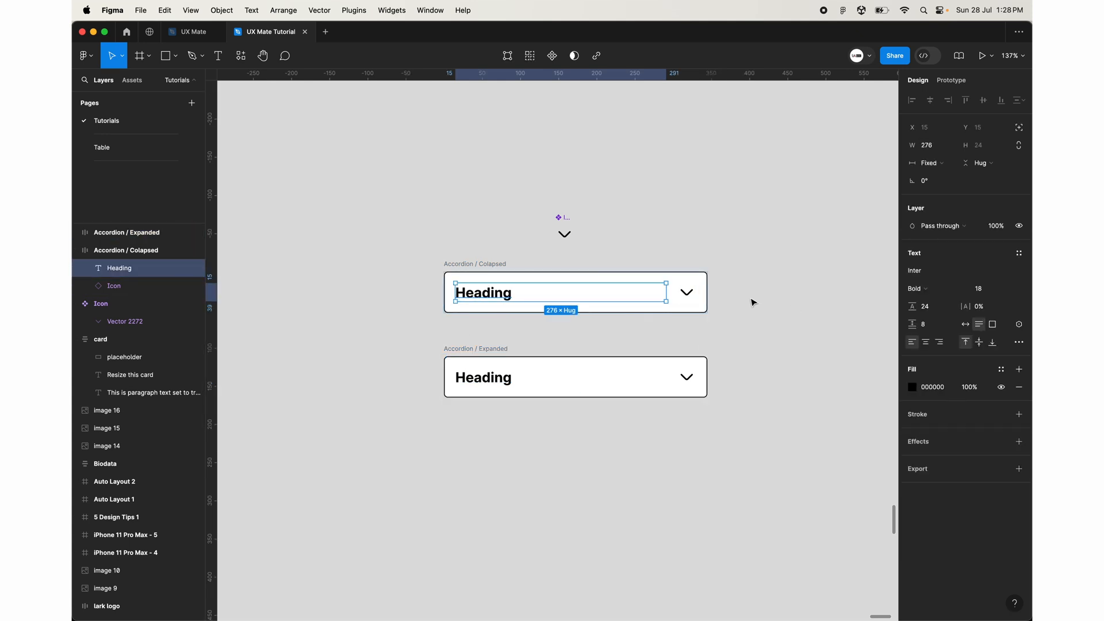
shift+click(686, 294)
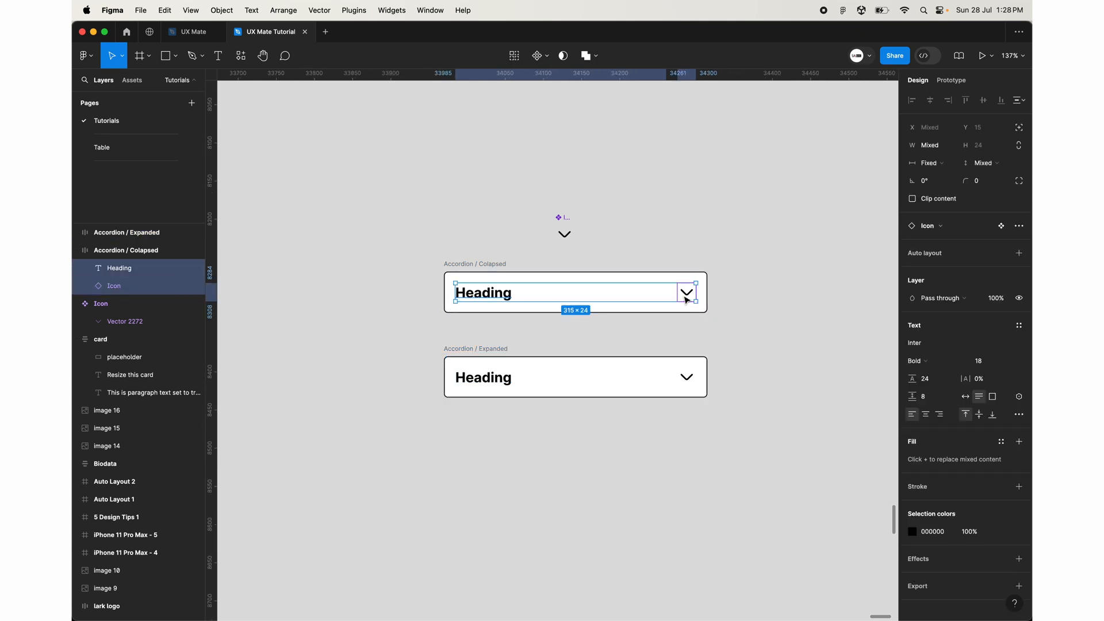
key(shift+a)
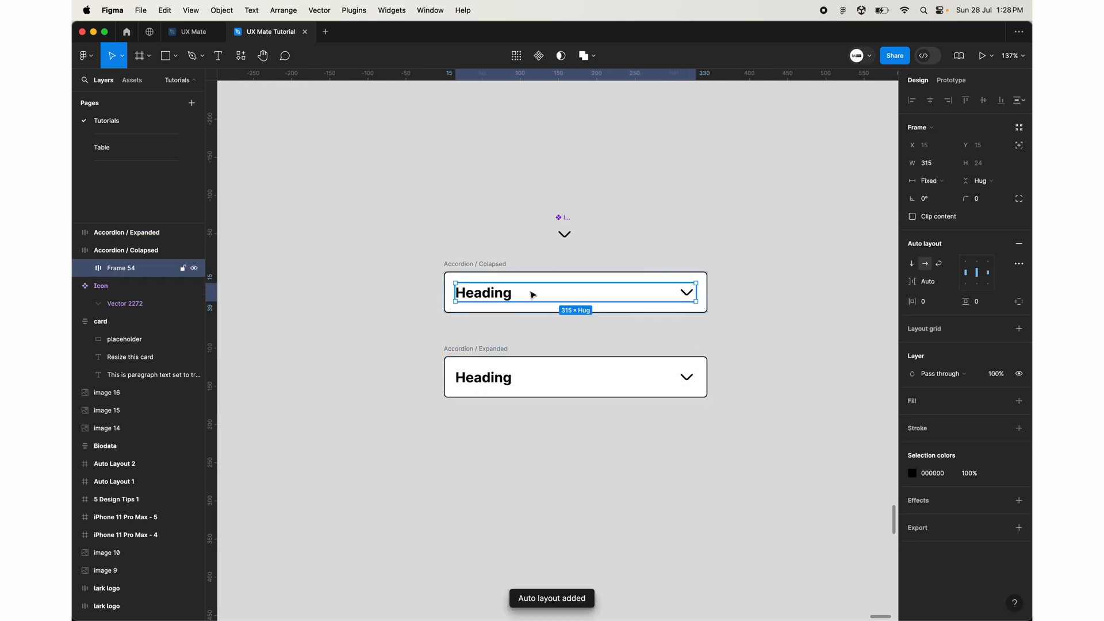
double_click(123, 269)
text(Heding)
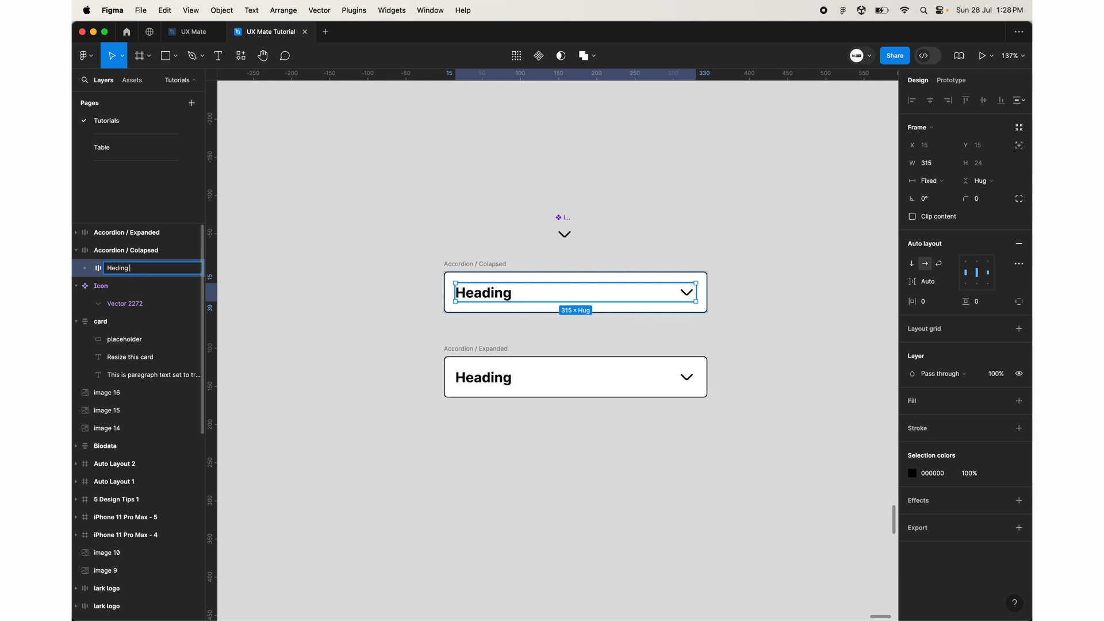
key(Return)
Step: Delete the Accordion / Expanded copy and select the collapsed accordion frame
click(482, 349)
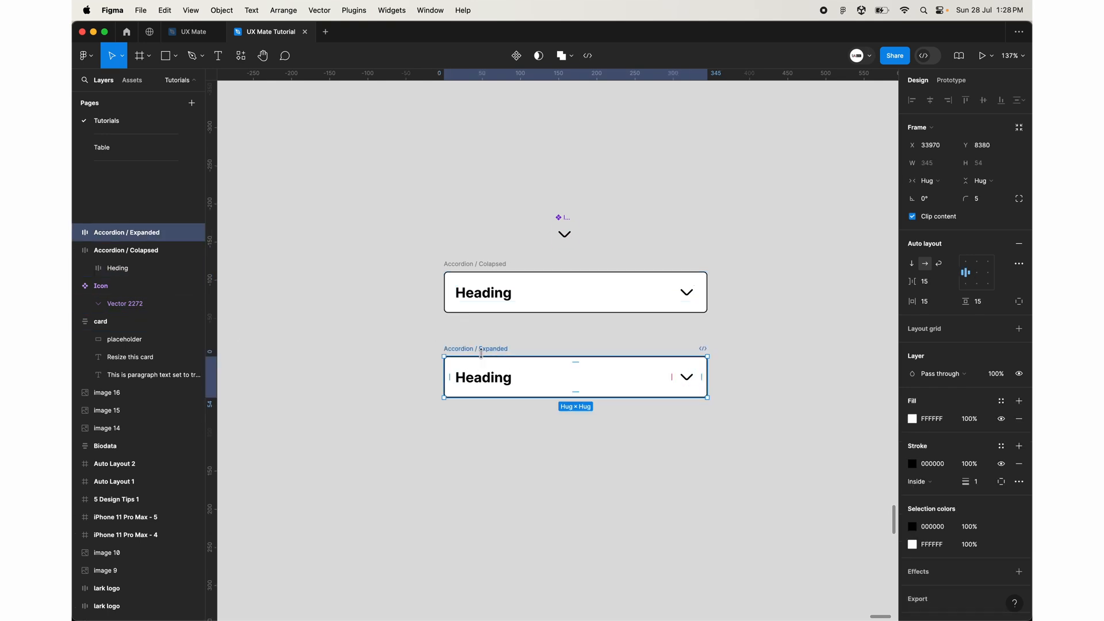
key(Delete)
click(473, 265)
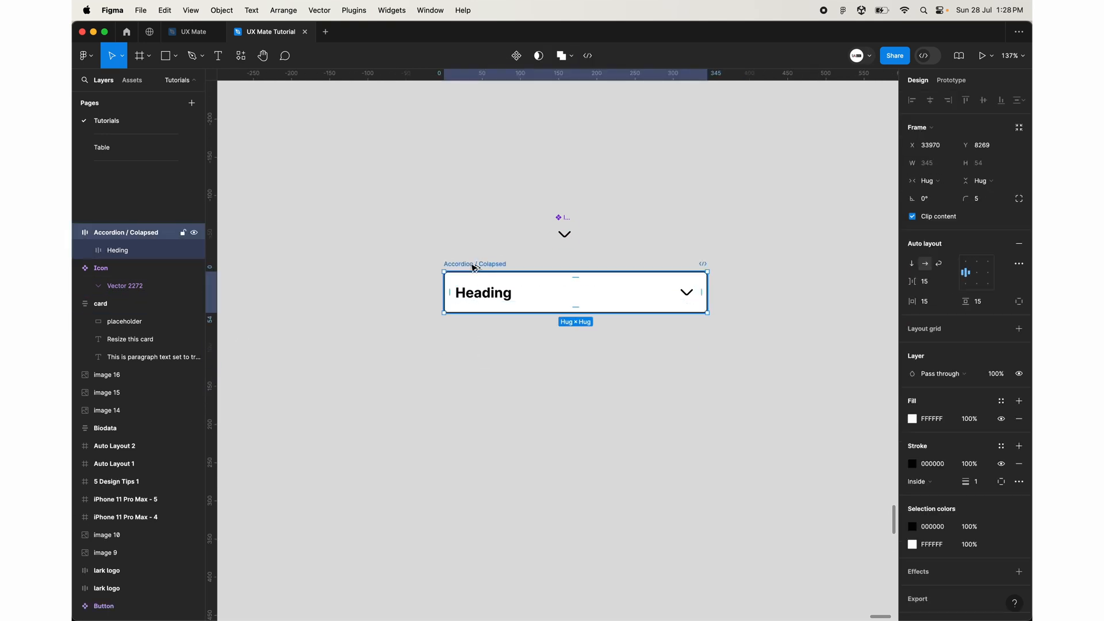
Step: Duplicate the collapsed accordion directly below the original and rename the copy "Accordion / Expanded"
drag(473, 266, 474, 345)
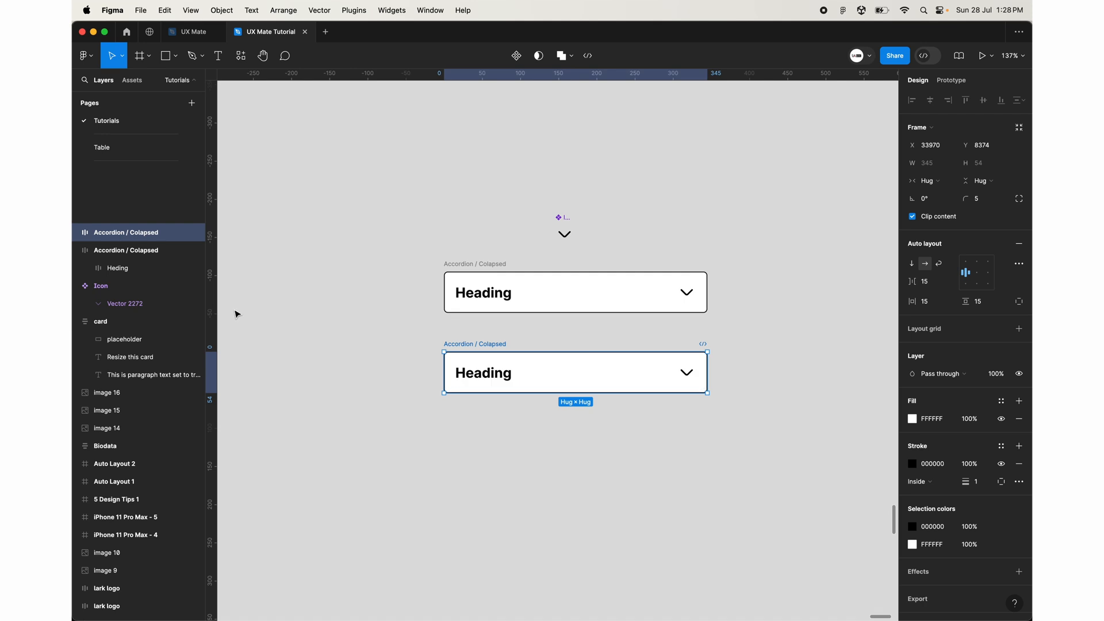
double_click(490, 348)
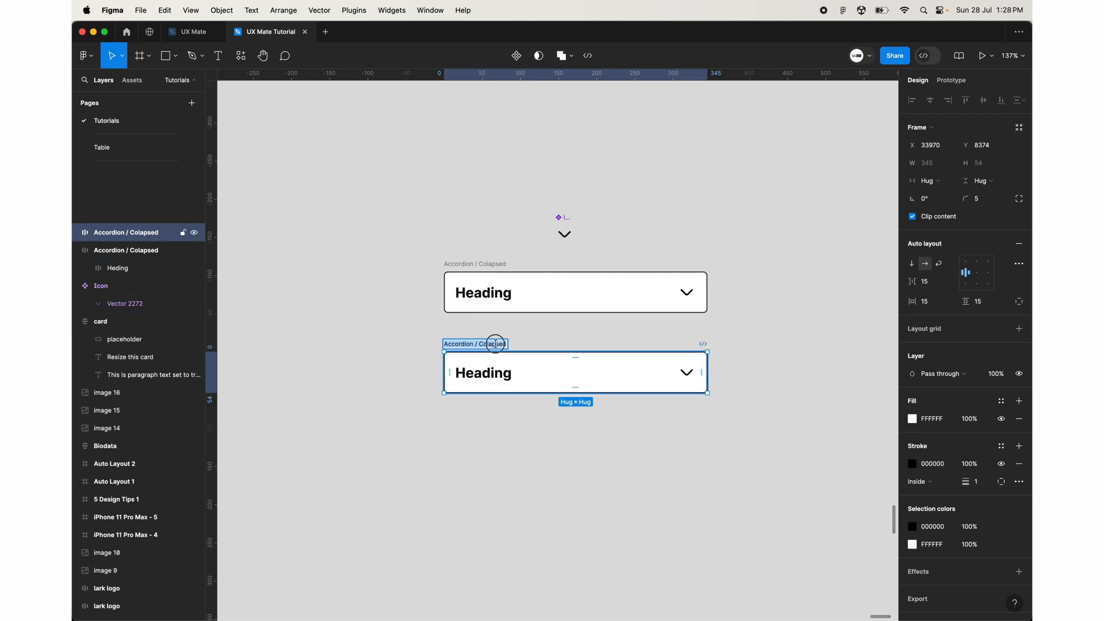
double_click(490, 348)
text(Expanded)
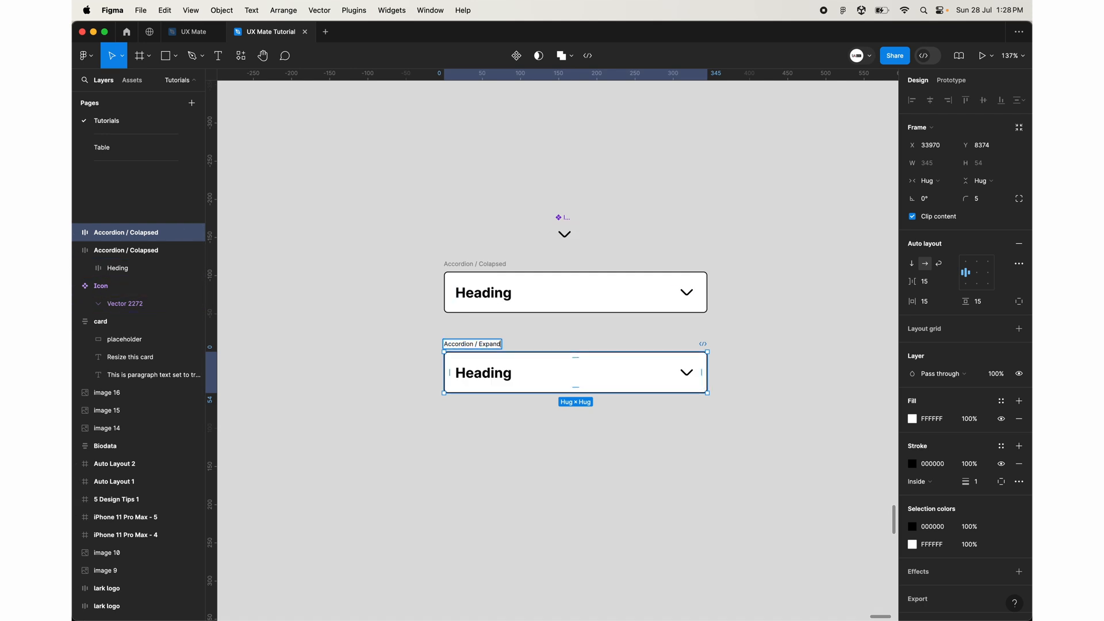
key(Return)
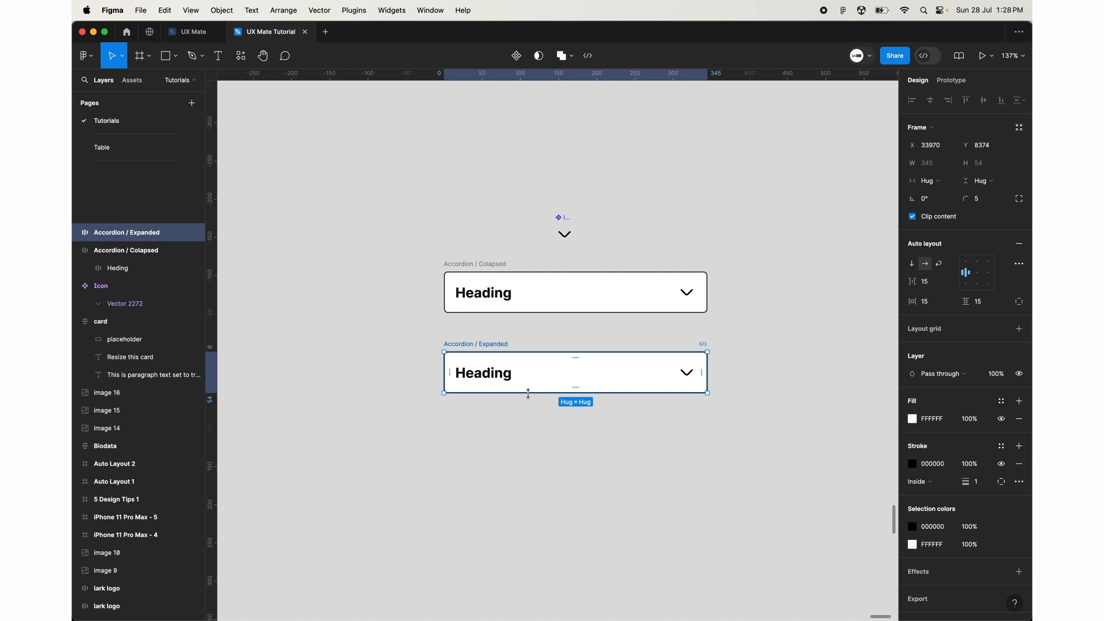
Step: Stretch the expanded accordion to a height of about 219 and set top-left auto layout alignment on both accordions
drag(529, 393, 523, 517)
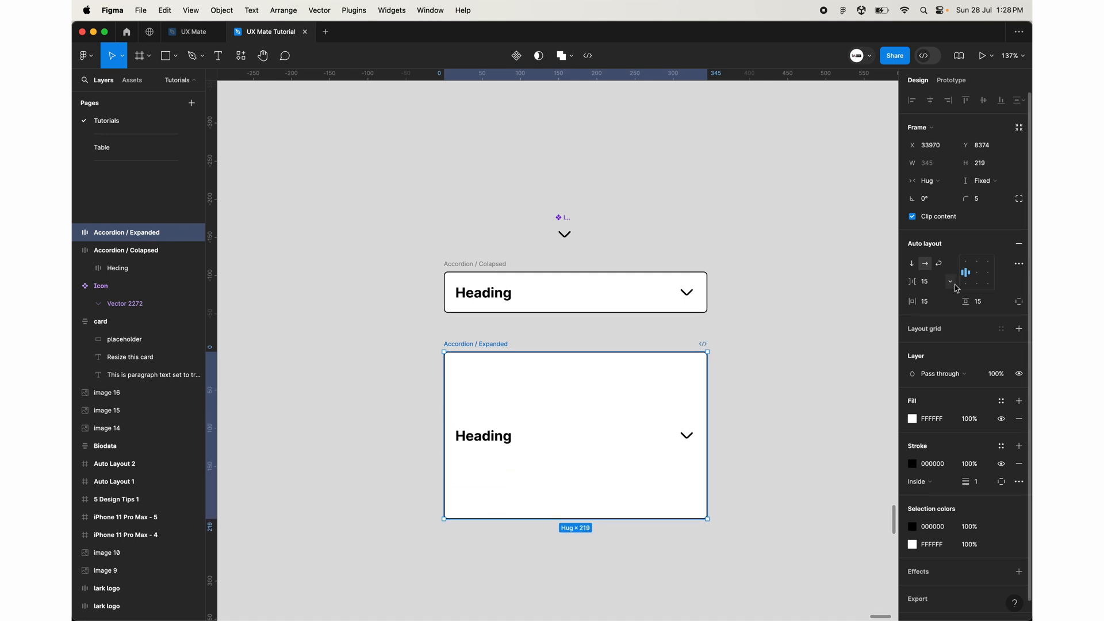
click(965, 265)
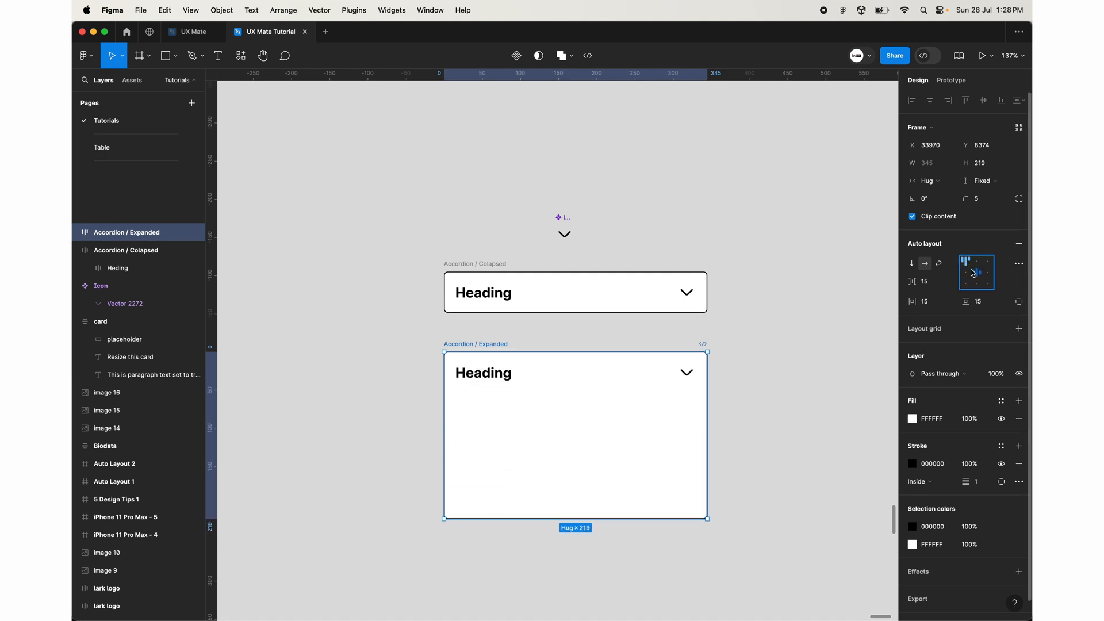
click(454, 273)
click(968, 264)
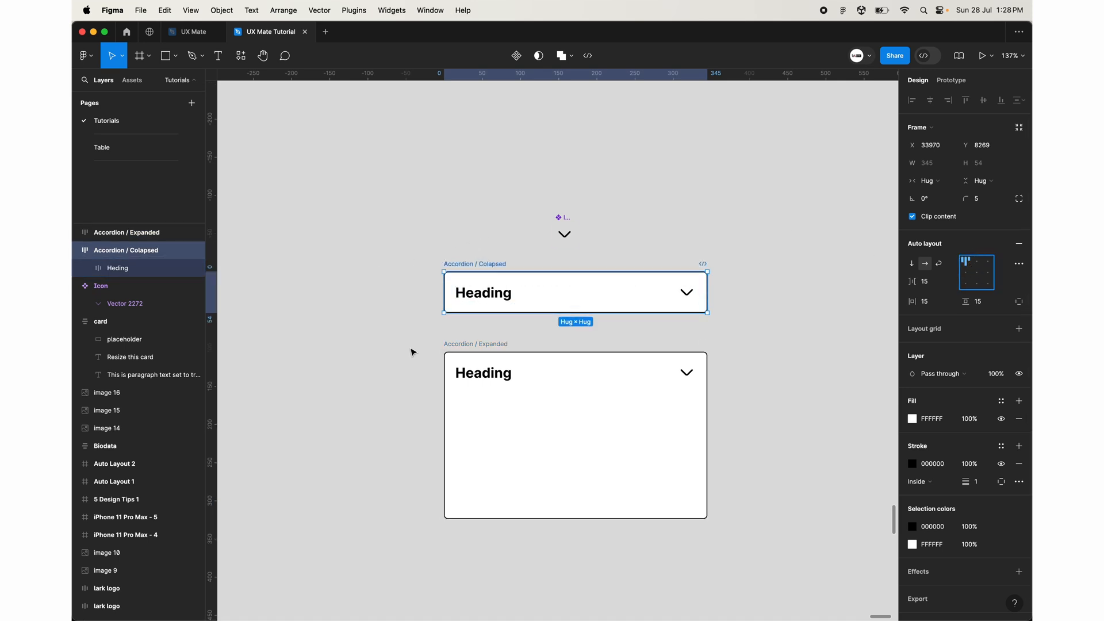
Step: Rotate the chevron icon in the expanded accordion by 180° so it points up
scroll(382, 399, up, 3)
scroll(382, 399, right, 2)
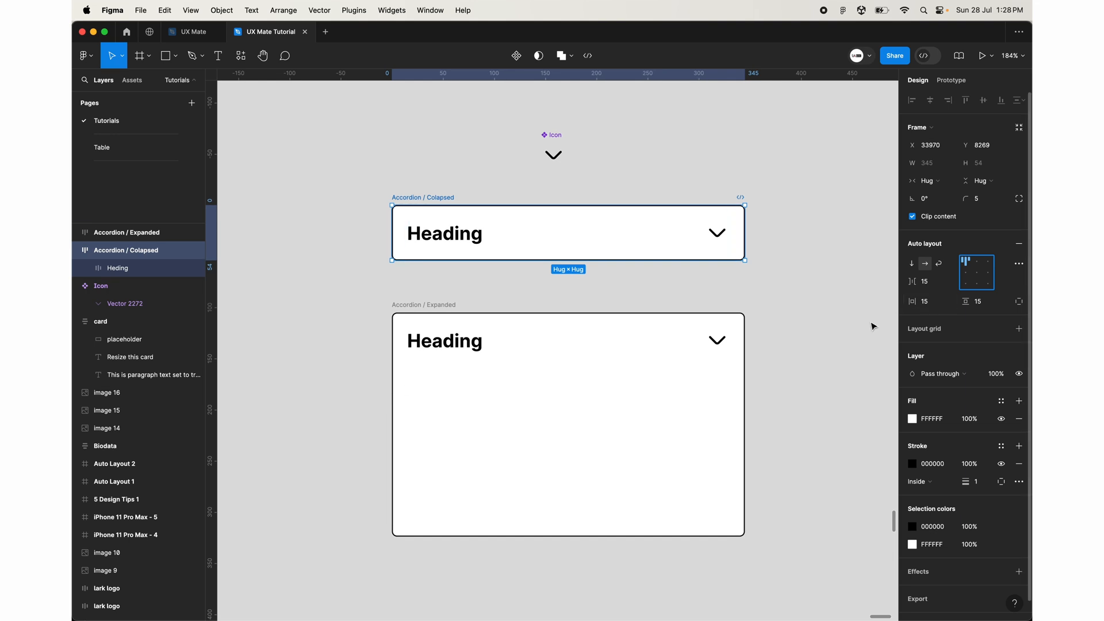
double_click(719, 340)
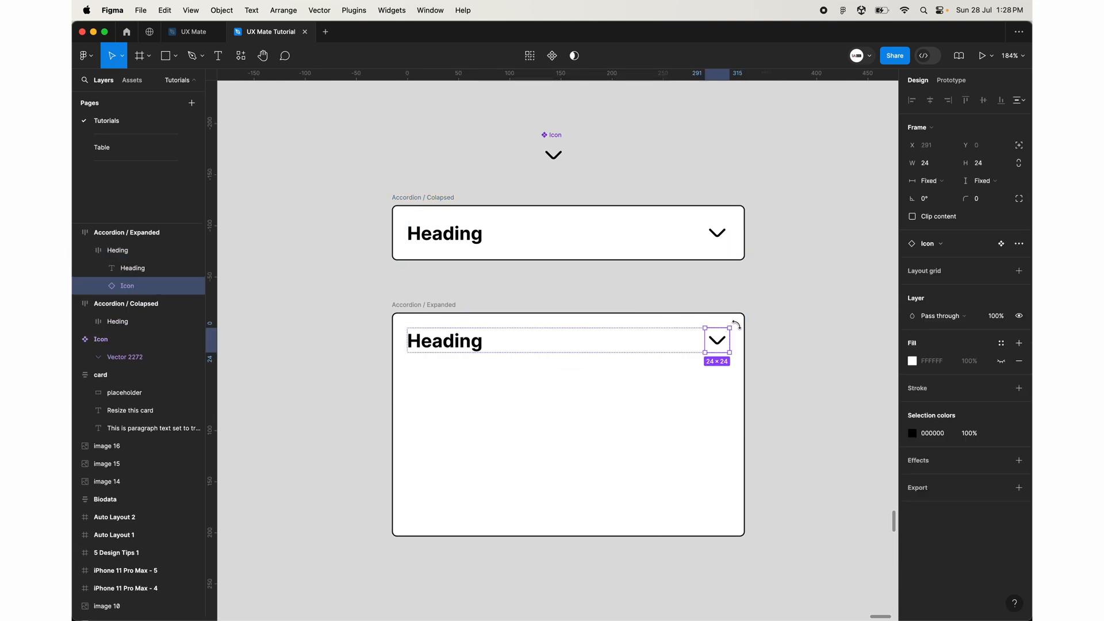
drag(736, 325, 688, 365)
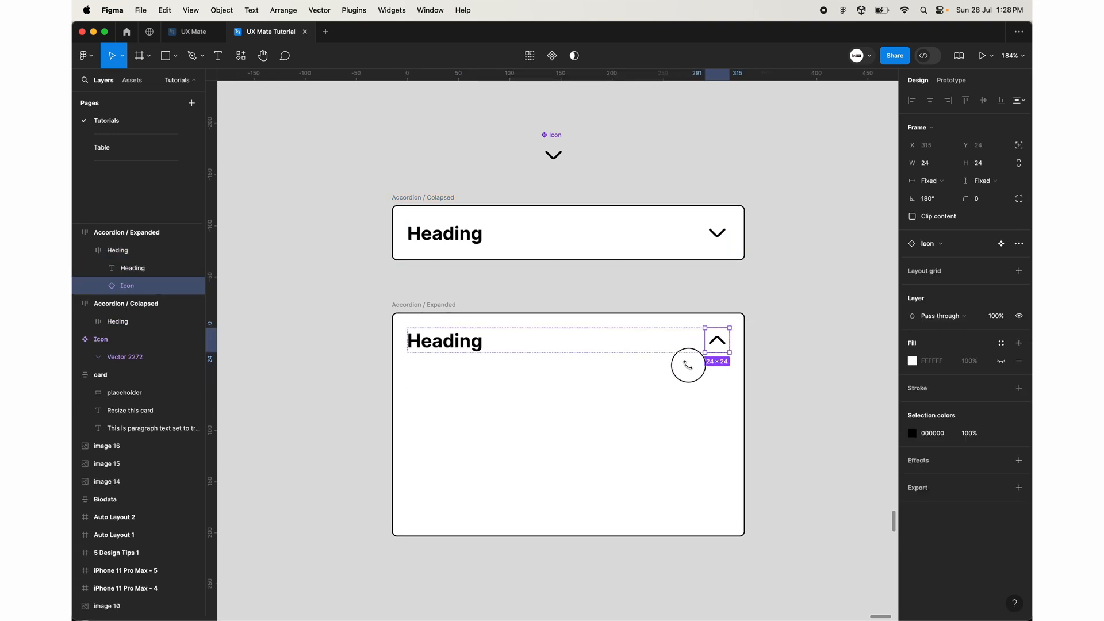
click(776, 371)
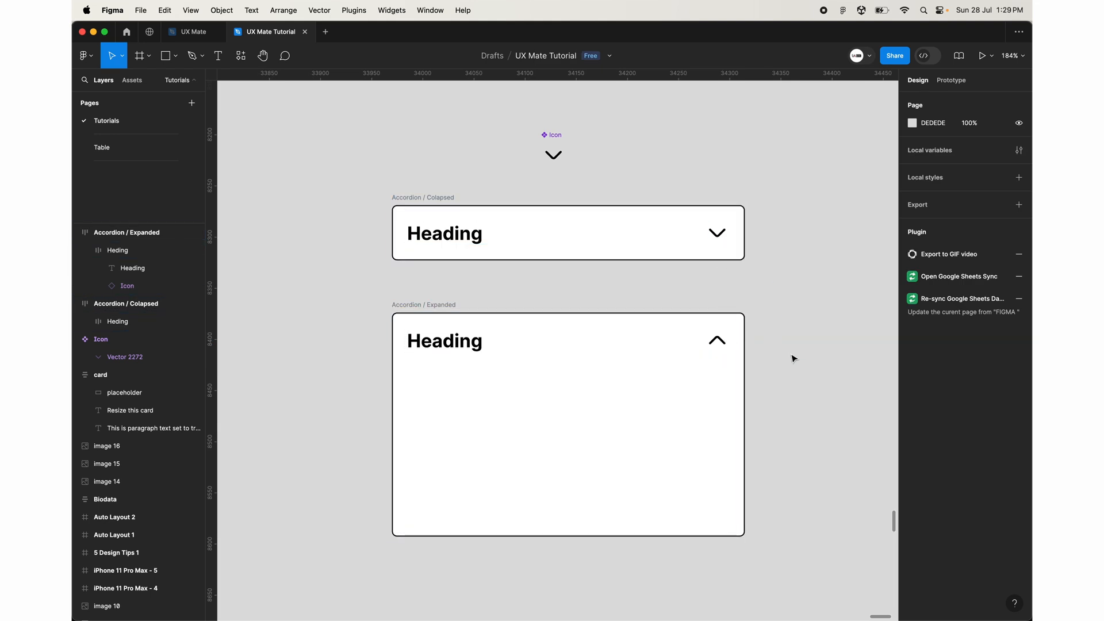
click(725, 381)
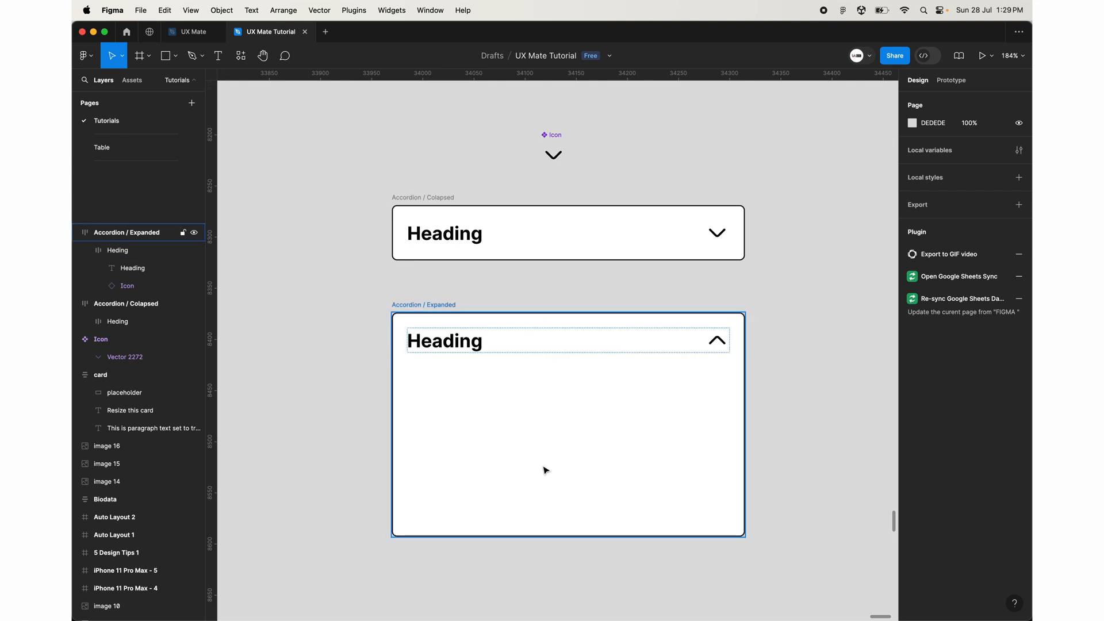
click(779, 394)
Step: Draw a new frame about 82 × 56 inside the expanded accordion
scroll(792, 364, down, 3)
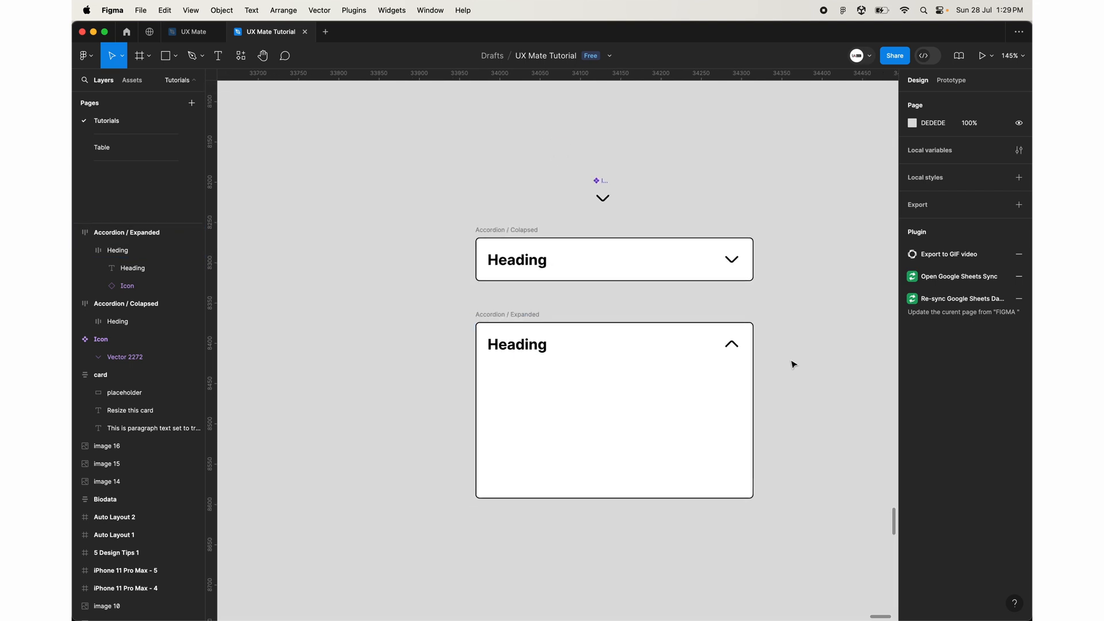
scroll(792, 364, right, 2)
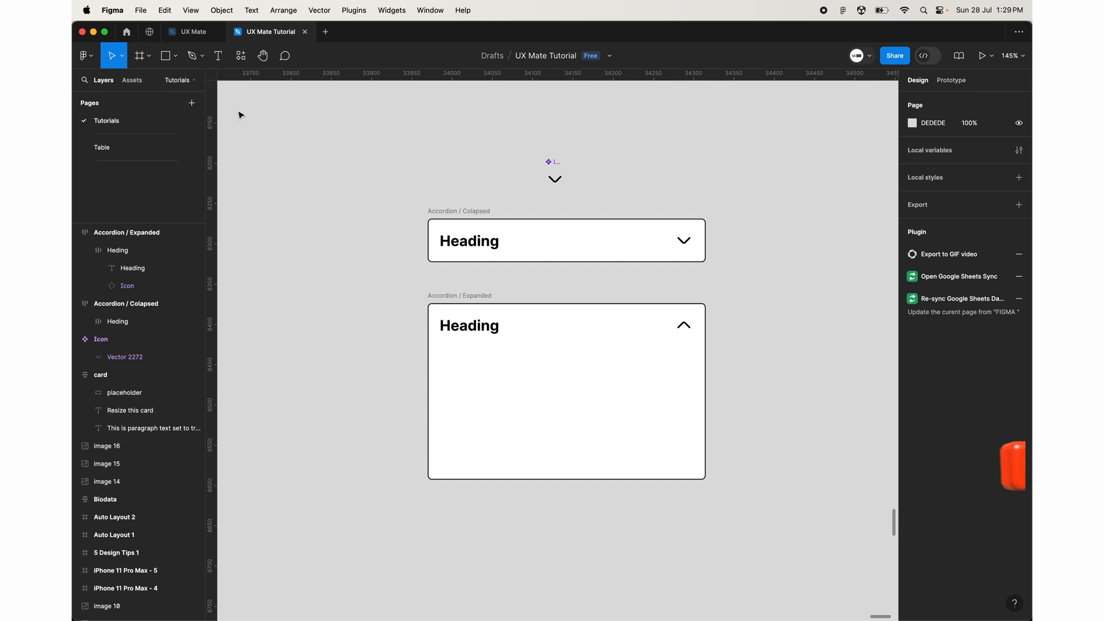
click(139, 56)
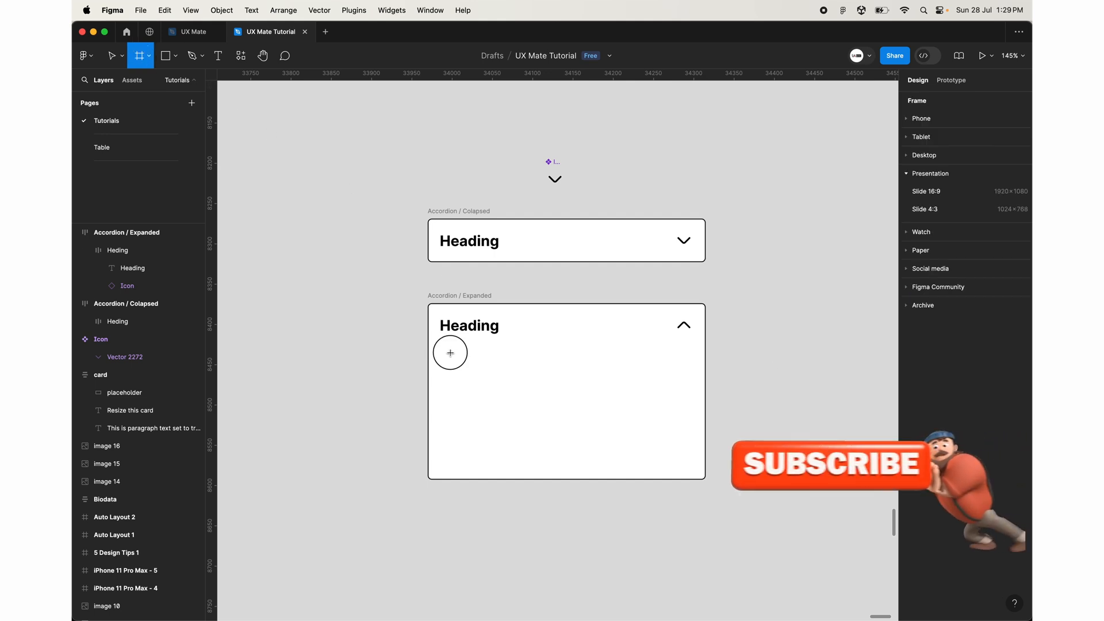
drag(449, 349, 515, 397)
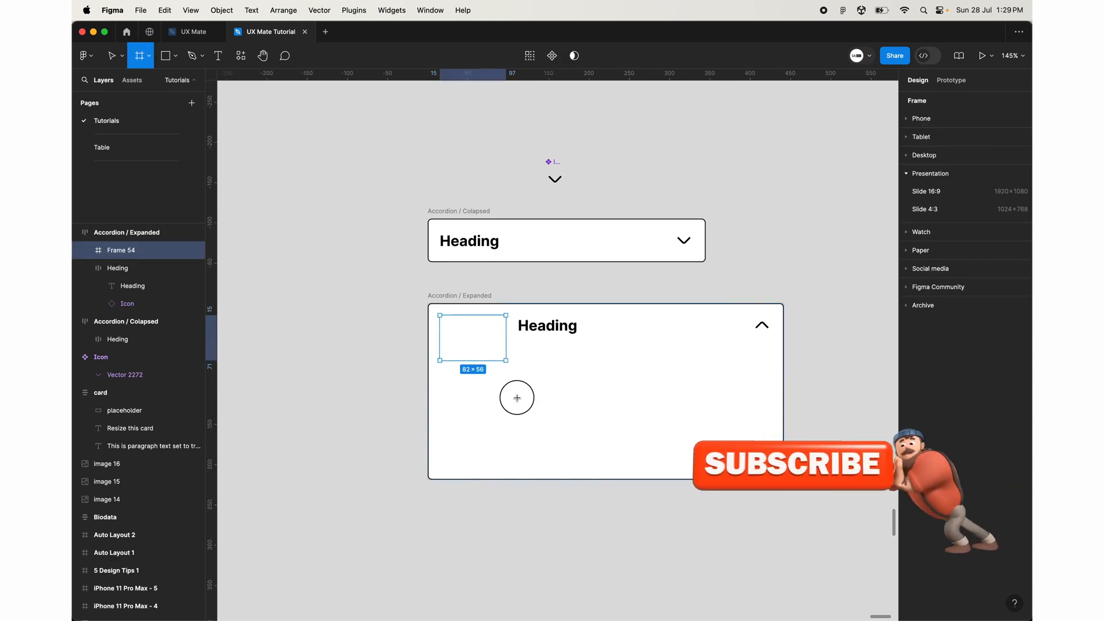
Step: Set the expanded accordion's auto layout to vertical and reorder the new frame below the heading row
click(457, 296)
click(912, 264)
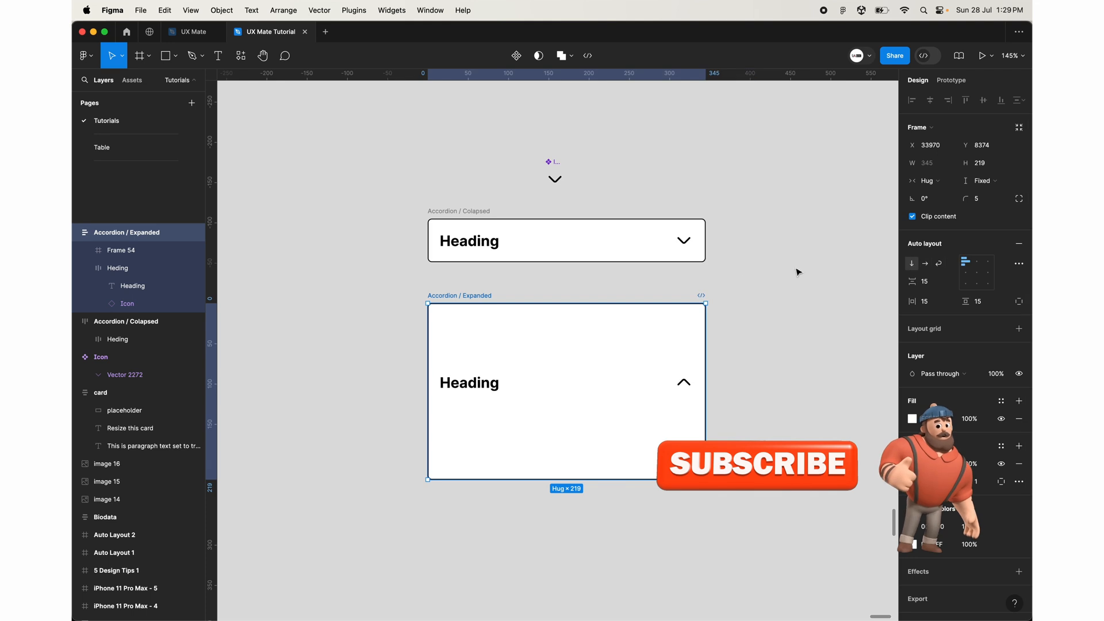
click(468, 352)
key(Down)
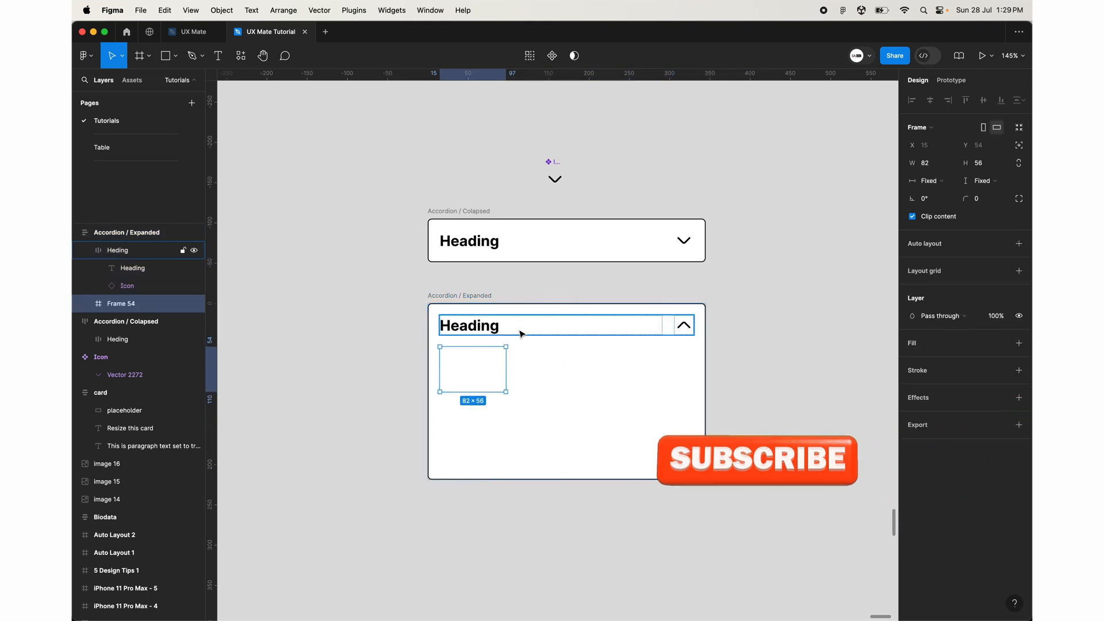
Step: Set both the width and the height of the new frame to Fill container
click(939, 182)
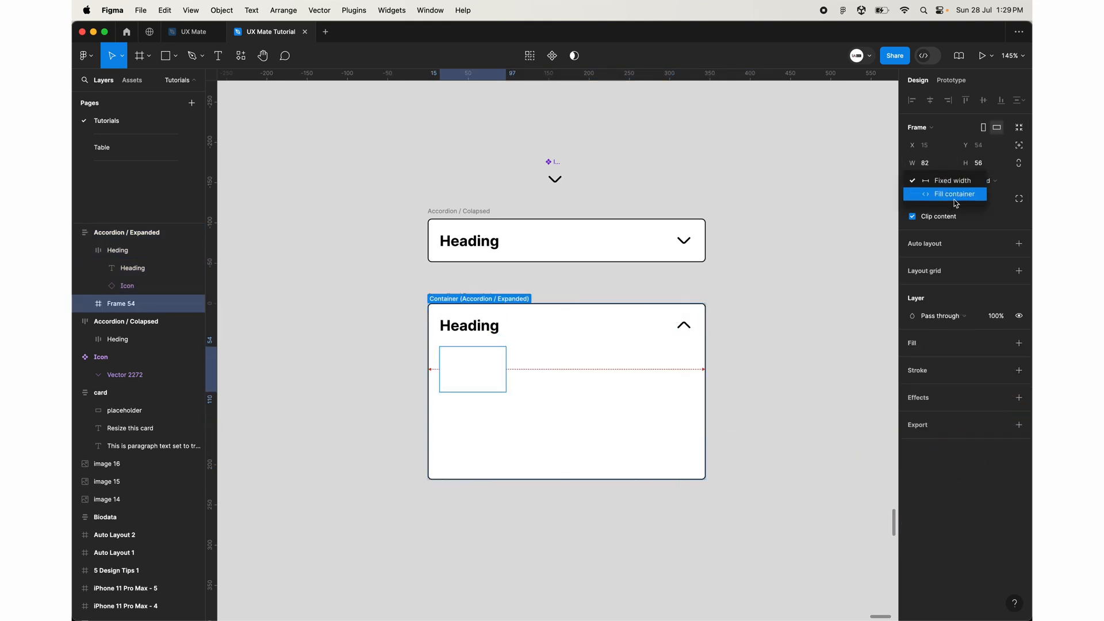
click(944, 193)
click(984, 181)
click(998, 194)
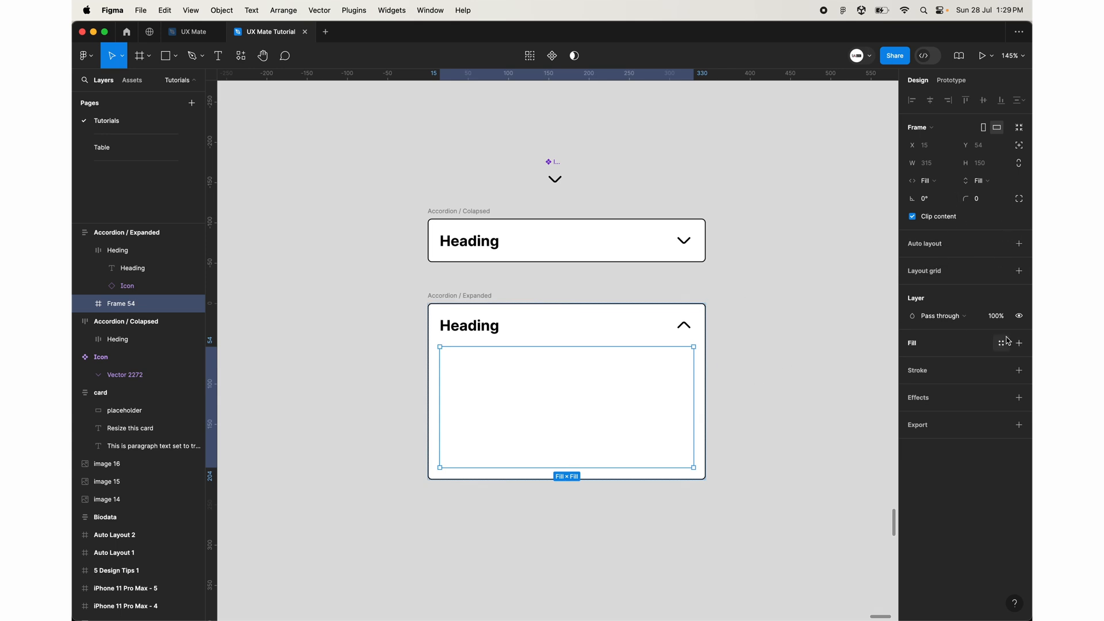
Step: Add a light grey E7E7E7 fill to the new frame in the expanded accordion
click(1001, 344)
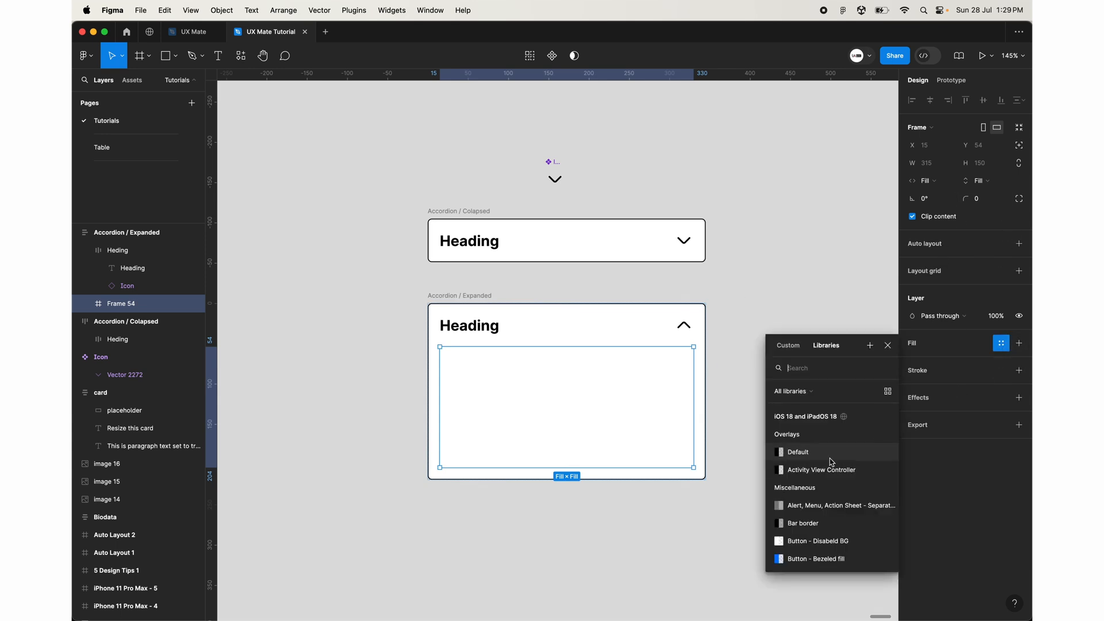
click(1018, 343)
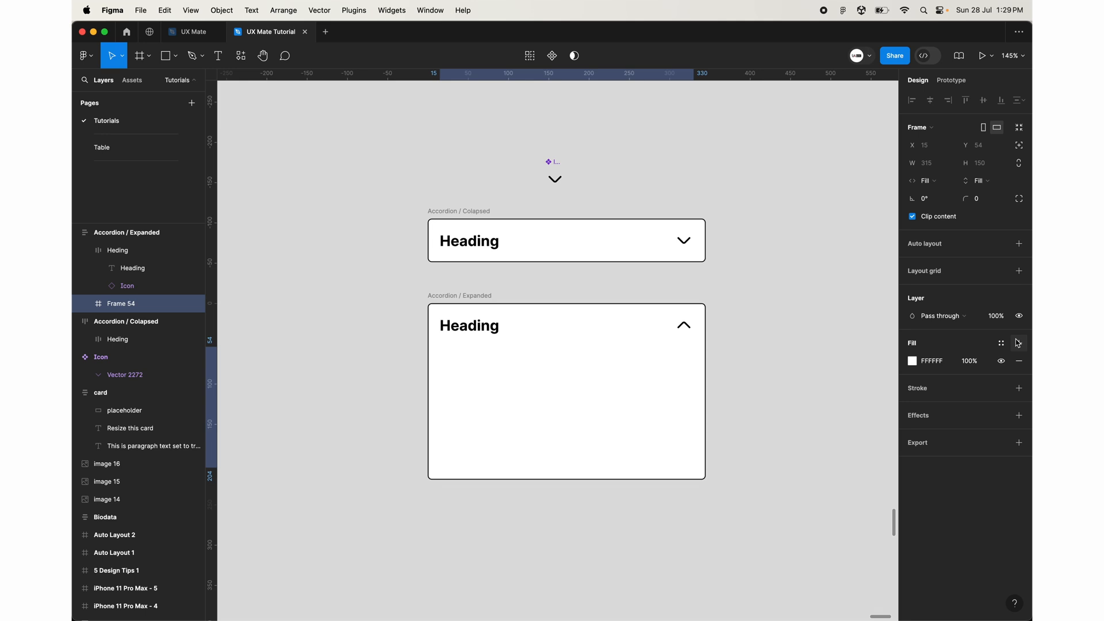
click(912, 361)
drag(821, 381, 748, 360)
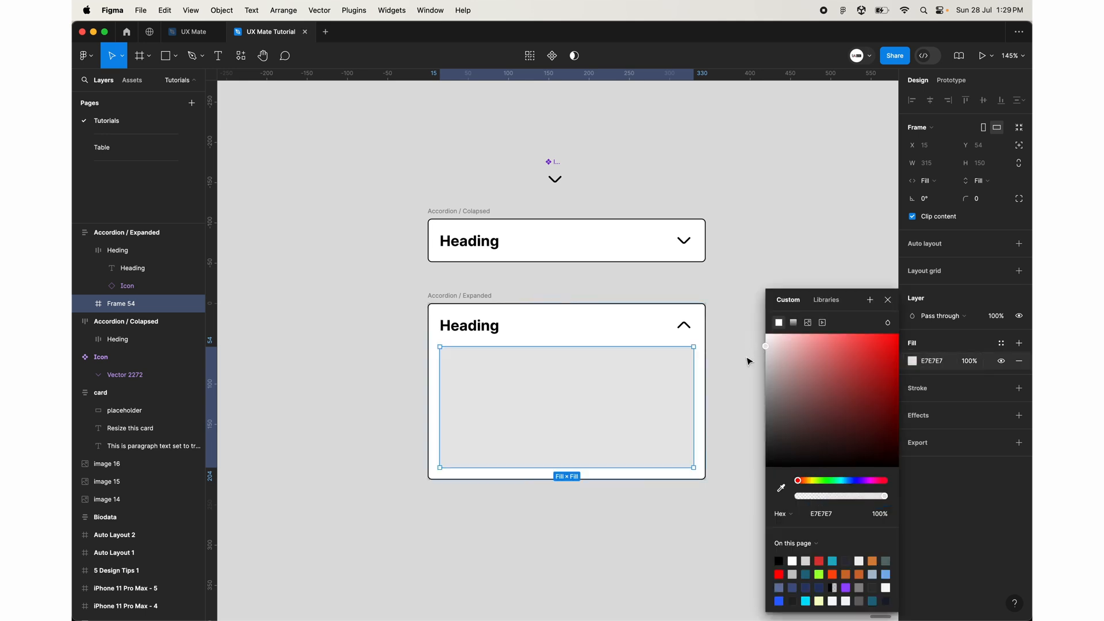
click(721, 393)
click(639, 388)
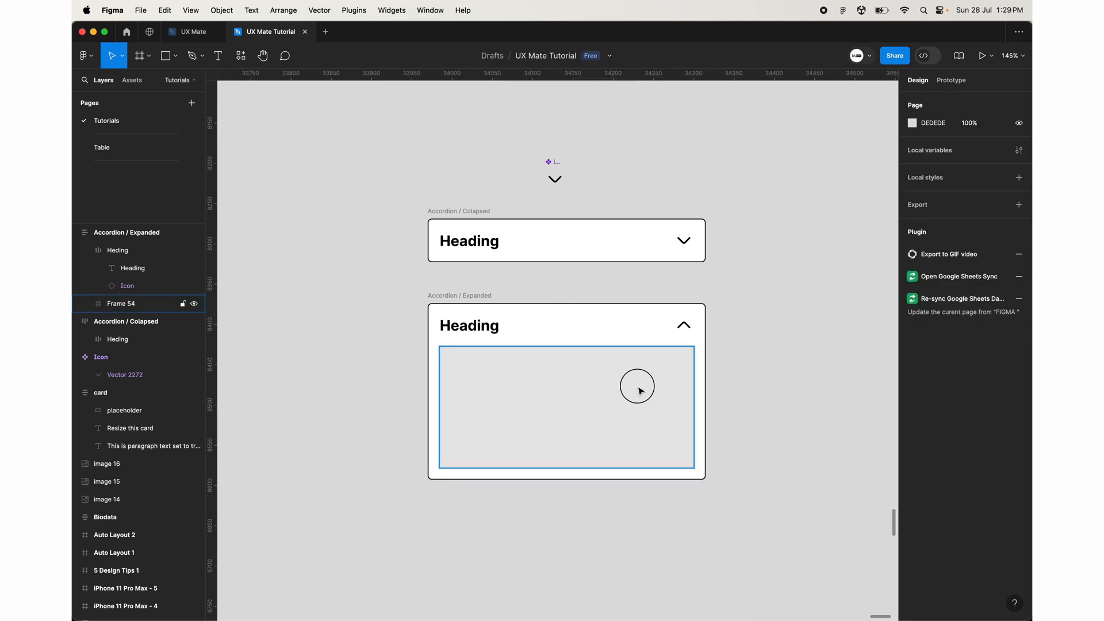
Step: Rename the grey frame as "Content" and round its corners slightly
double_click(122, 309)
text(Content)
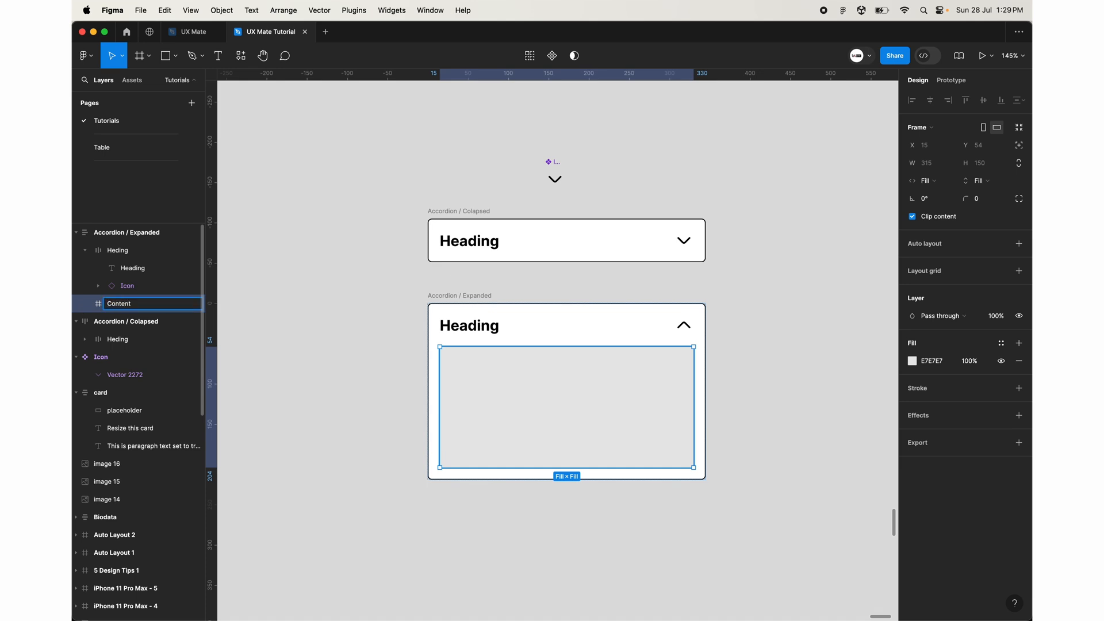
key(Return)
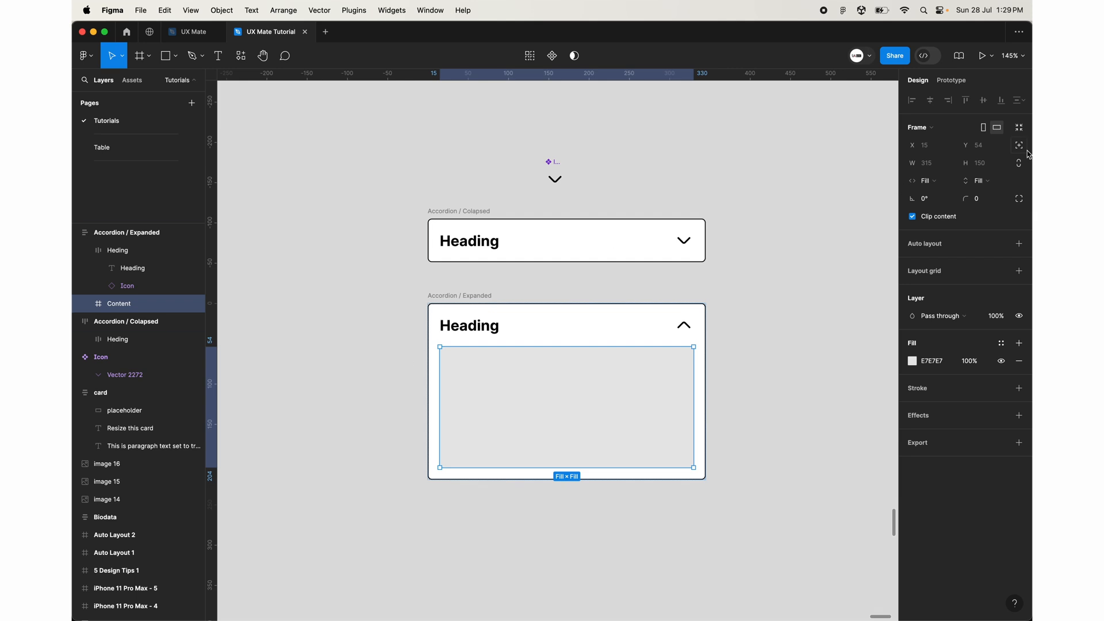
click(990, 202)
click(744, 456)
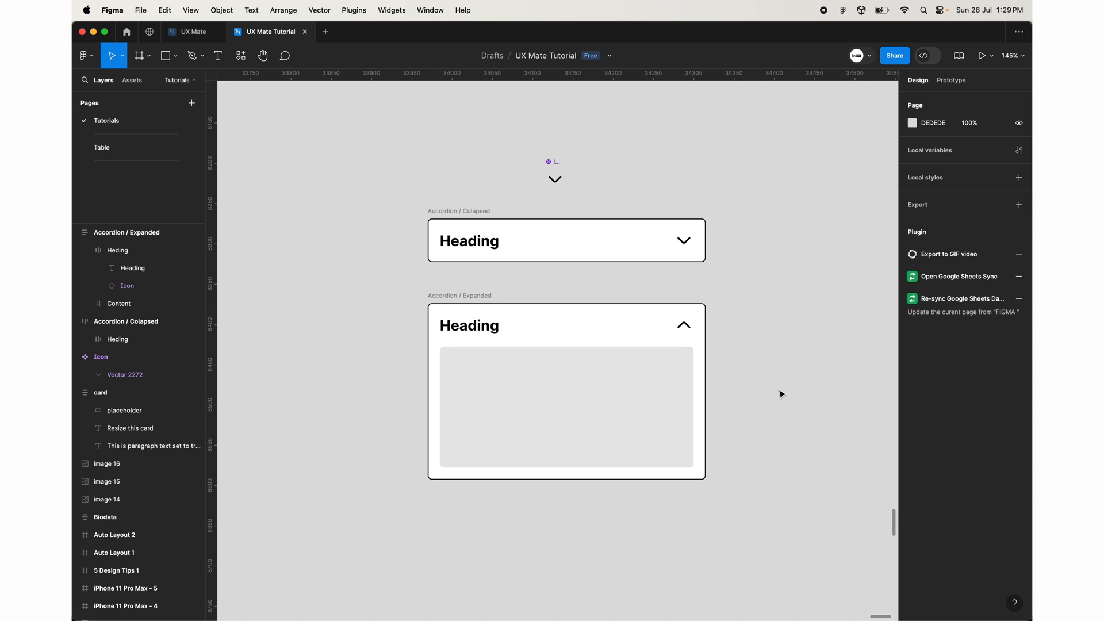
Step: Select the expanded and collapsed accordion frames together
scroll(781, 394, right, 5)
scroll(781, 394, up, 2)
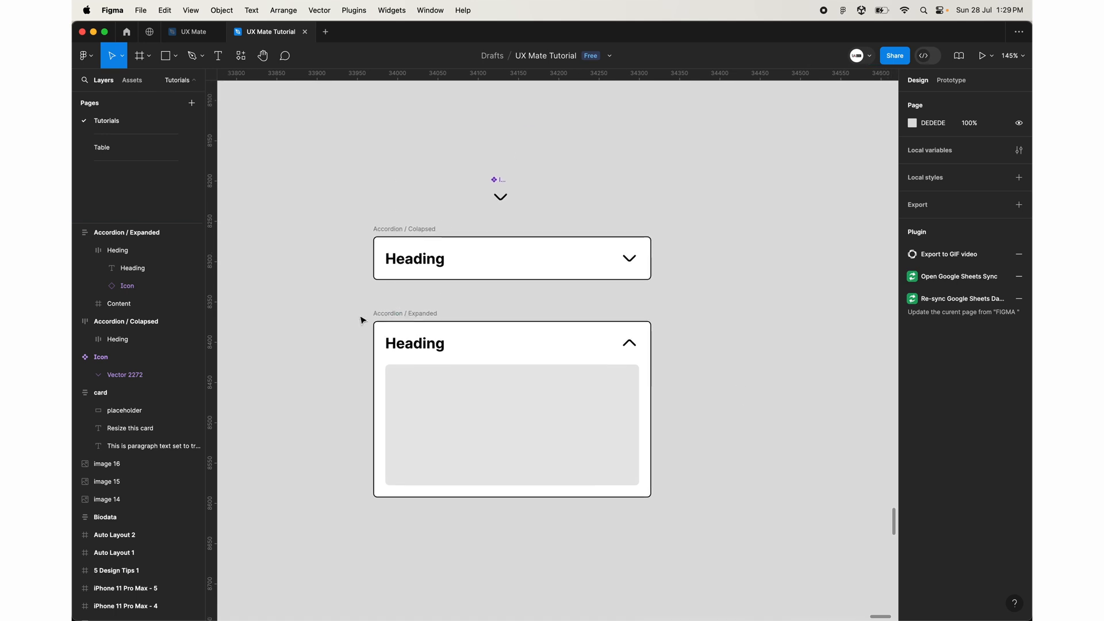
click(382, 312)
shift+click(397, 237)
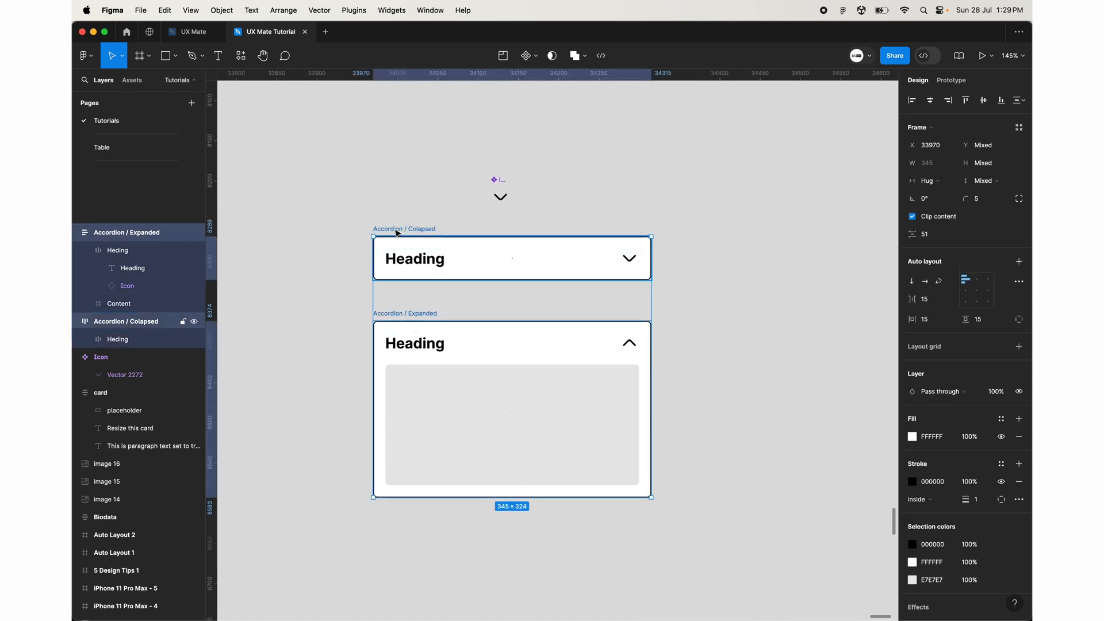
click(525, 62)
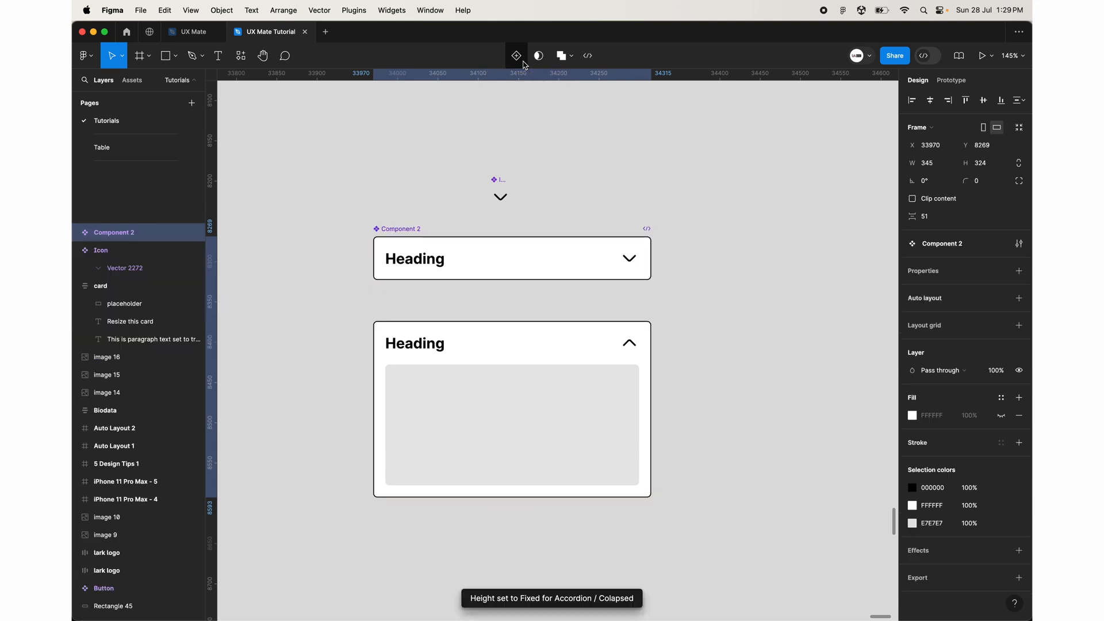
double_click(396, 228)
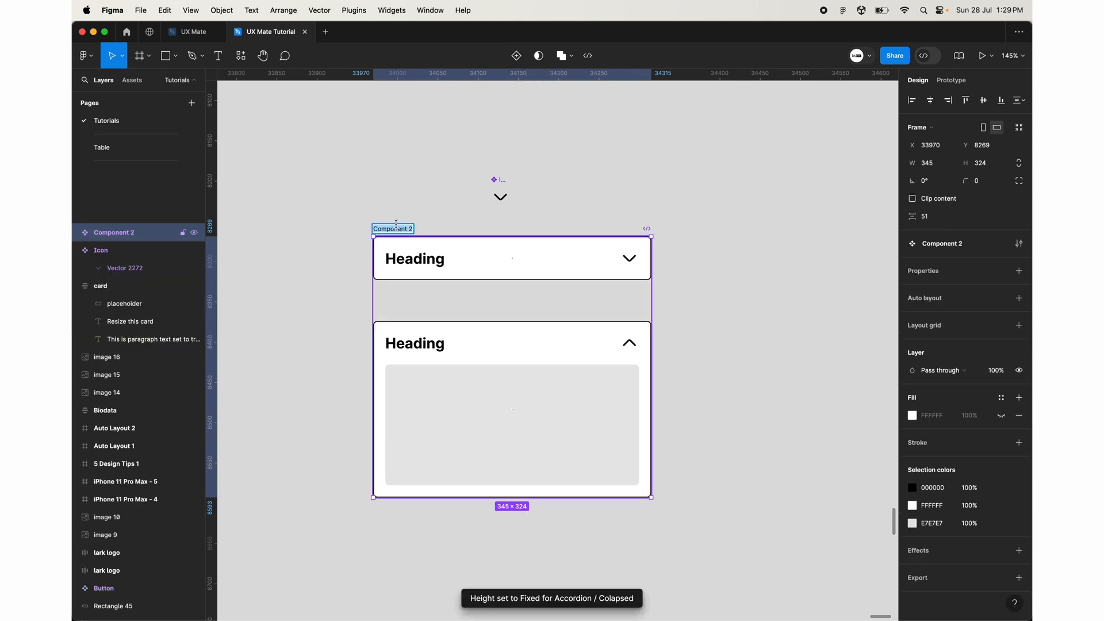
click(275, 310)
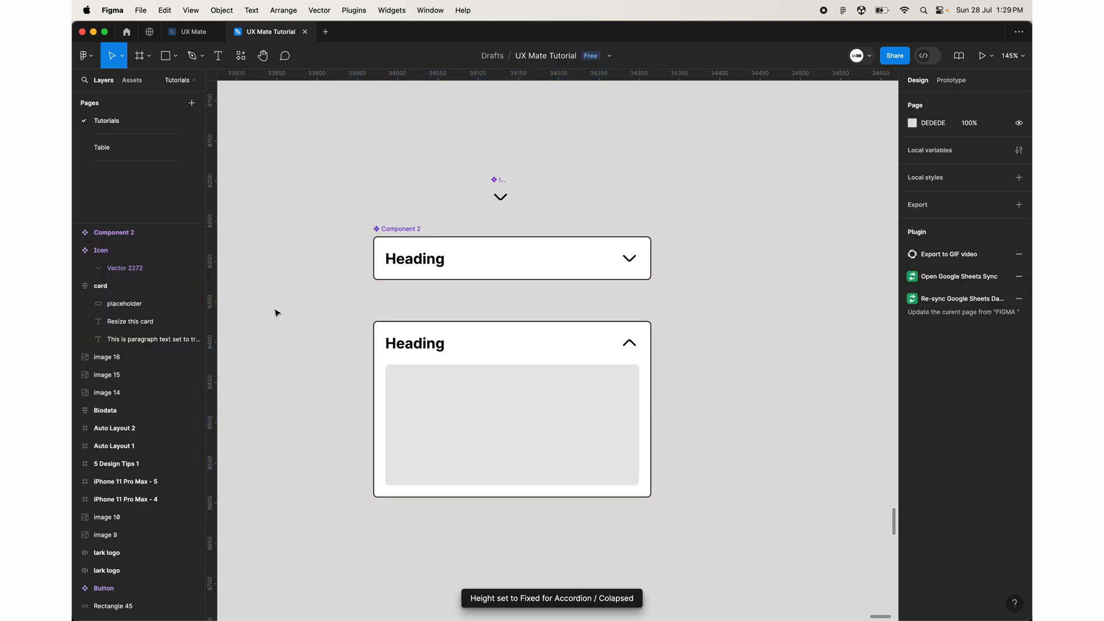
key(super+z)
key(super+z)
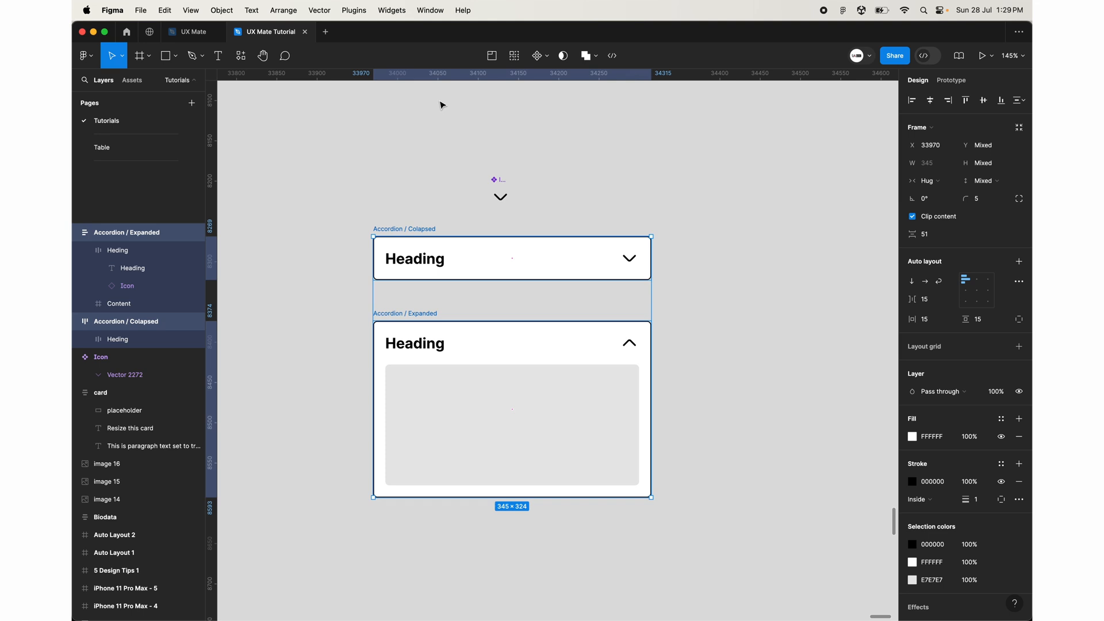
Step: Create a component set from the two selected accordion frames
click(547, 58)
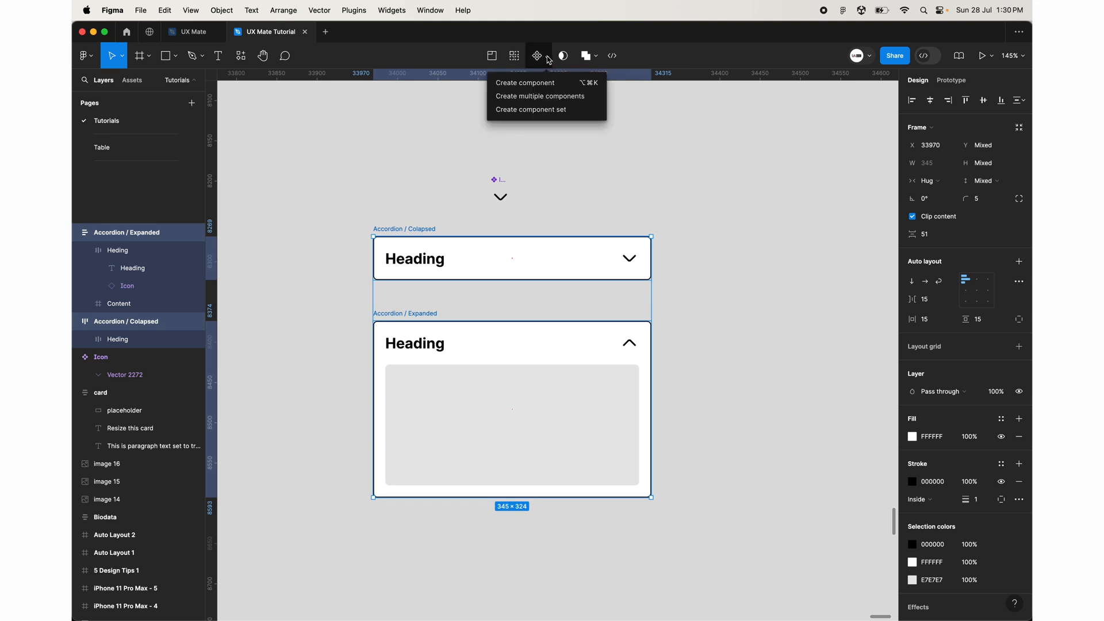
click(536, 112)
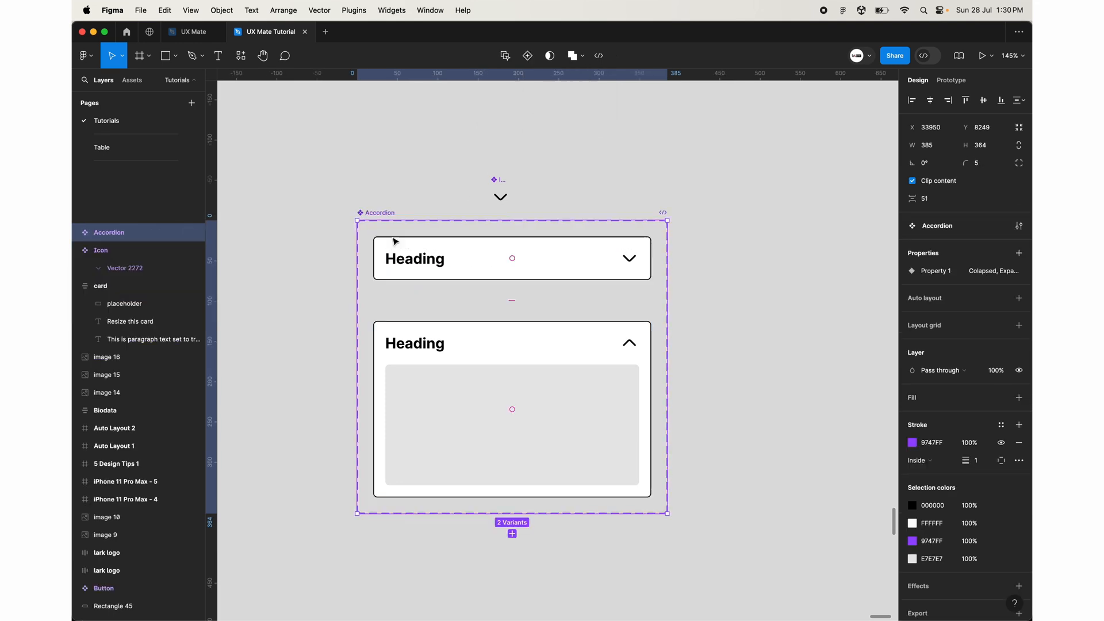
Step: Place a test instance of the collapsed accordion beside the component set and switch its variant to Expanded
scroll(420, 293, right, 3)
scroll(419, 294, down, 2)
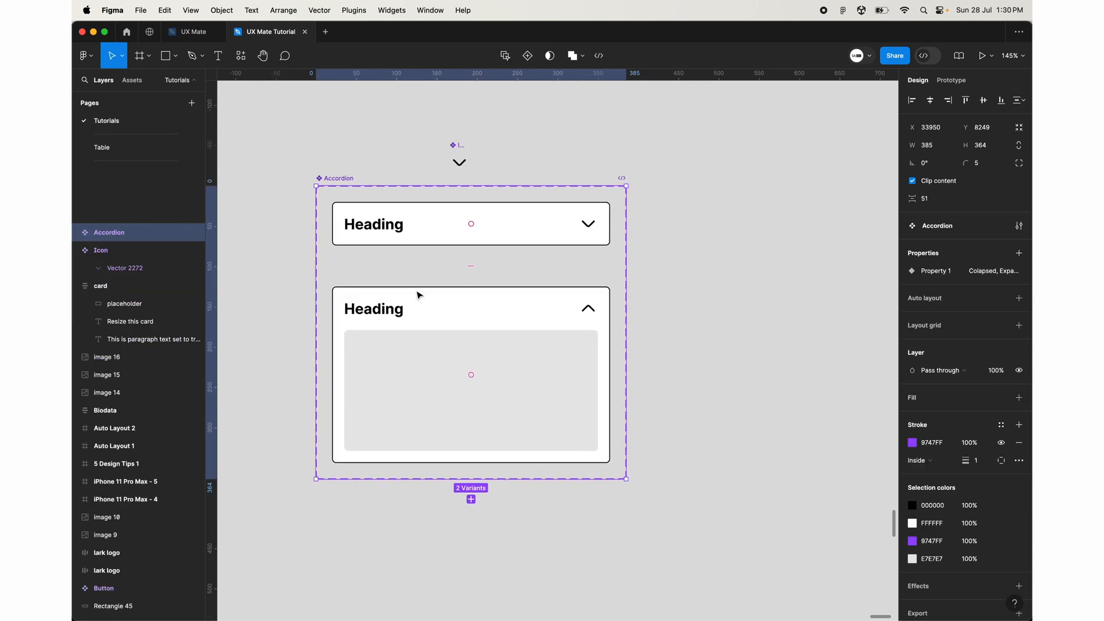
double_click(414, 214)
scroll(414, 214, down, 5)
drag(368, 212, 683, 283)
click(985, 267)
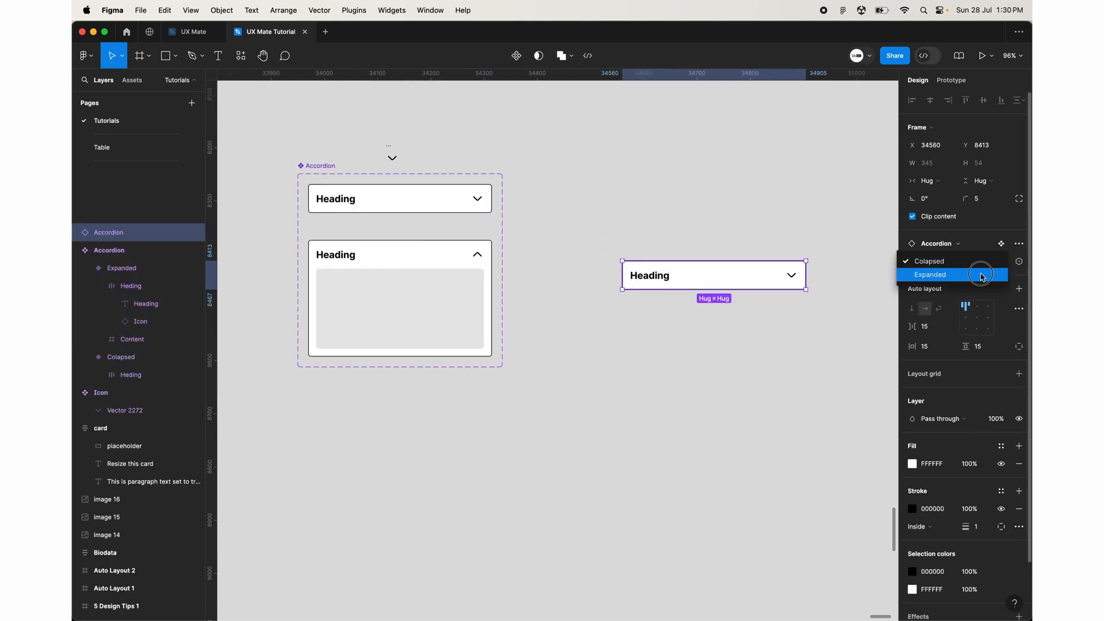
click(979, 275)
Step: Switch the test accordion instance back to the Colapsed variant and delete it
click(981, 262)
click(965, 254)
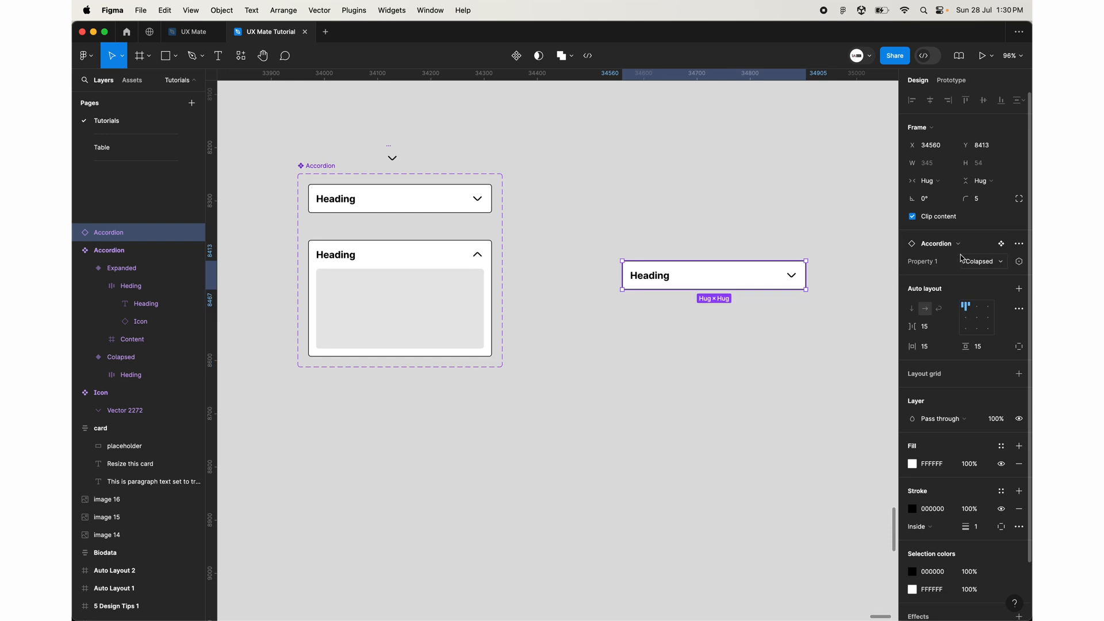
key(Delete)
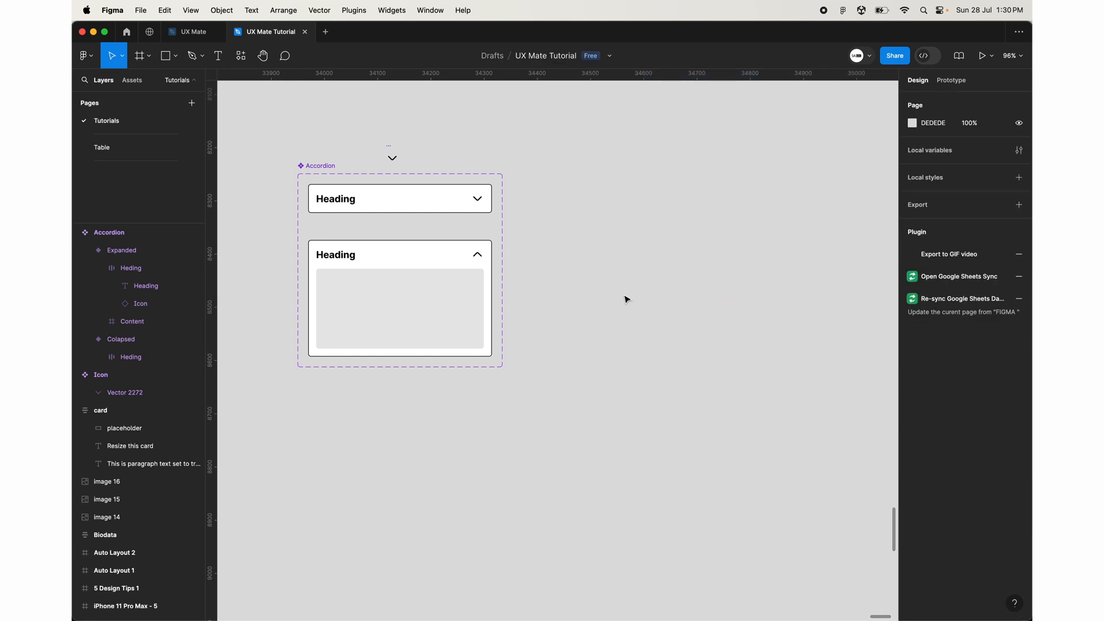
scroll(623, 298, left, 2)
click(393, 350)
click(635, 268)
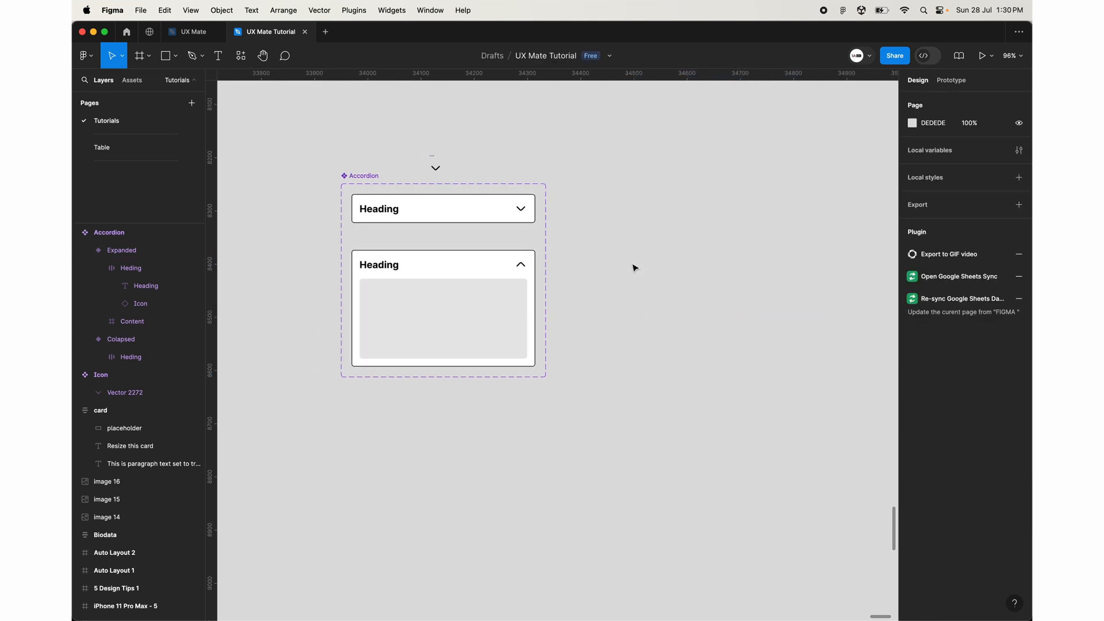
scroll(667, 334, right, 2)
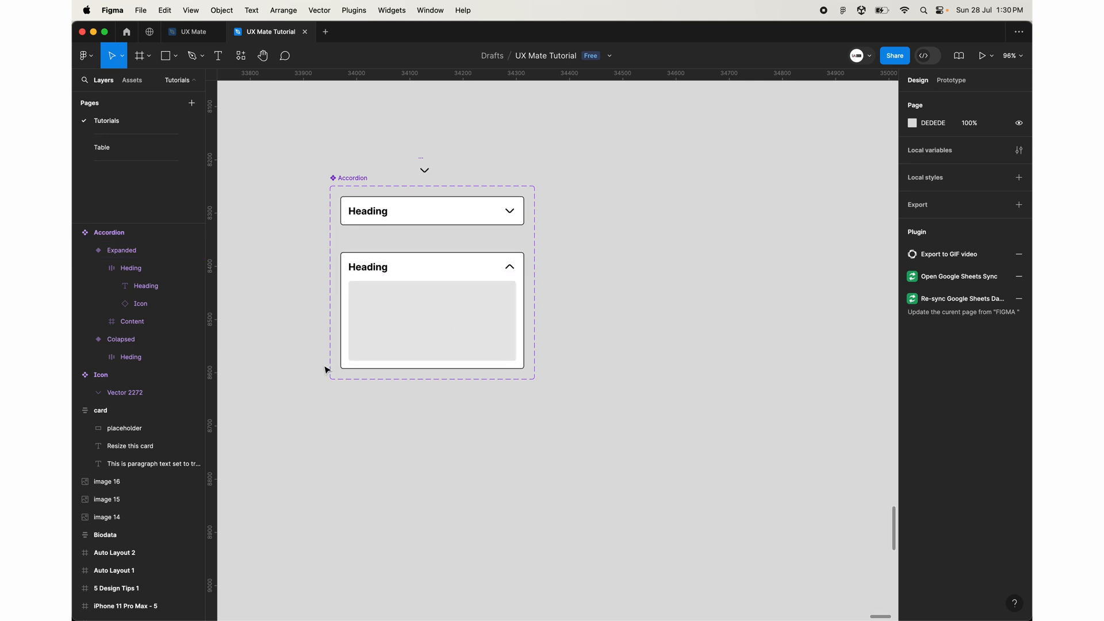
ctrl+scroll(380, 375, up, 5)
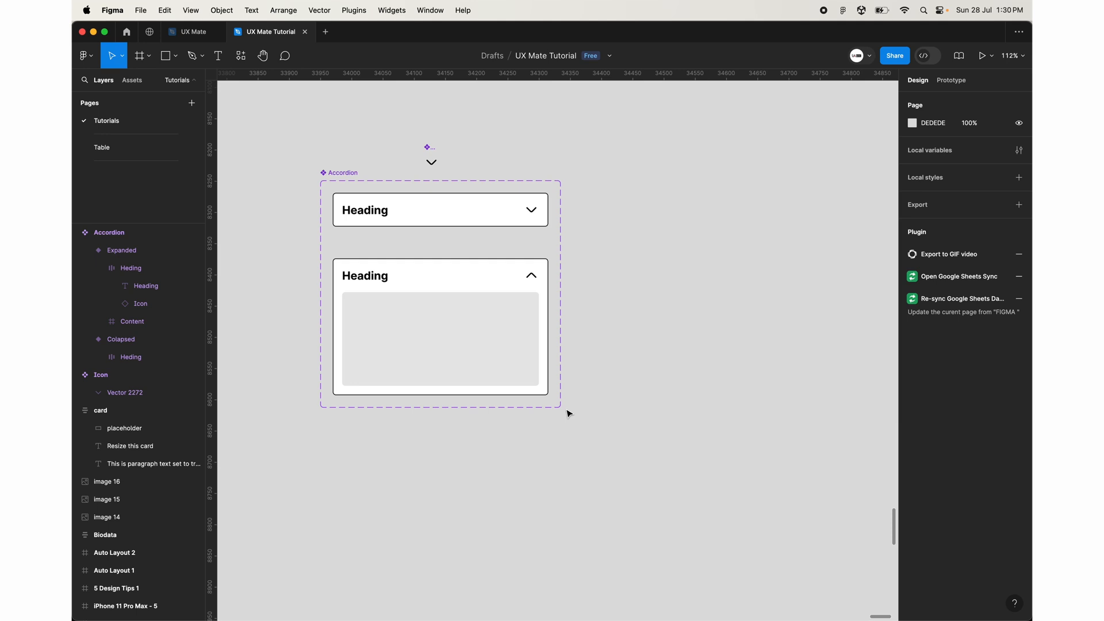
Step: Copy the grey Content frame out of the expanded variant and place the copy below the component set
click(131, 322)
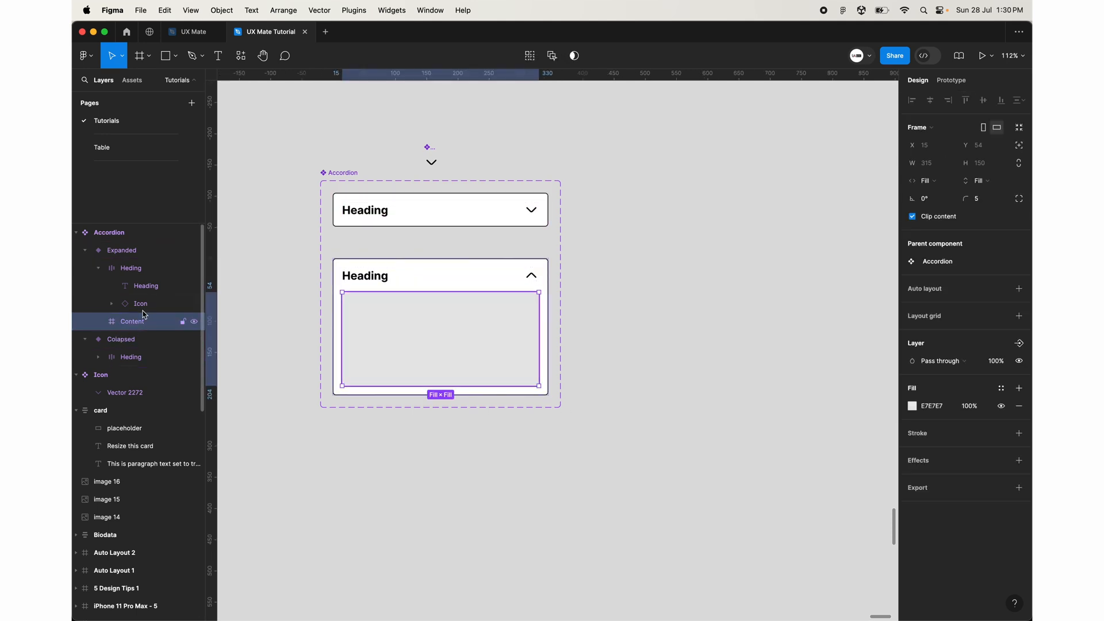
click(360, 460)
scroll(360, 462, down, 2)
scroll(359, 462, left, 2)
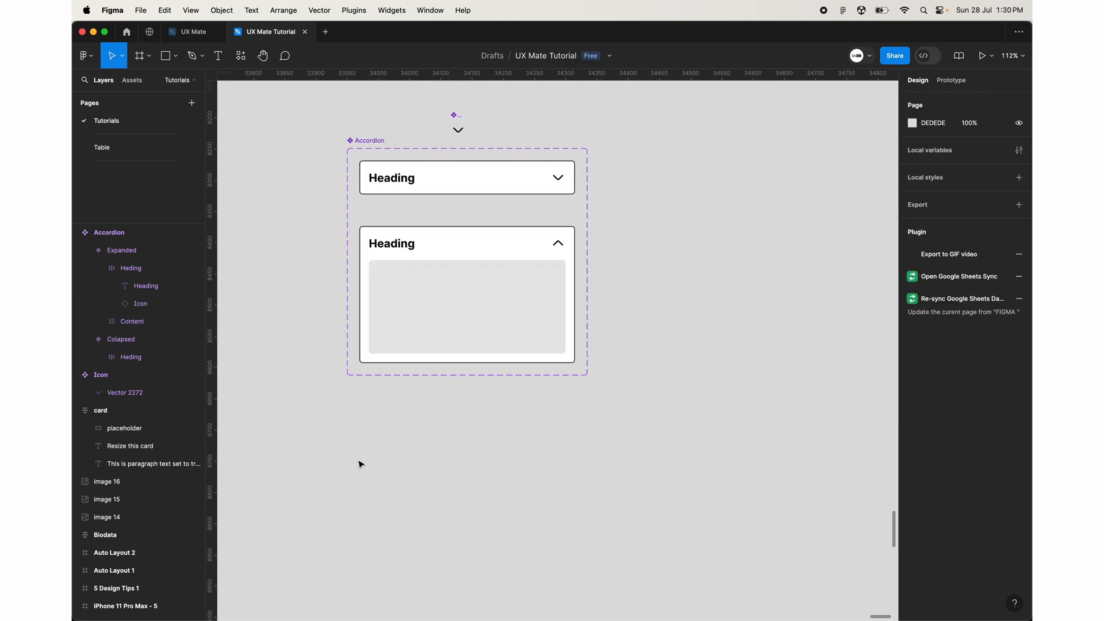
drag(416, 313, 419, 518)
scroll(419, 519, down, 2)
scroll(419, 518, left, 1)
Step: Rename the copied Content frame as "_Accordion Sample Content"
double_click(403, 400)
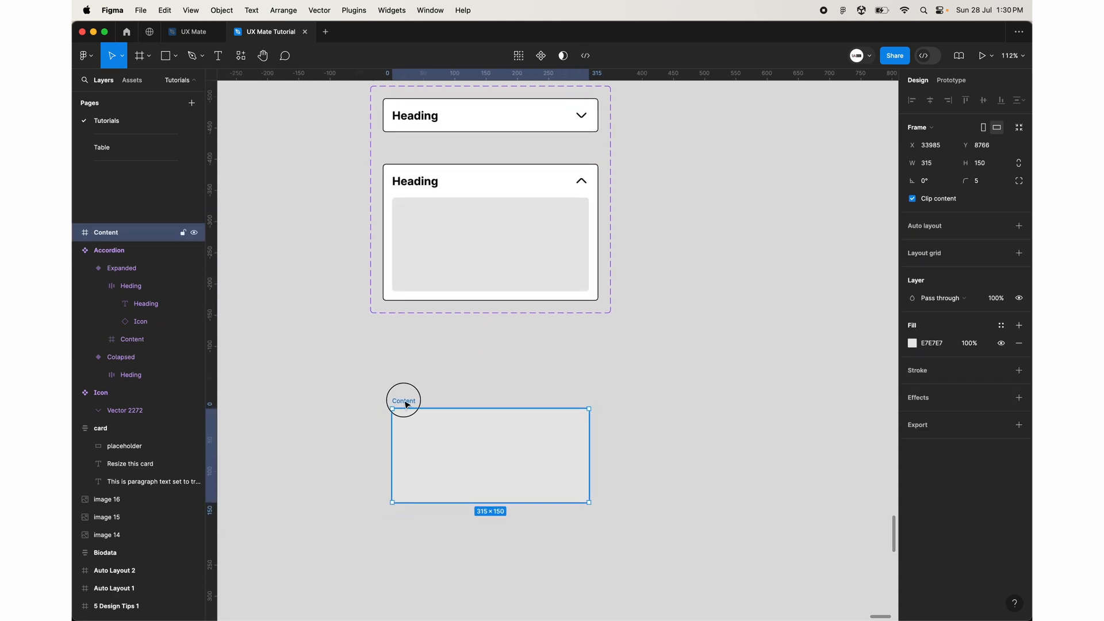
key(BackSpace)
text(Accordion Sample)
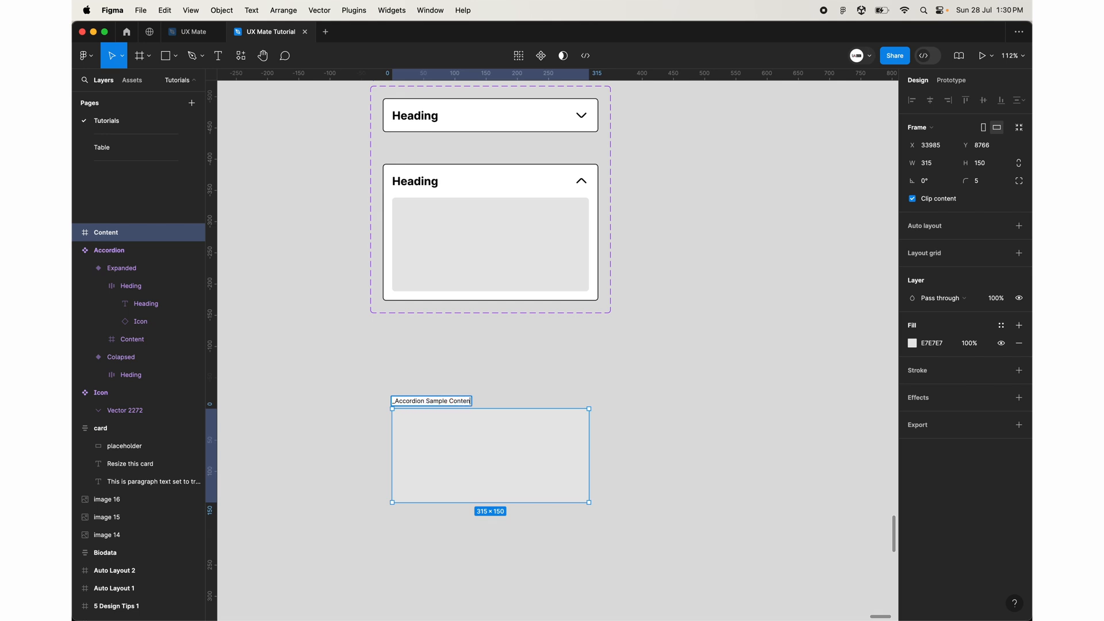
key(Return)
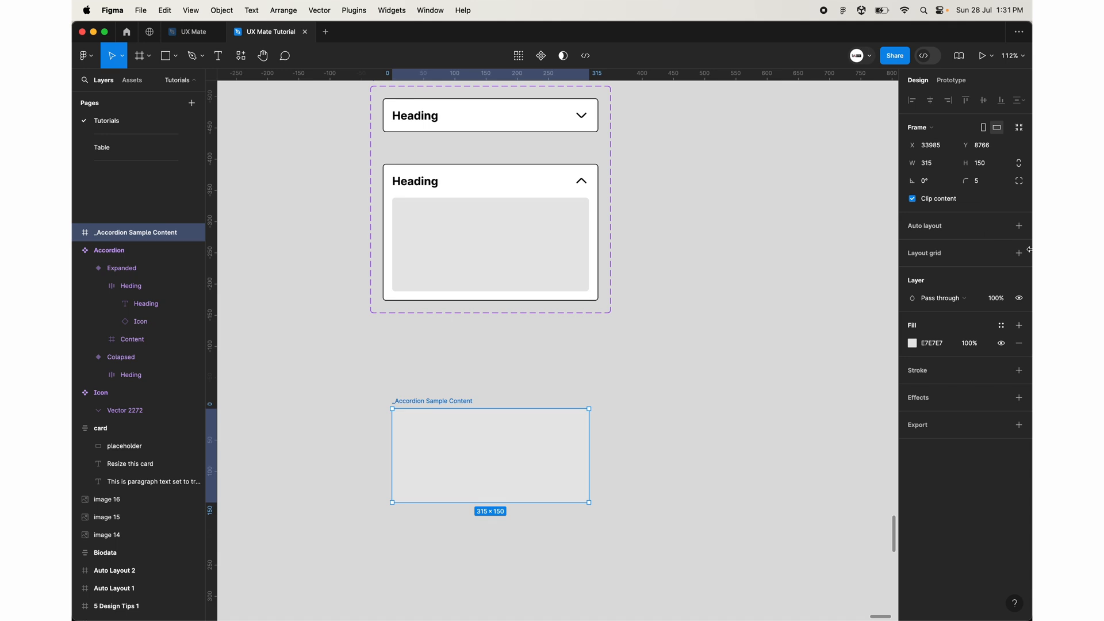
Step: Add auto layout to the _Accordion Sample Content frame and set its direction to vertical
click(1018, 226)
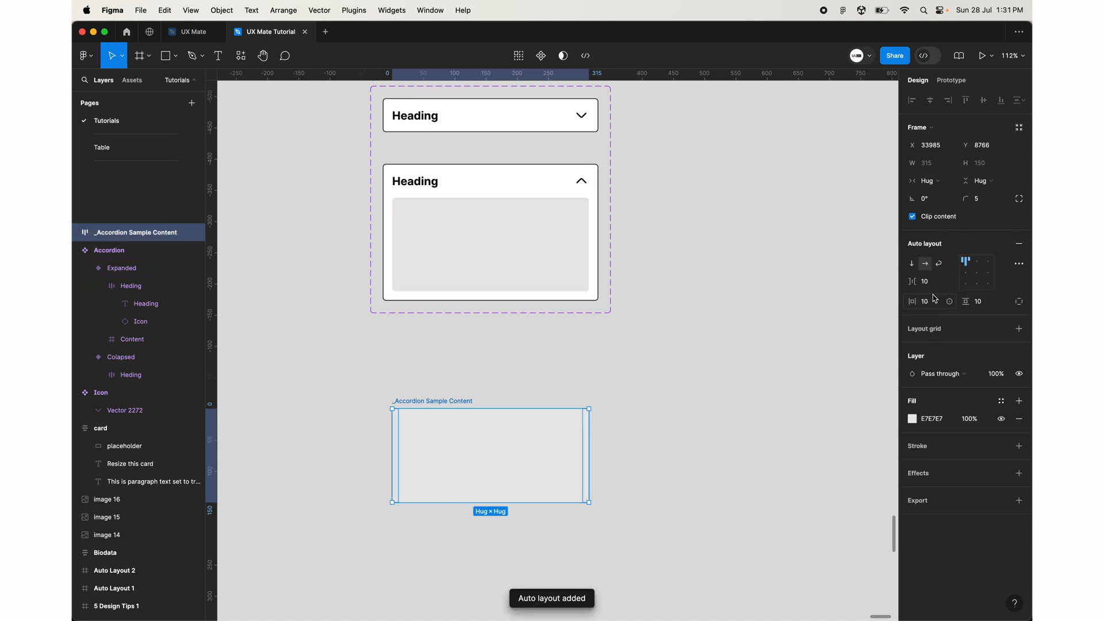
click(912, 263)
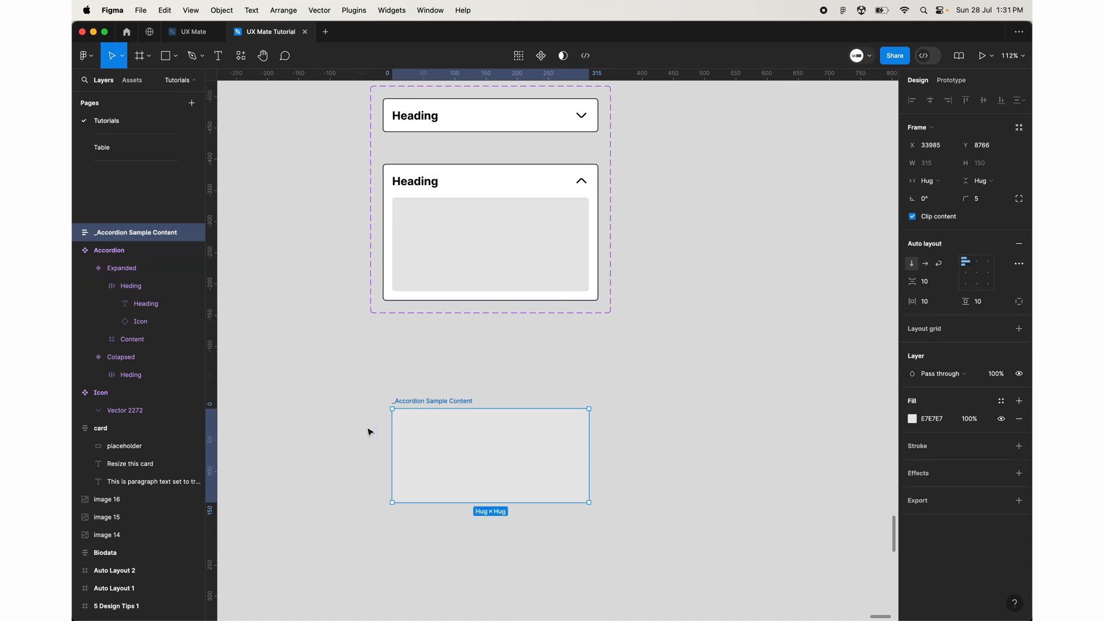
click(330, 372)
Step: Copy the "Resize this card" title and paragraph text from the card into the _Accordion Sample Content frame
scroll(331, 374, down, 10)
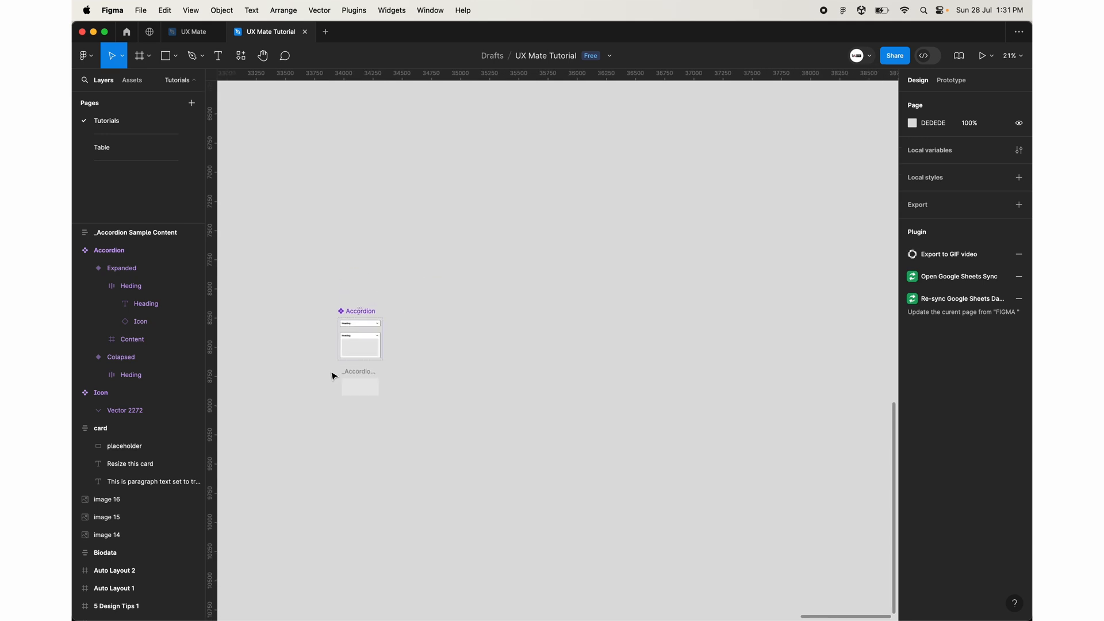
scroll(339, 364, up, 3)
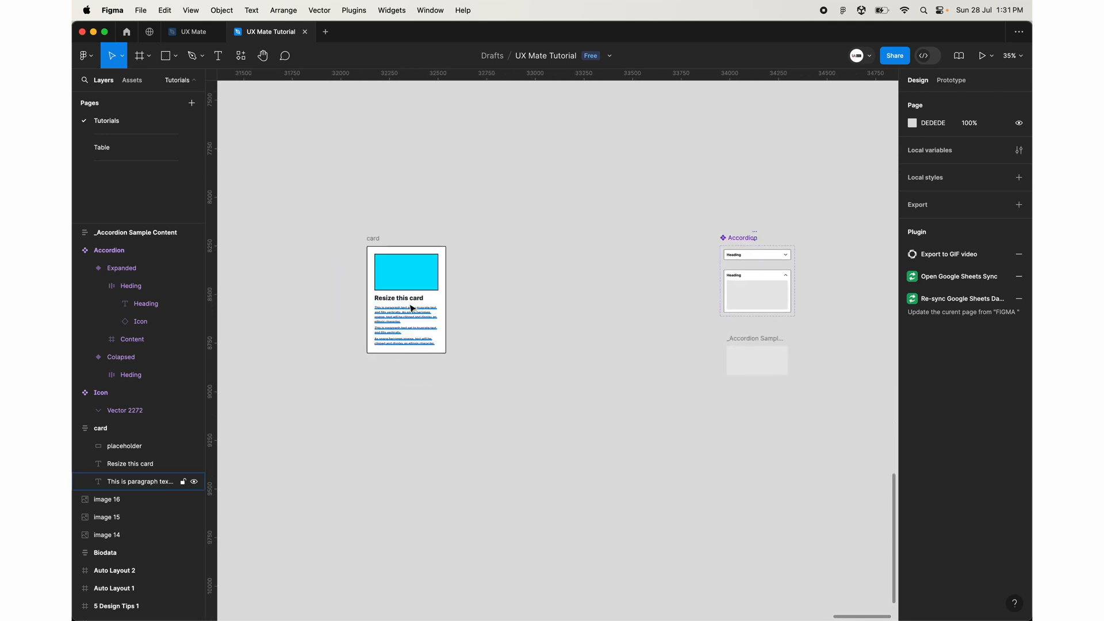
click(382, 299)
shift+click(386, 328)
drag(387, 328, 754, 362)
scroll(754, 363, up, 5)
scroll(752, 362, down, 3)
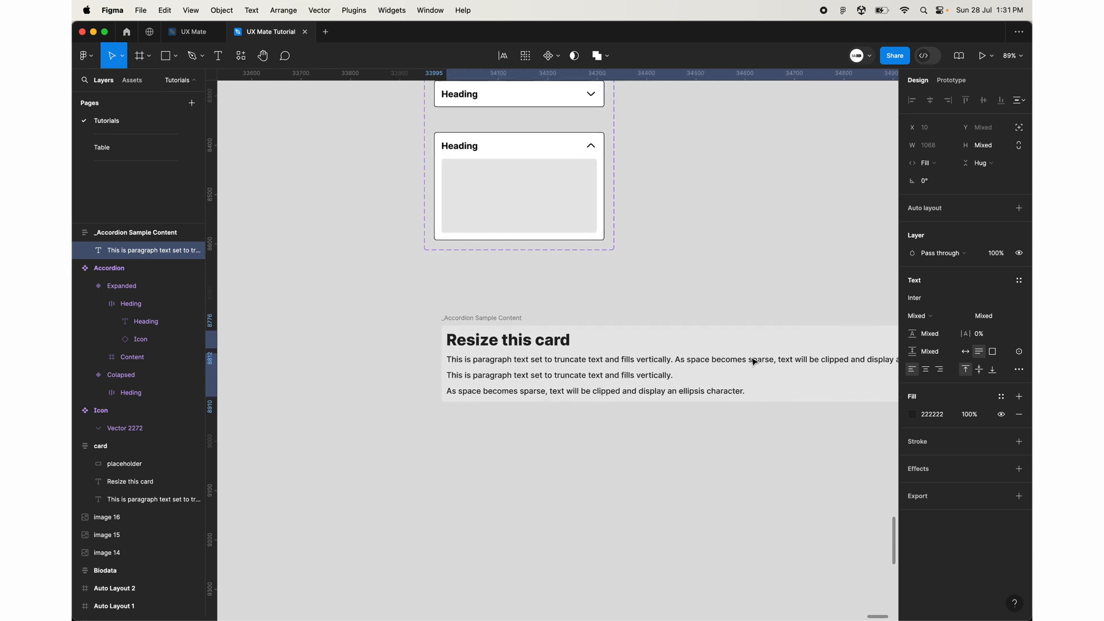
scroll(646, 437, up, 2)
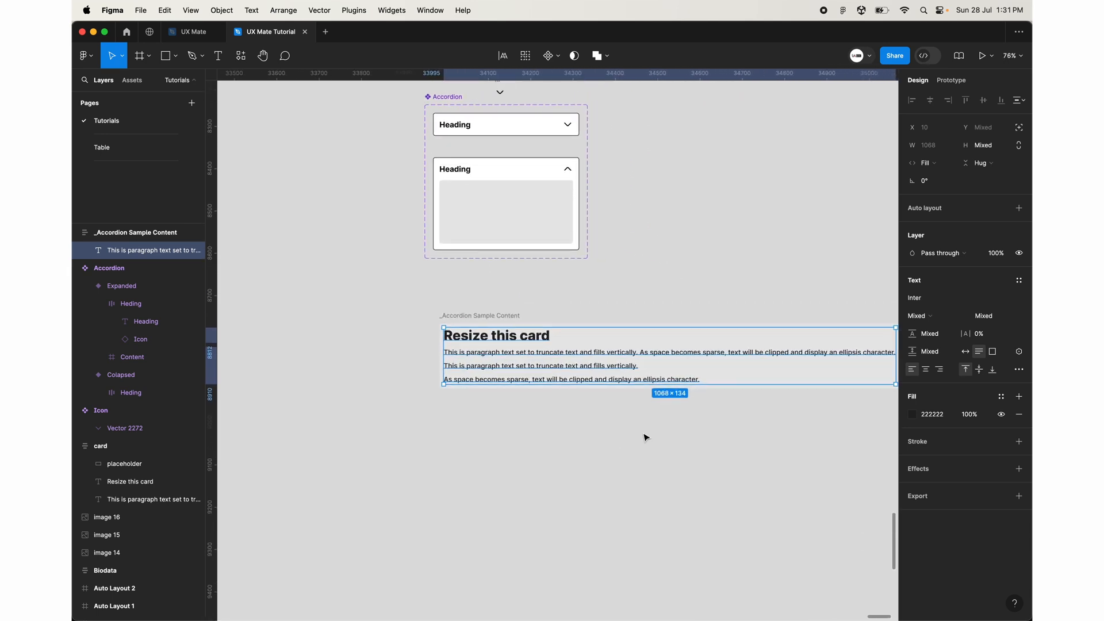
Step: Turn the _Accordion Sample Content frame into a component
click(483, 316)
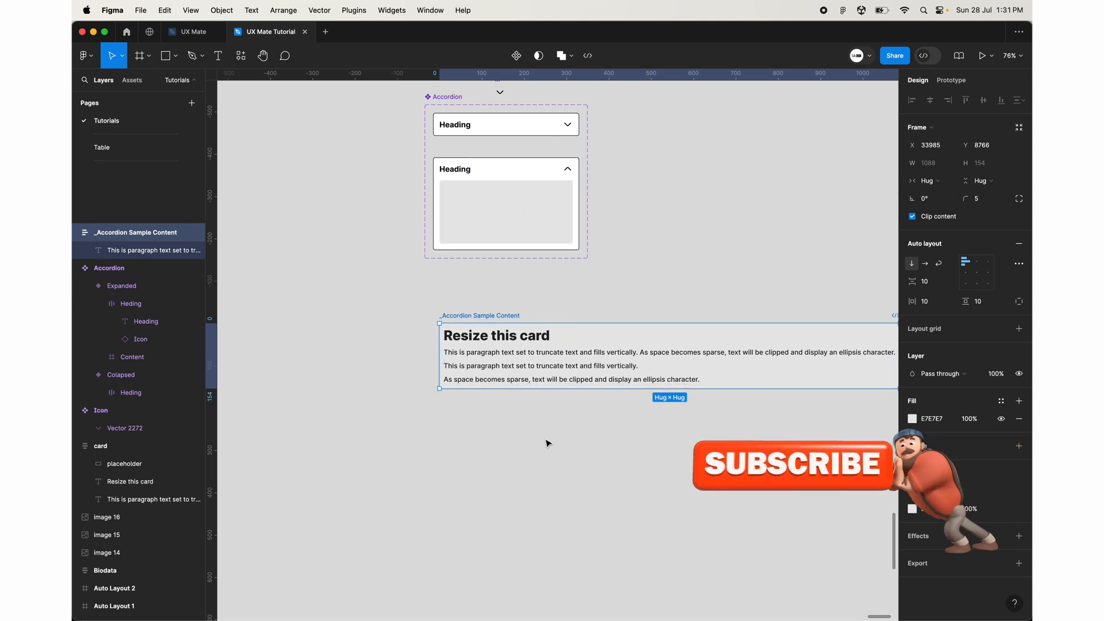
scroll(390, 454, right, 3)
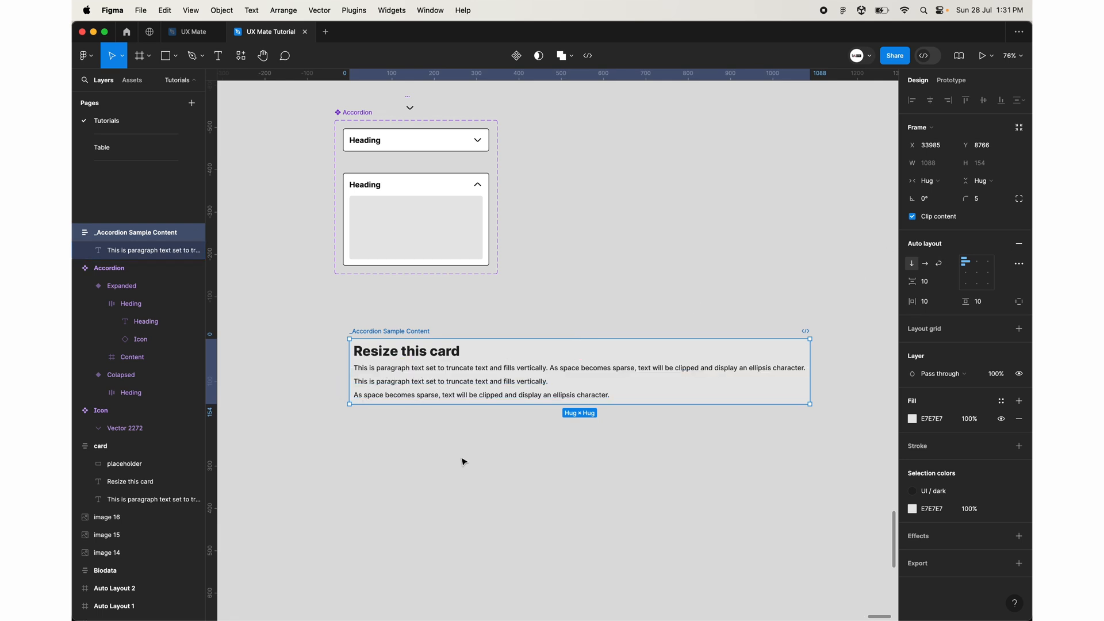
scroll(264, 400, up, 5)
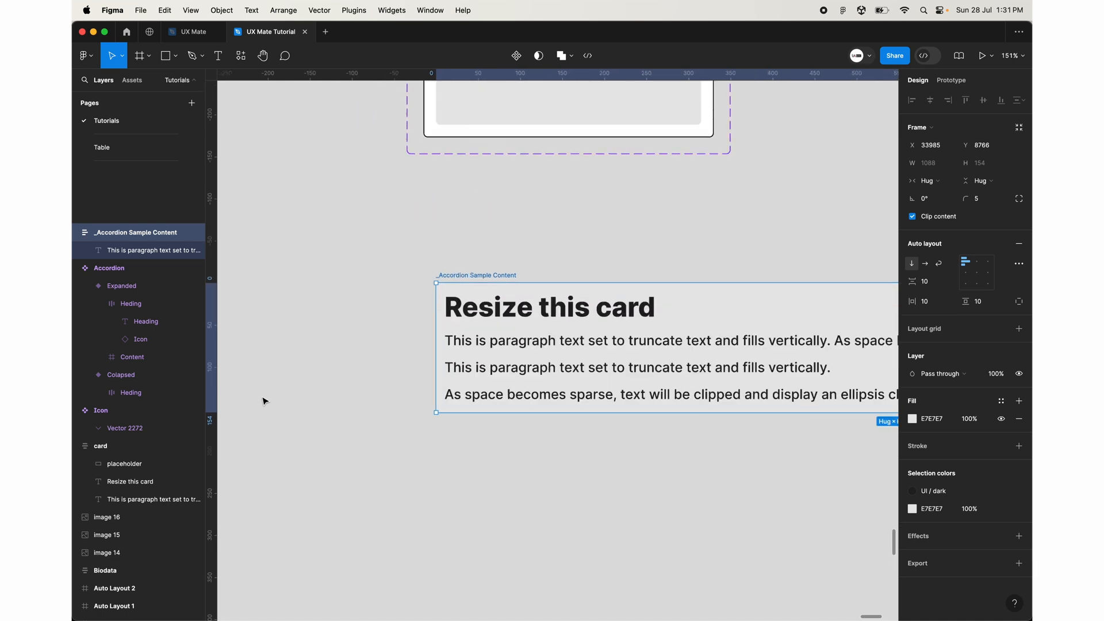
scroll(466, 348, right, 3)
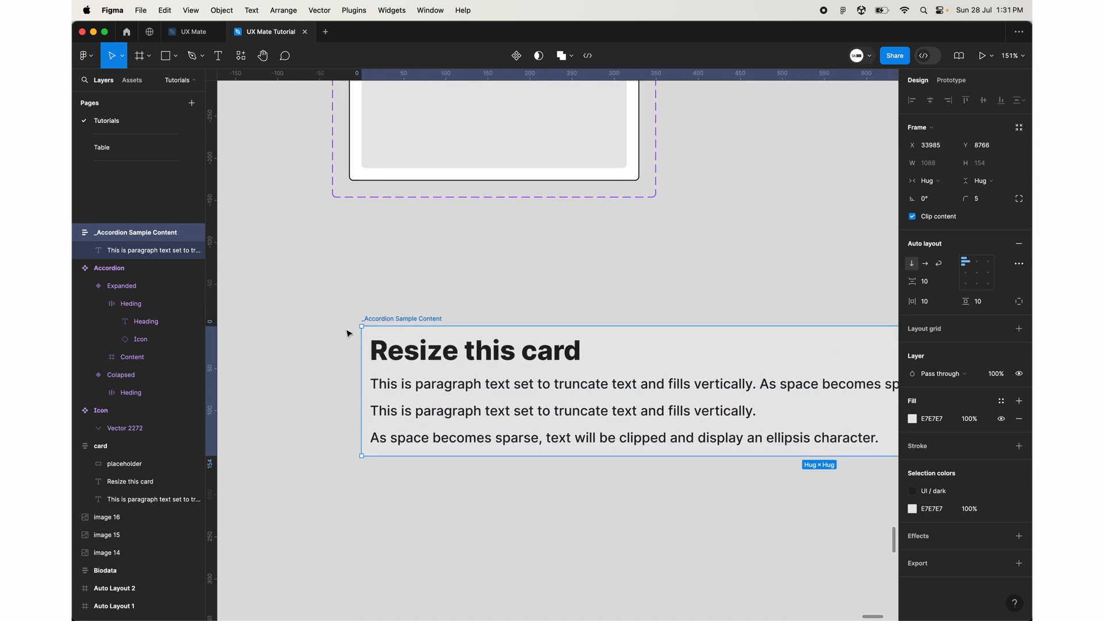
scroll(347, 333, up, 3)
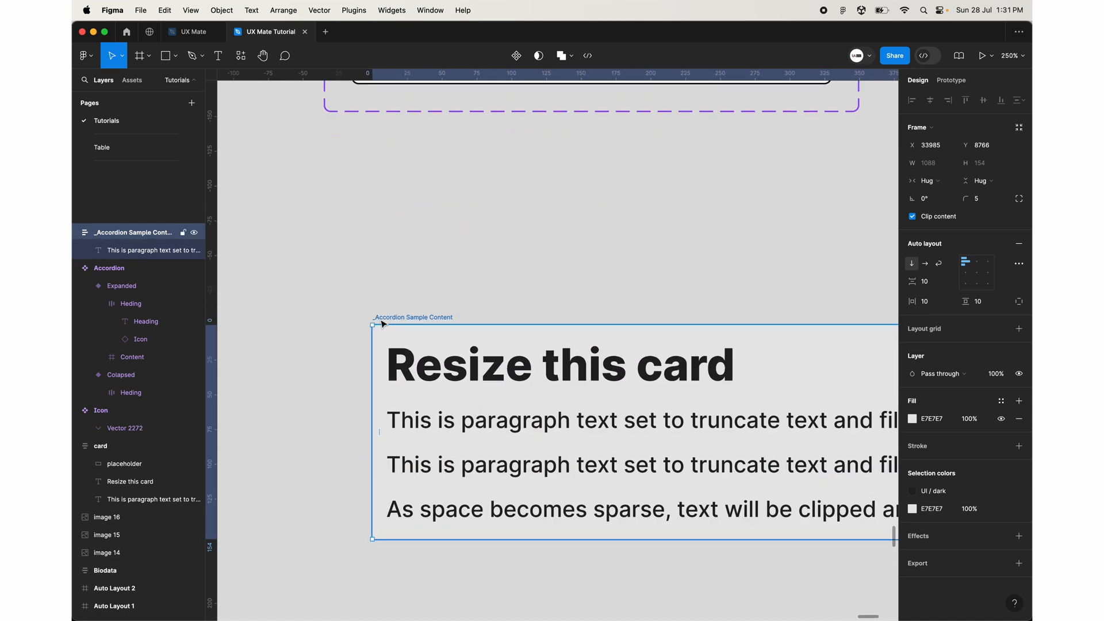
scroll(384, 324, up, 2)
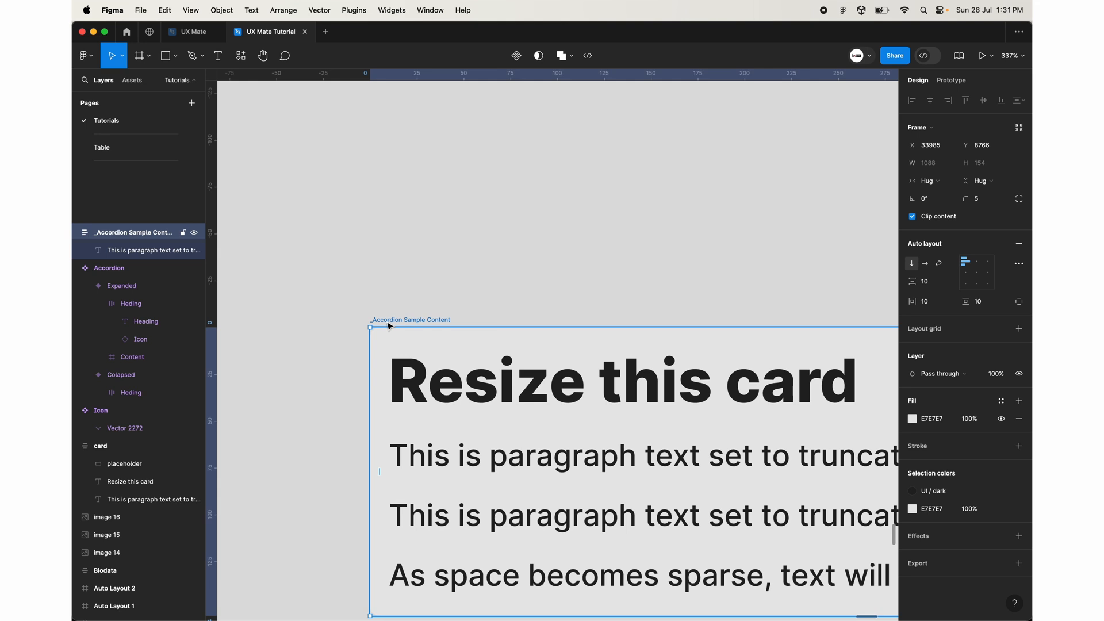
scroll(432, 225, down, 3)
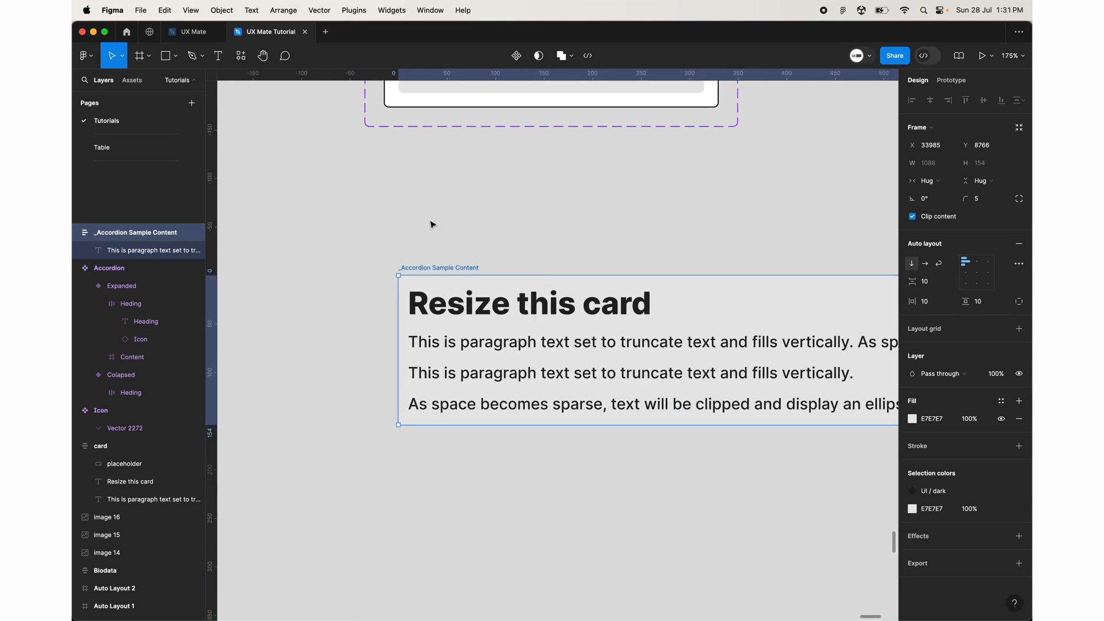
click(518, 57)
scroll(453, 255, down, 3)
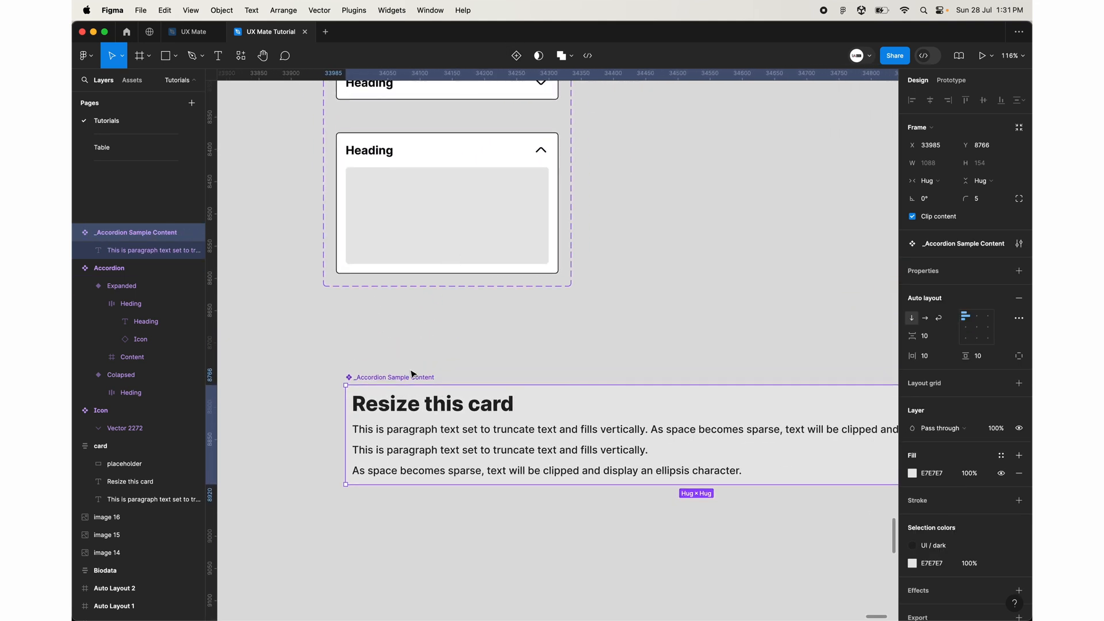
Step: Move the _Accordion Sample Content component further down, away from the accordion component set
click(429, 228)
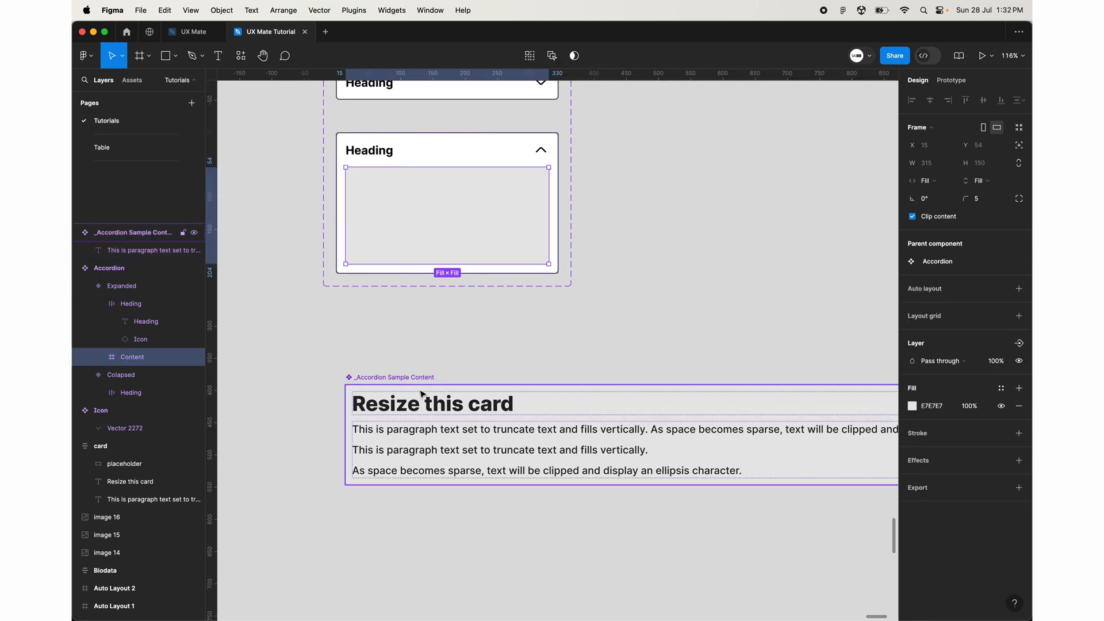
click(398, 377)
drag(398, 378, 395, 463)
Step: Replace the Content frame in the expanded variant with an instance of the _Accordion Sample Content component
drag(411, 498, 412, 340)
key(Delete)
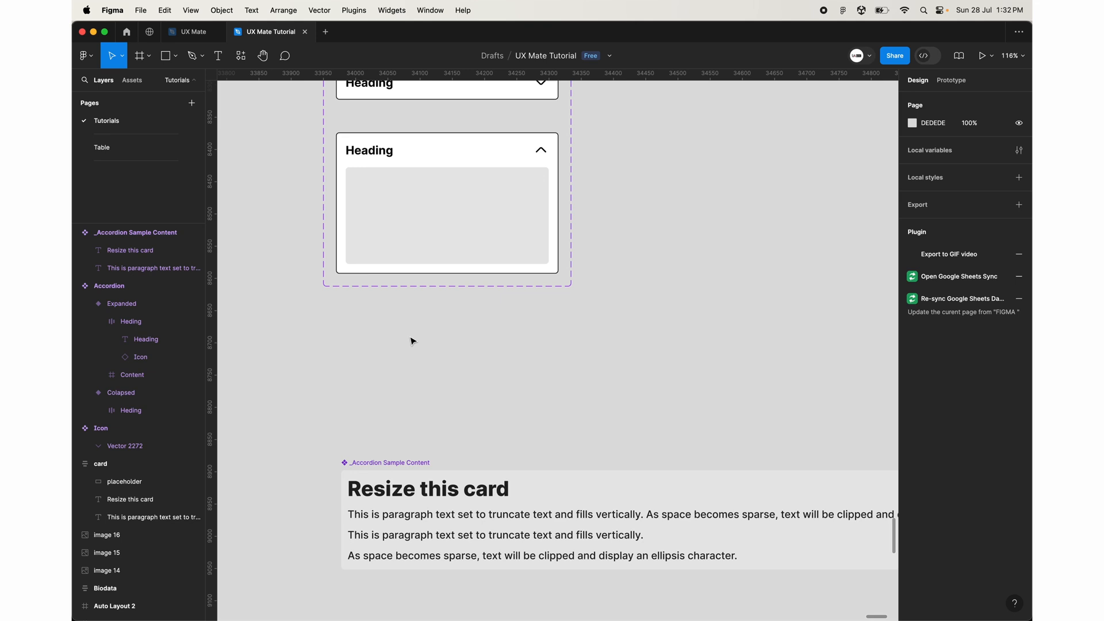
click(409, 240)
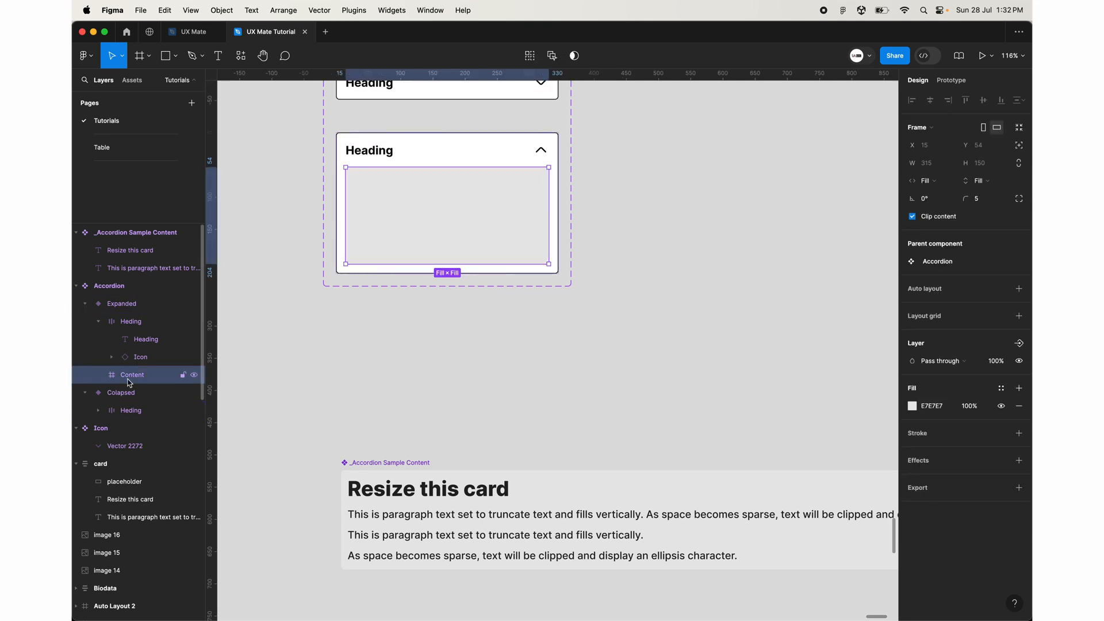
key(super+shift+r)
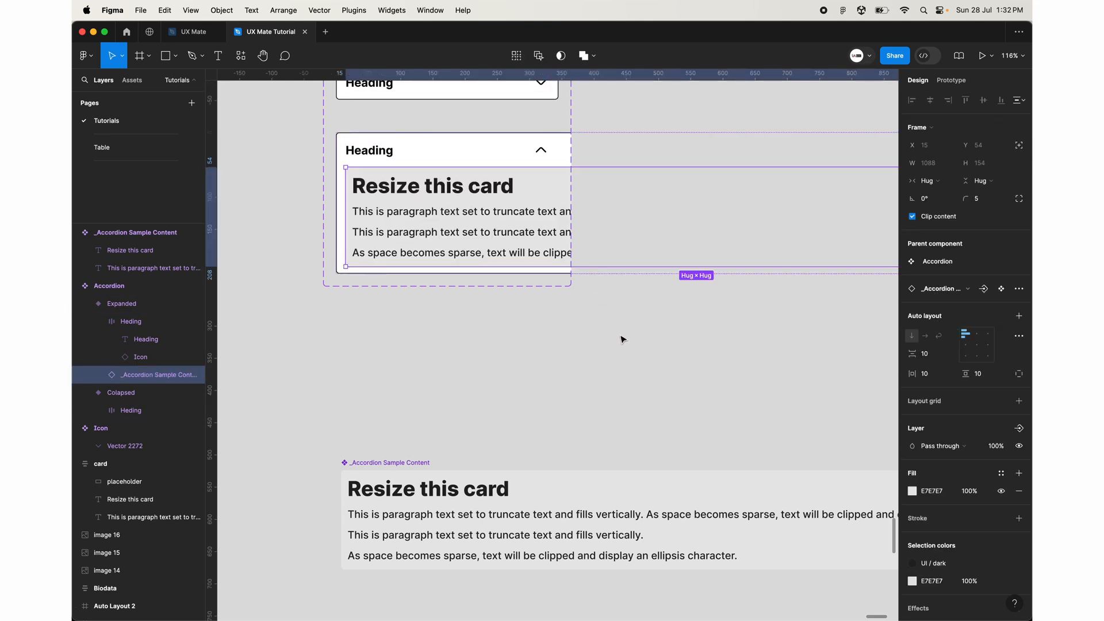
Step: Set the sample content instance's width to Fill container and the Expanded variant's height to Hug contents
click(943, 180)
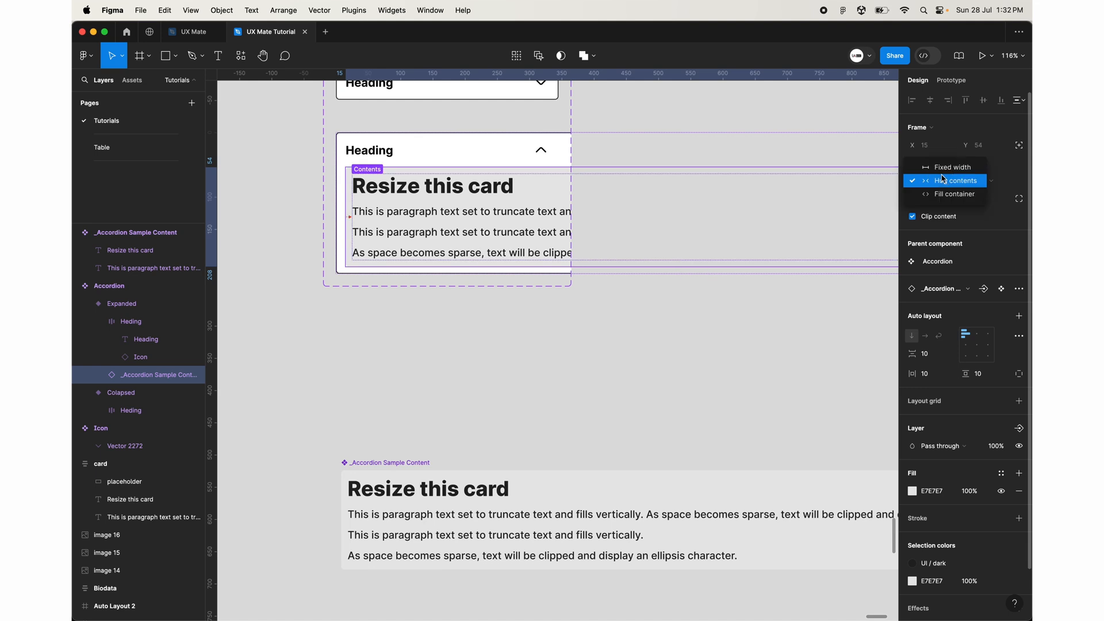
click(959, 196)
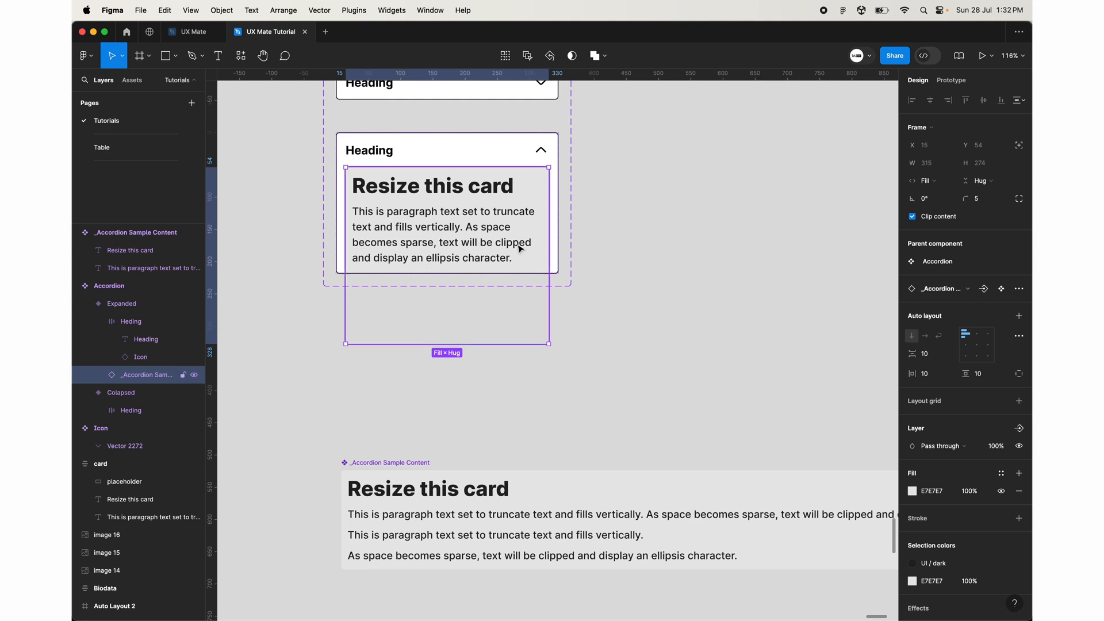
click(558, 211)
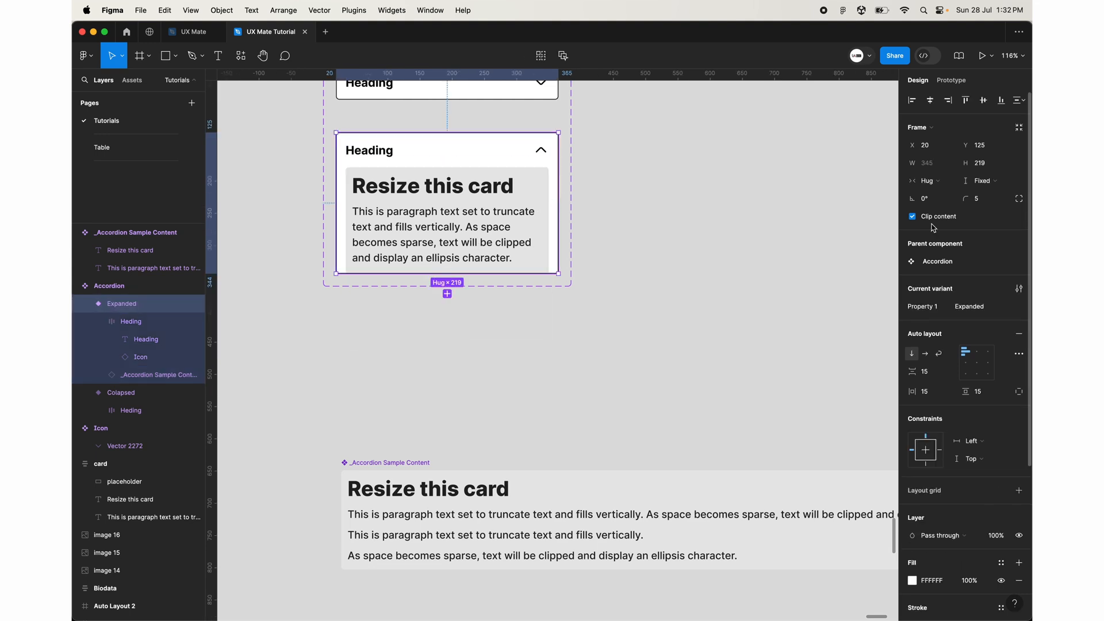
click(990, 182)
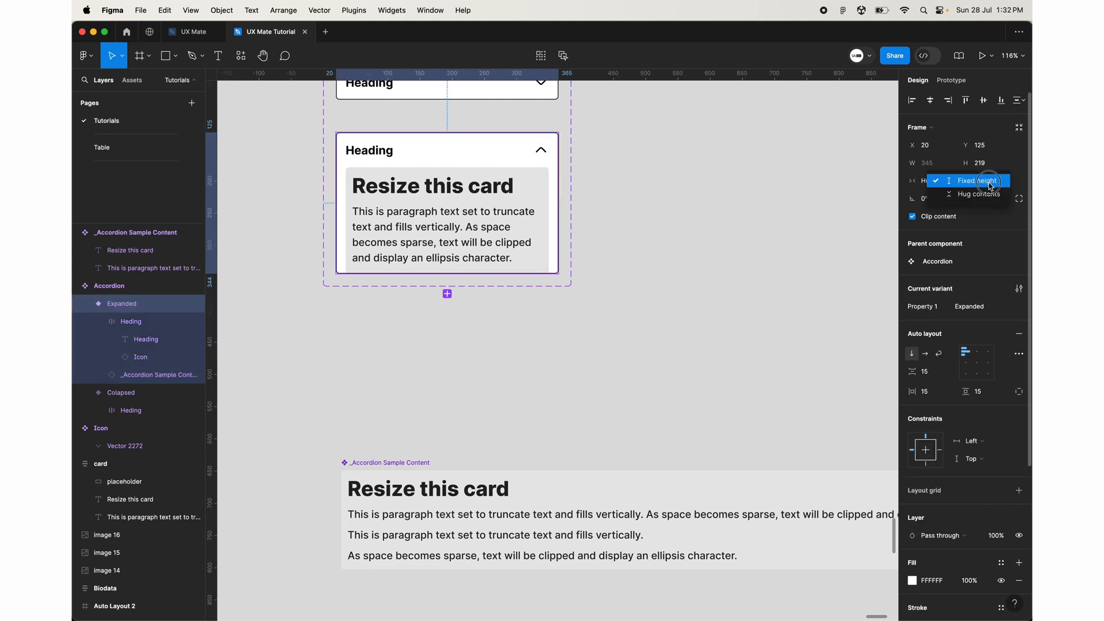
click(989, 195)
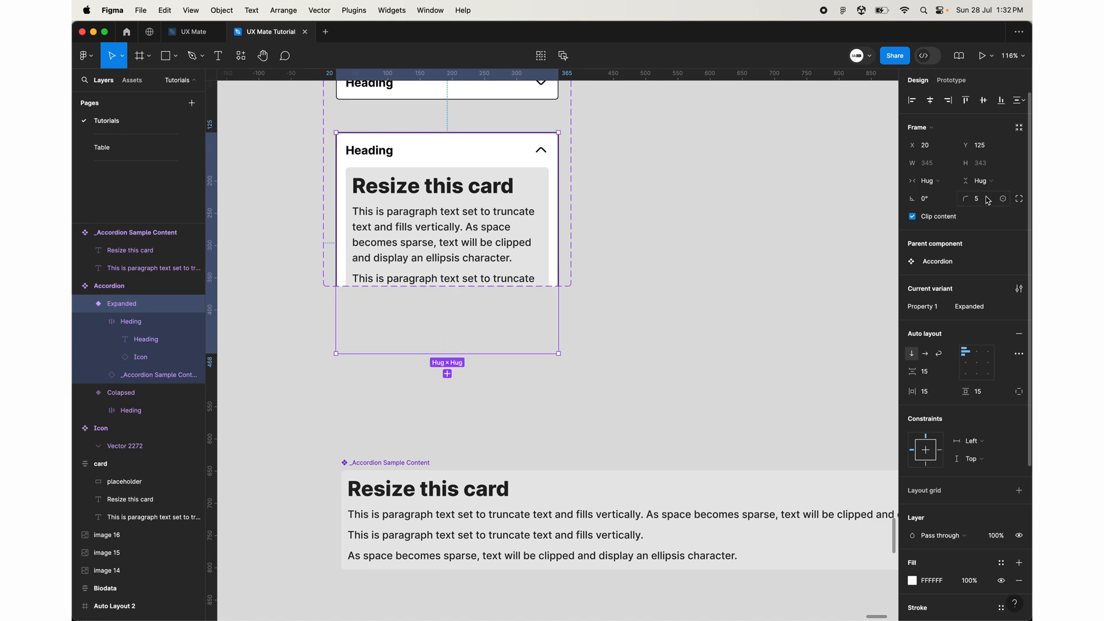
Step: Add auto layout to the Accordion component set and set its vertical padding to 20
click(667, 282)
scroll(667, 283, down, 3)
scroll(665, 282, up, 2)
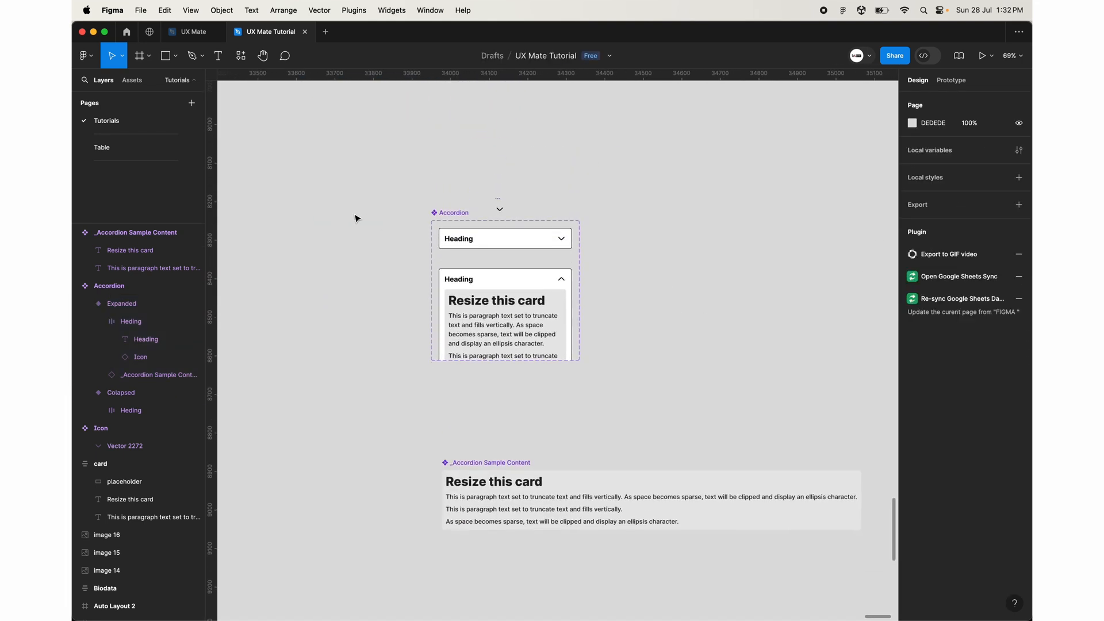
click(451, 214)
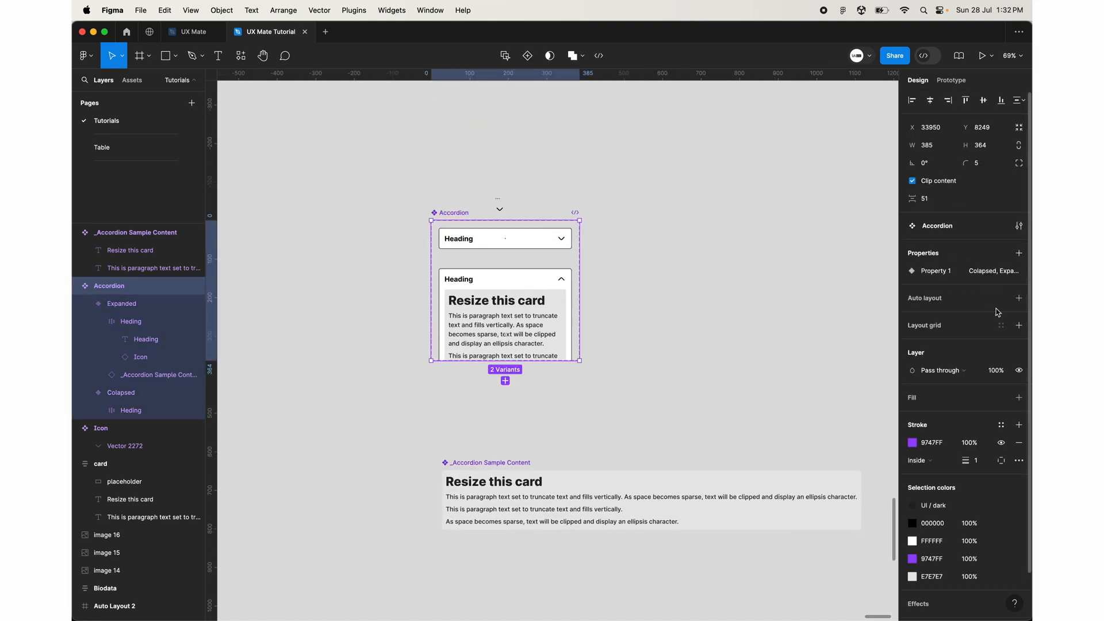
click(1019, 297)
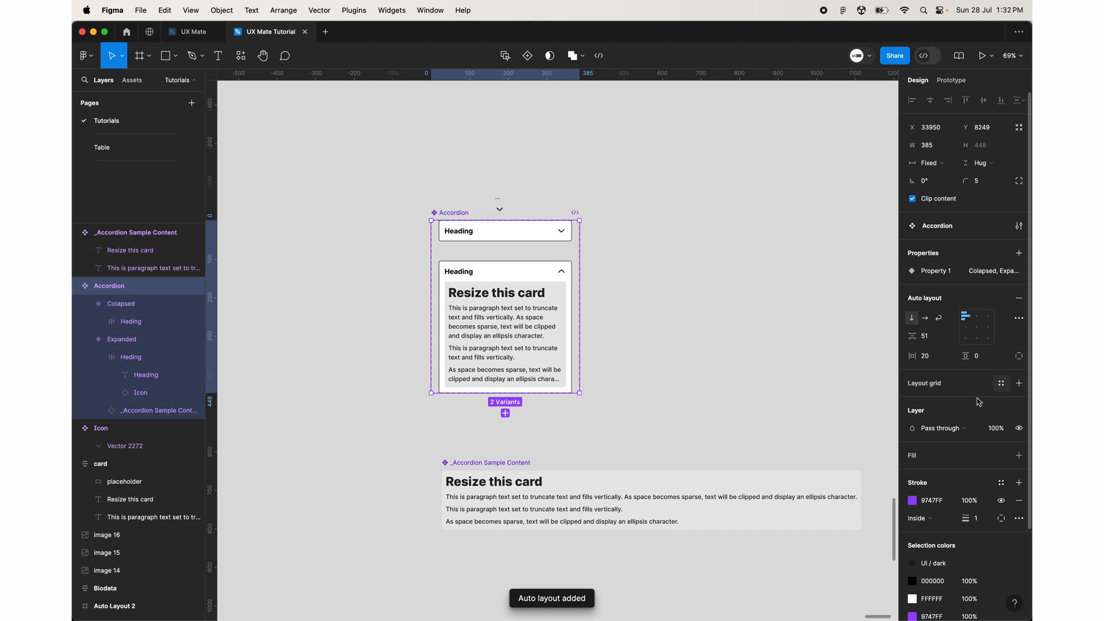
click(985, 361)
text(2)
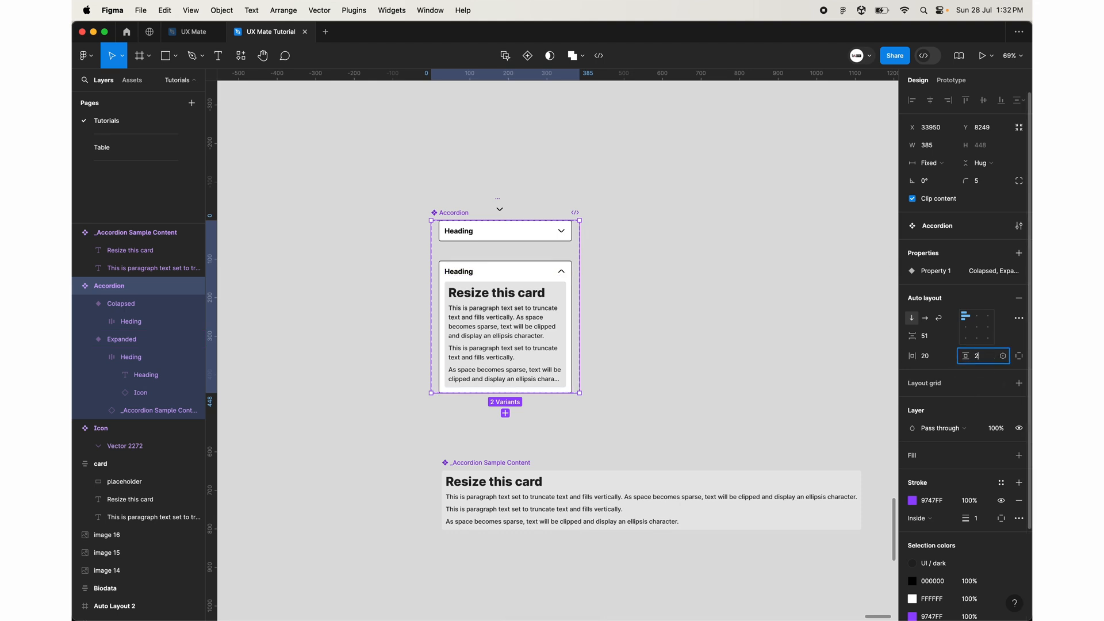
text(0)
key(Return)
click(656, 347)
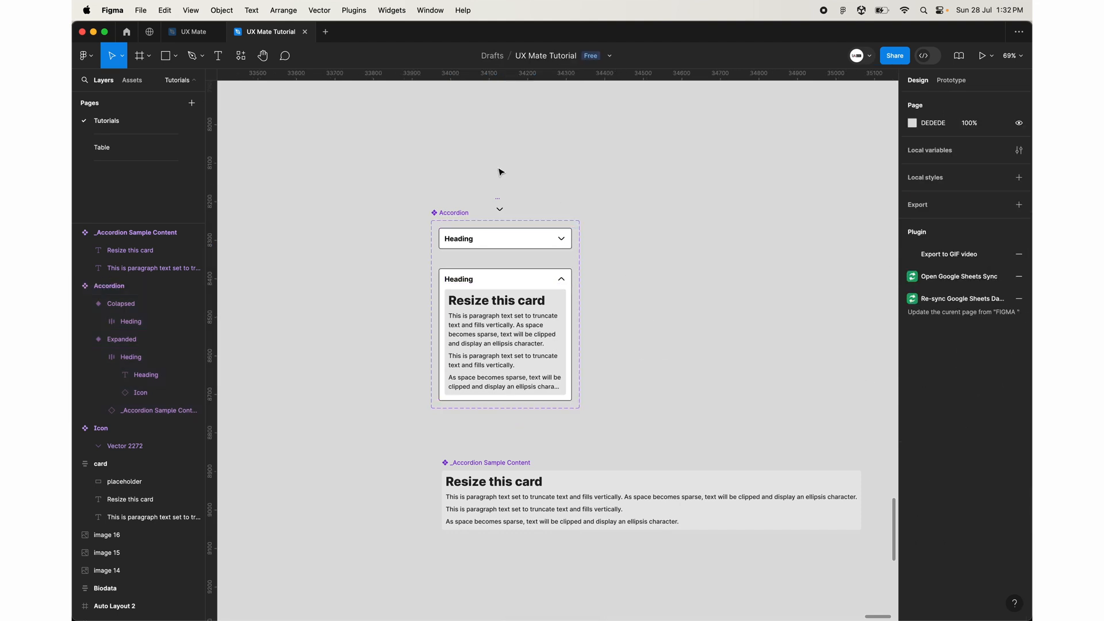
Step: Move the Icon component rightward above the accordion set, and shift the _Accordion Sample Content component slightly left below it
drag(495, 198, 553, 197)
click(673, 308)
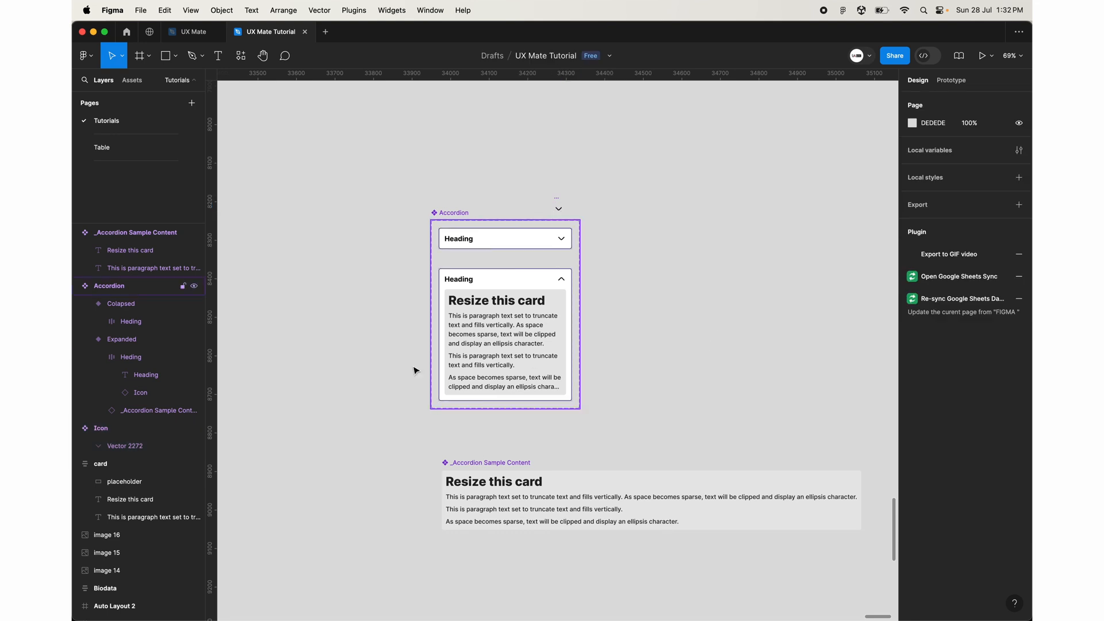
scroll(416, 371, up, 3)
scroll(414, 370, right, 2)
scroll(420, 310, down, 2)
scroll(420, 309, right, 1)
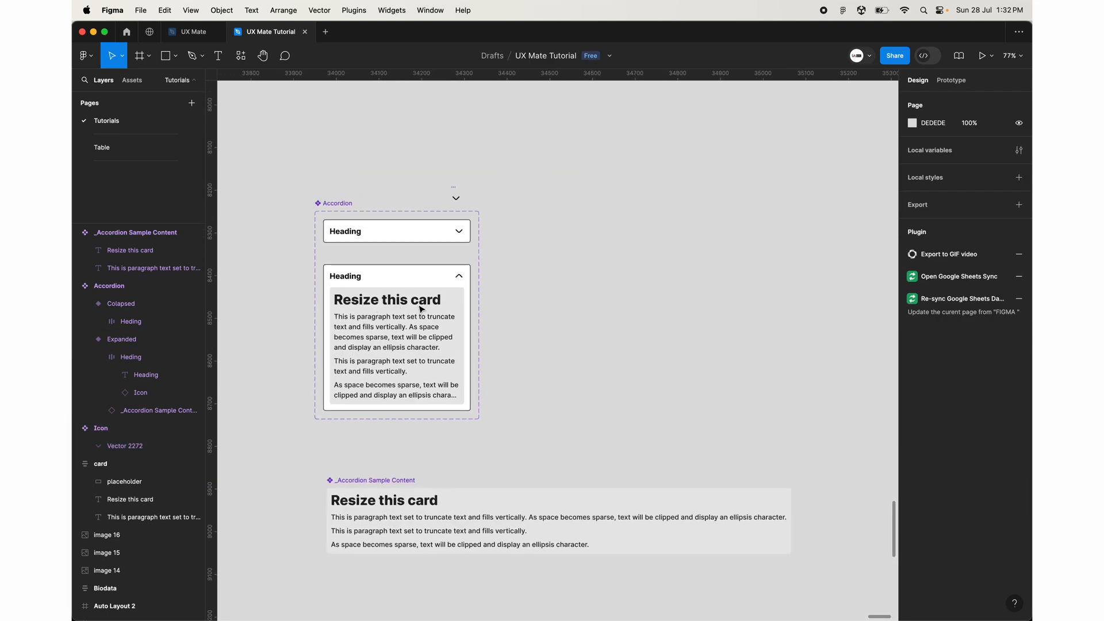
drag(362, 480, 348, 482)
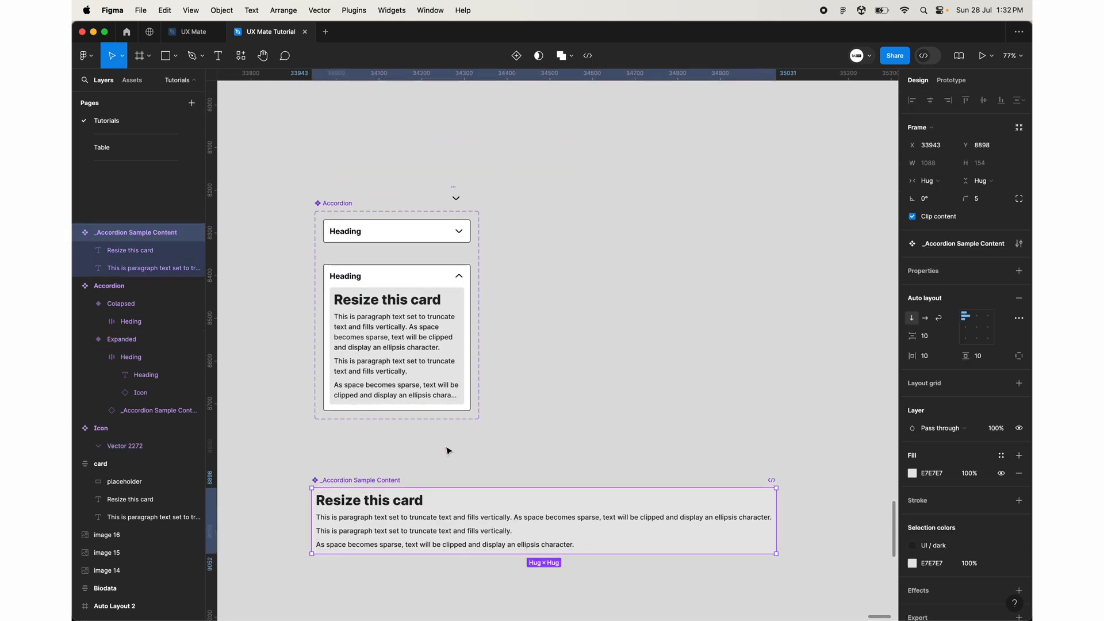
click(393, 230)
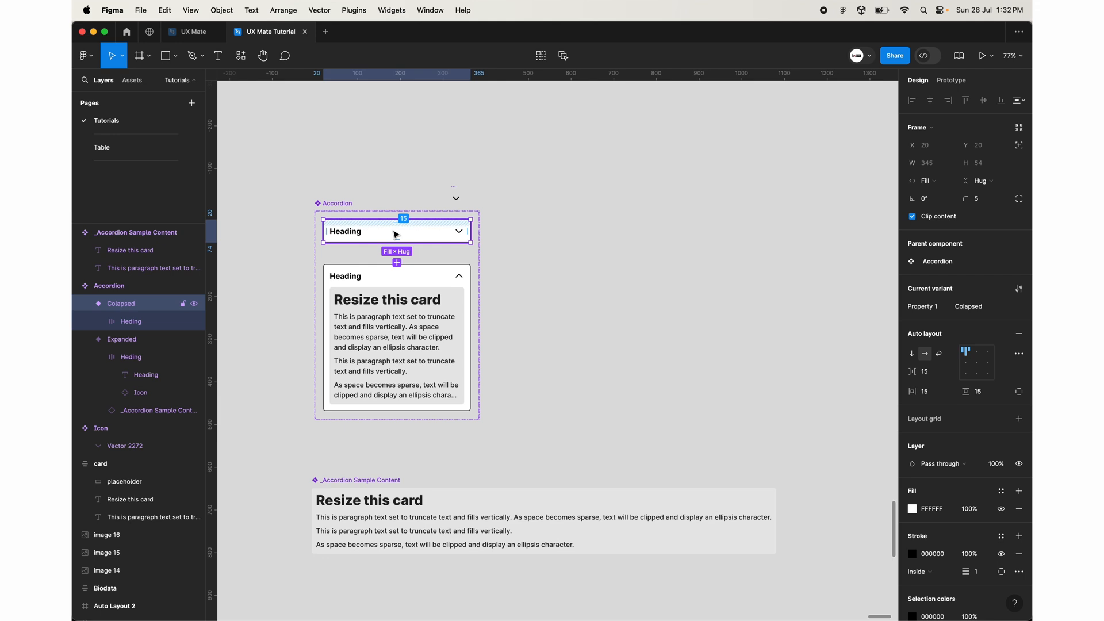
drag(392, 229, 697, 252)
key(super+z)
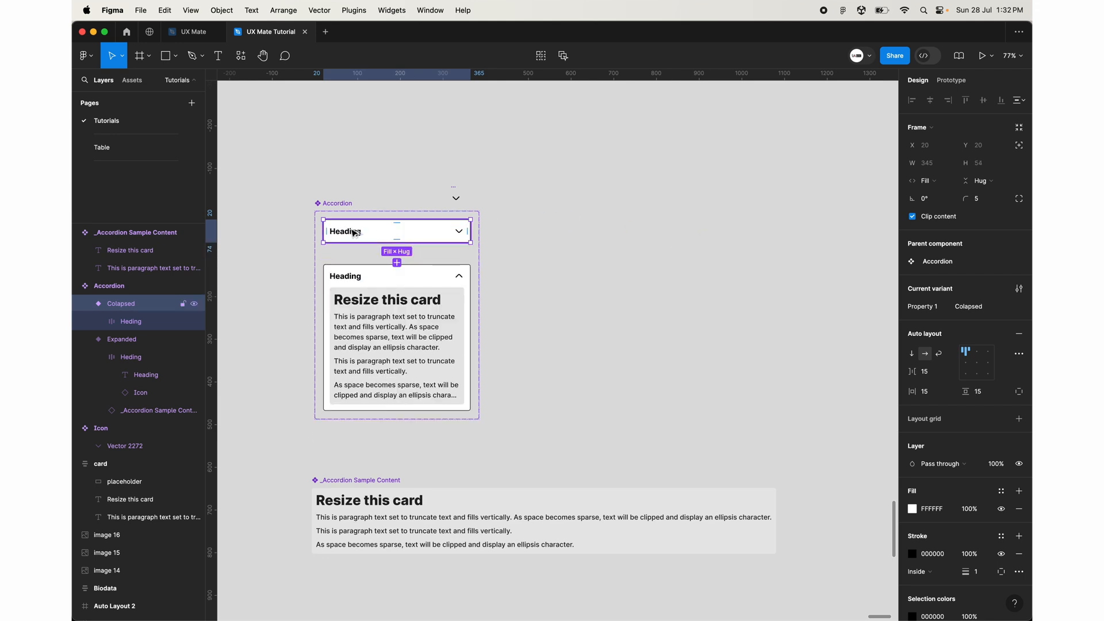
Step: Place an instance of the collapsed accordion to the right of the component set and set its Property 1 to Expanded
click(372, 234)
drag(372, 236, 669, 240)
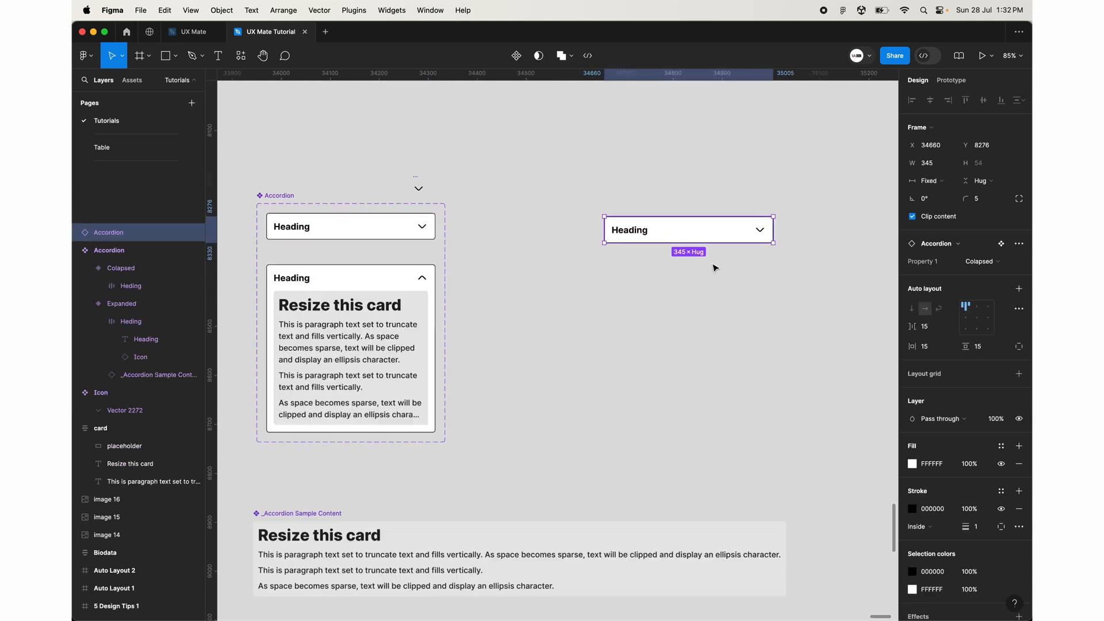
scroll(715, 268, up, 3)
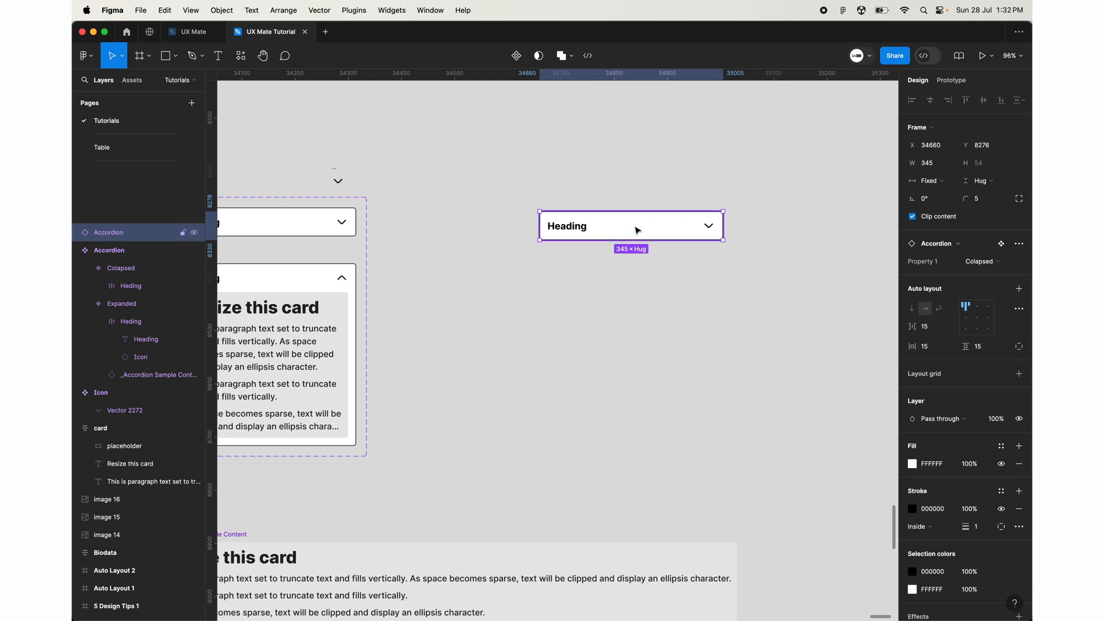
click(982, 261)
click(966, 275)
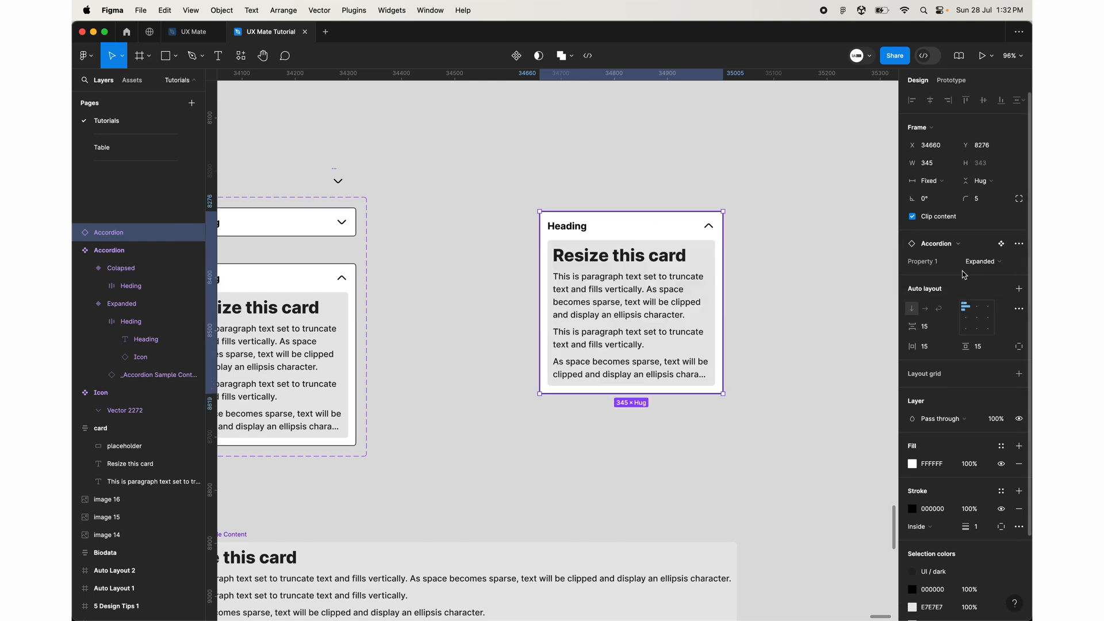
Step: Examine the expanded accordion instance and its sample content, comparing it with the main component set
scroll(610, 313, right, 3)
scroll(544, 280, up, 5)
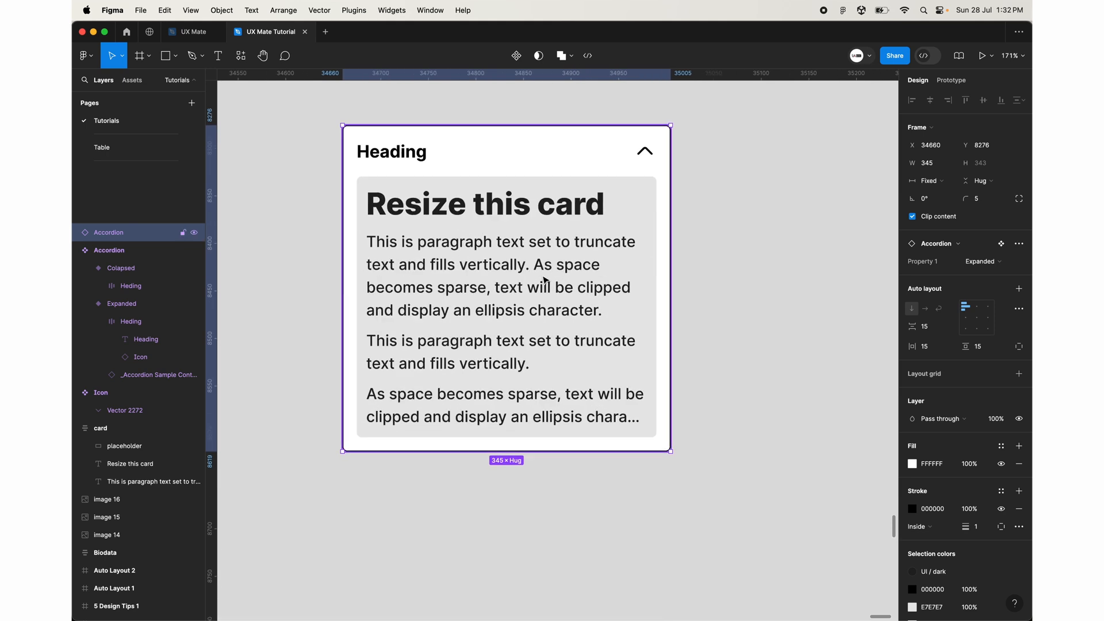
scroll(454, 318, down, 5)
scroll(402, 328, left, 1)
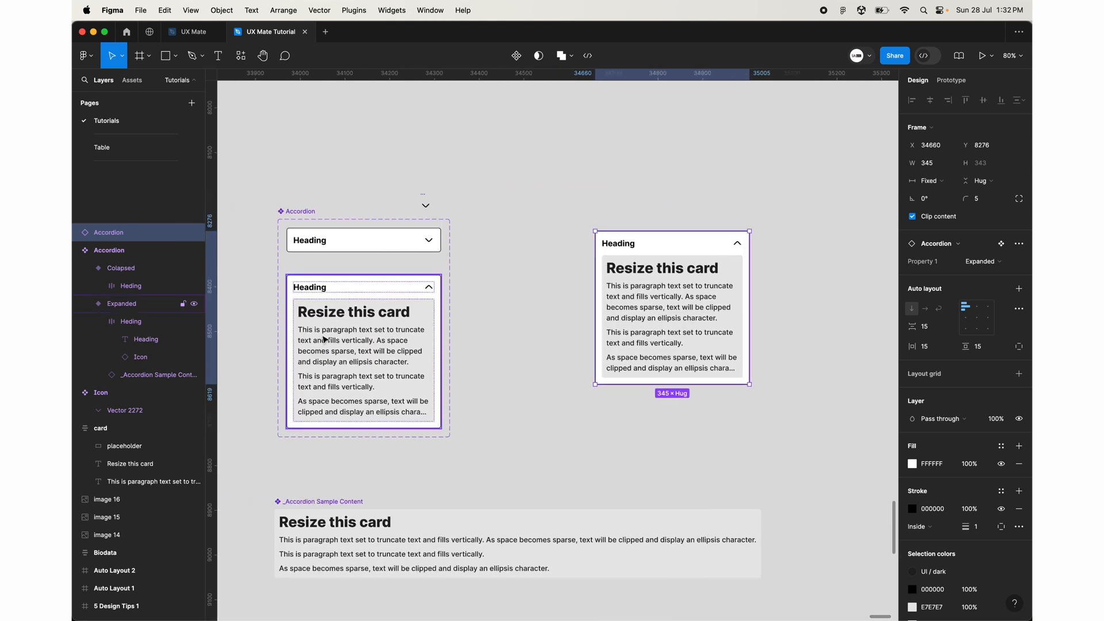
scroll(665, 340, up, 5)
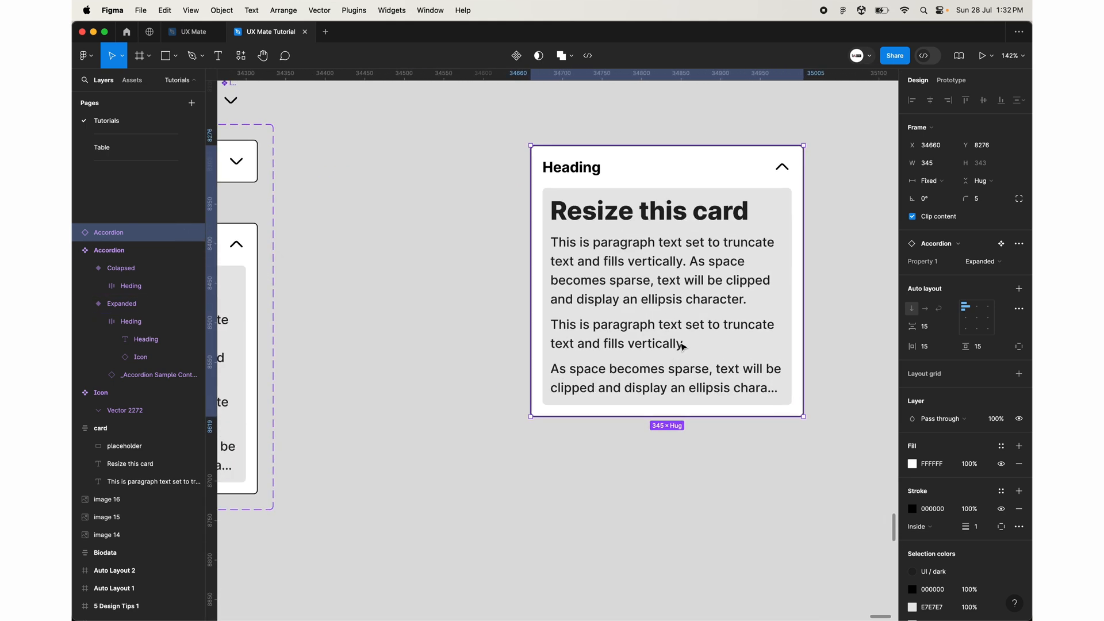
scroll(681, 343, right, 3)
scroll(683, 345, down, 8)
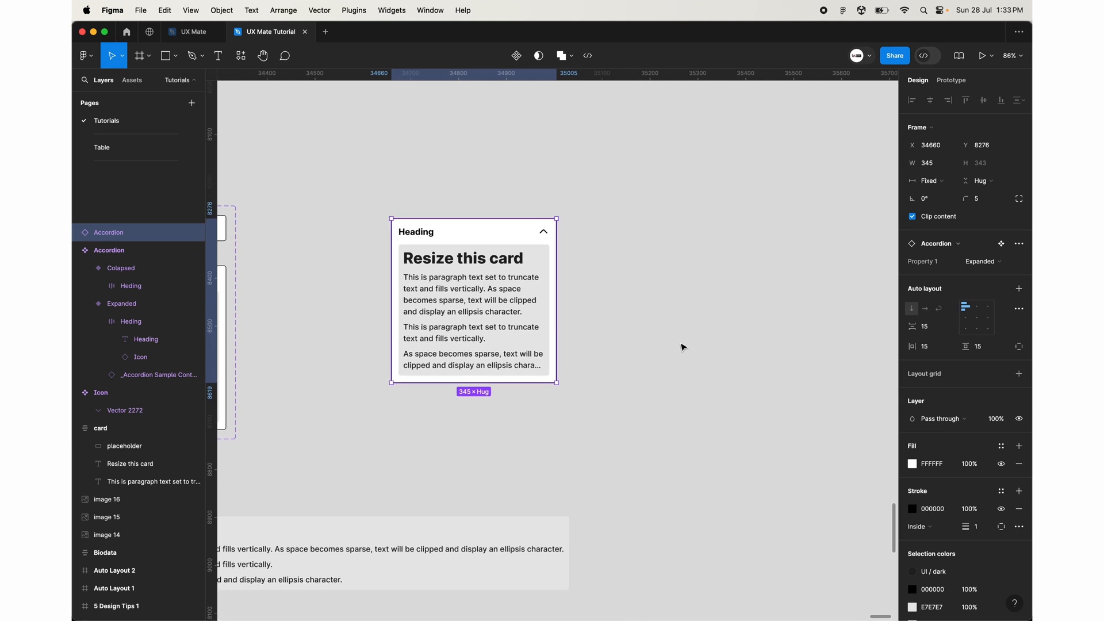
scroll(449, 415, right, 1)
scroll(448, 415, up, 5)
scroll(449, 414, right, 3)
scroll(449, 414, up, 2)
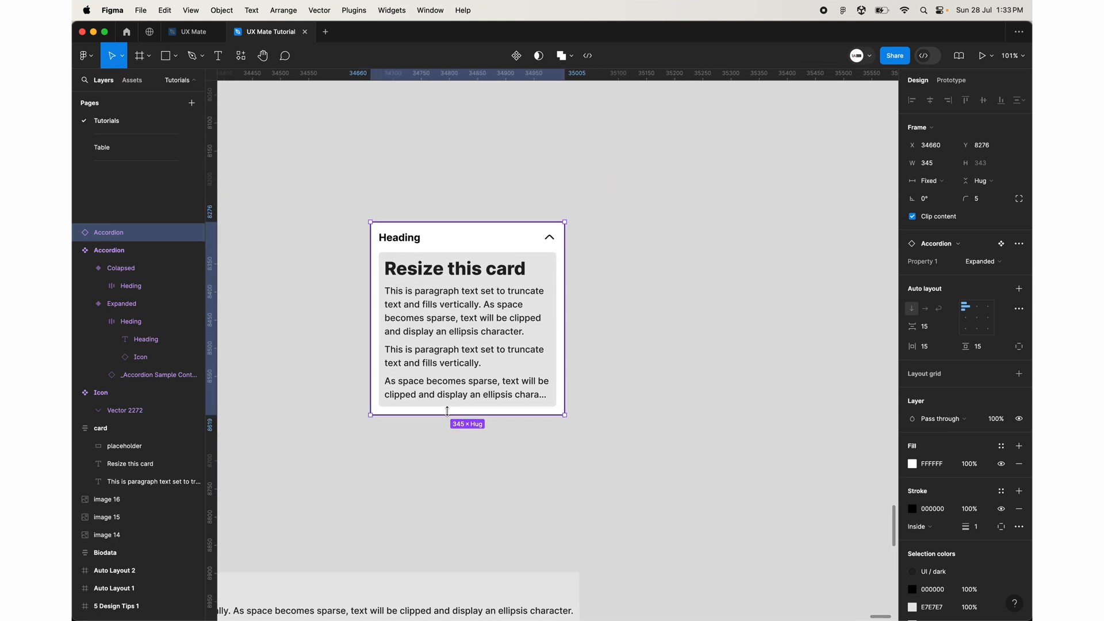
scroll(437, 322, up, 2)
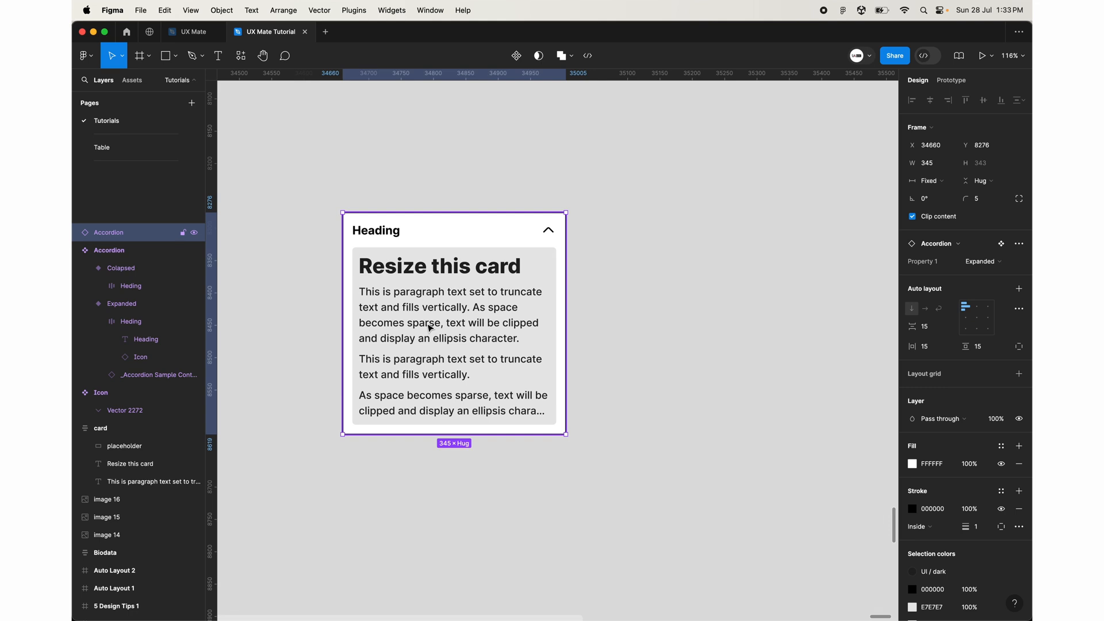
Step: Move the accordion instance up and to the right, and draw a frame about 250 × 215 with corner radius 5 below it
drag(429, 327, 528, 260)
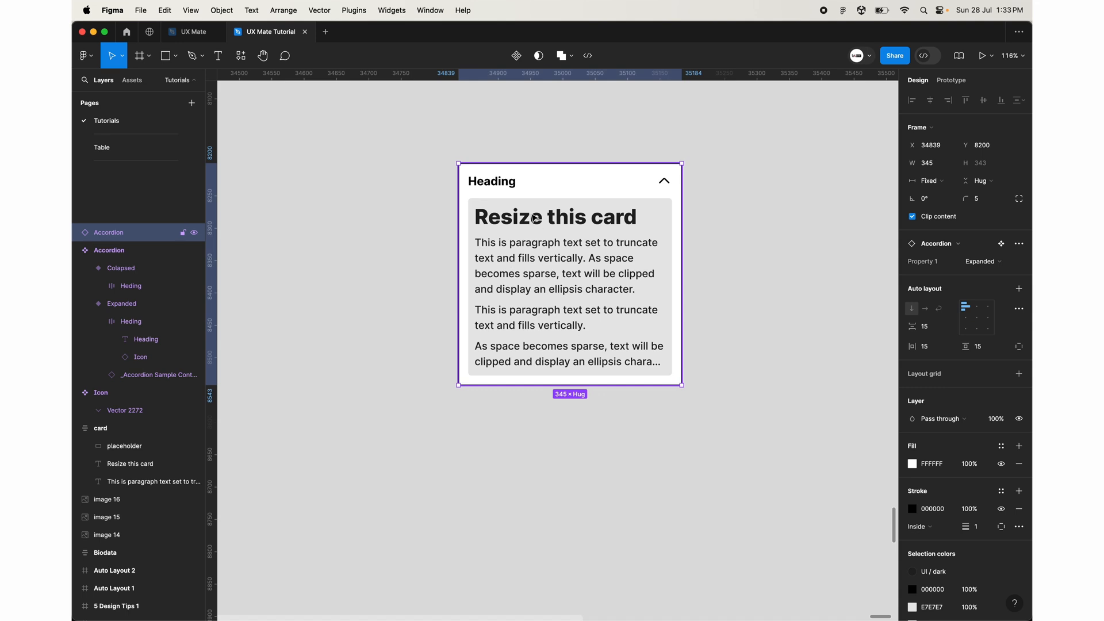
click(144, 60)
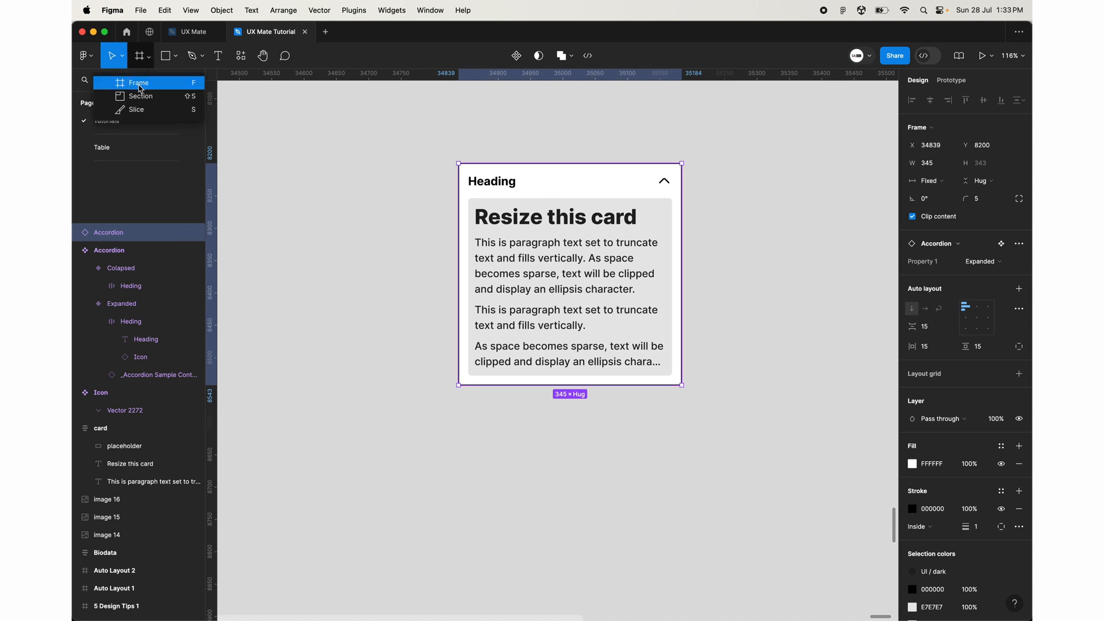
click(138, 82)
drag(458, 434, 619, 573)
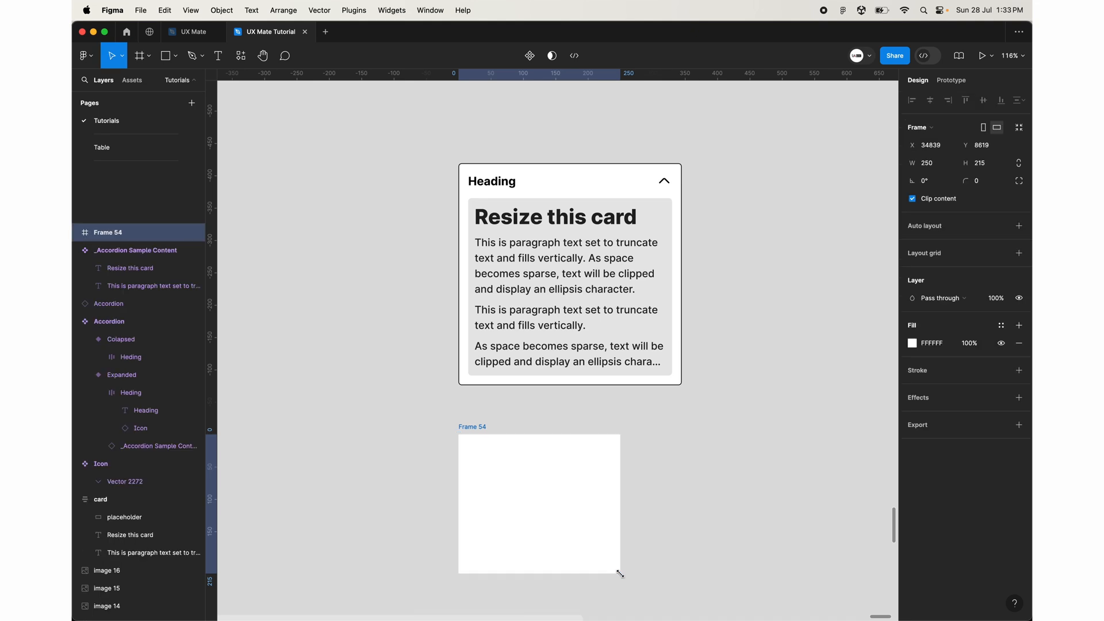
click(993, 180)
text(5)
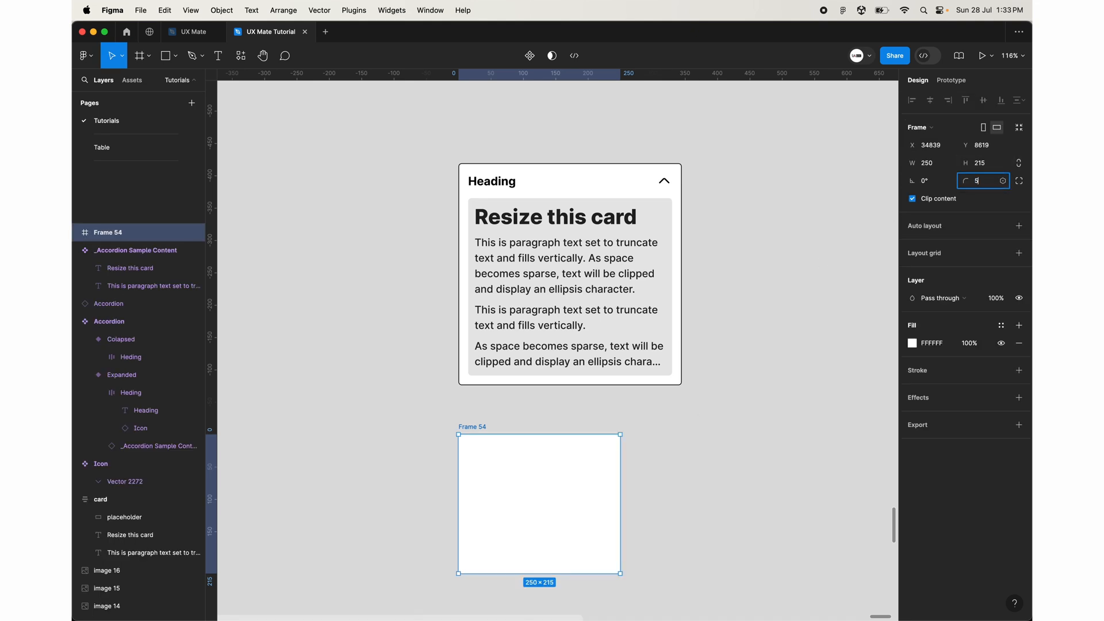
key(Return)
Step: Rename the new frame below the accordion instance as _Confirmation Accordion
double_click(480, 427)
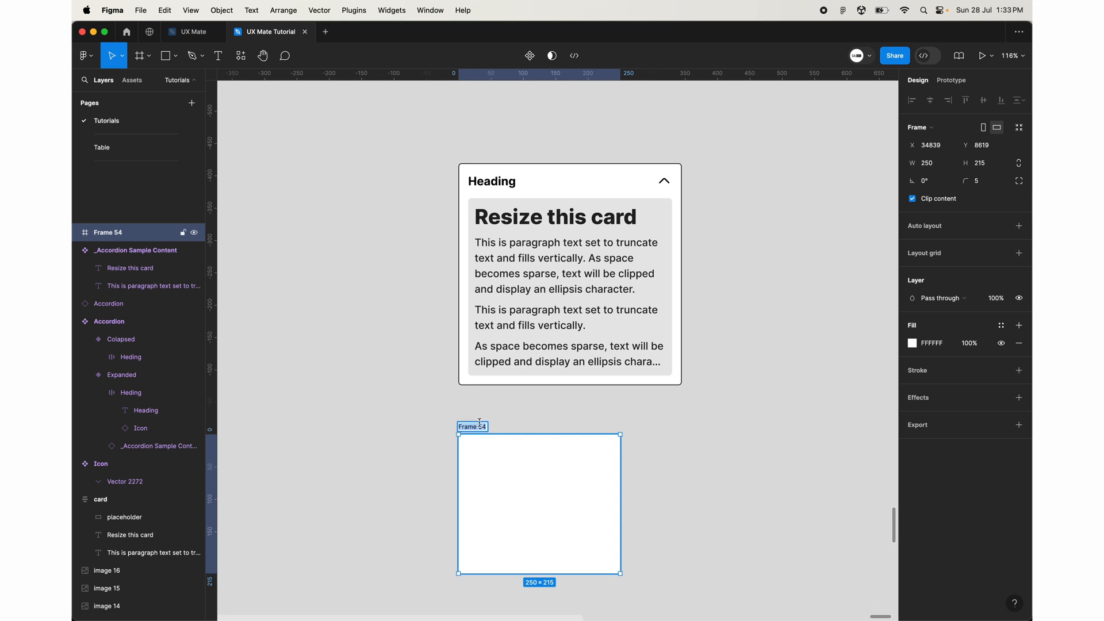
text(Confirm)
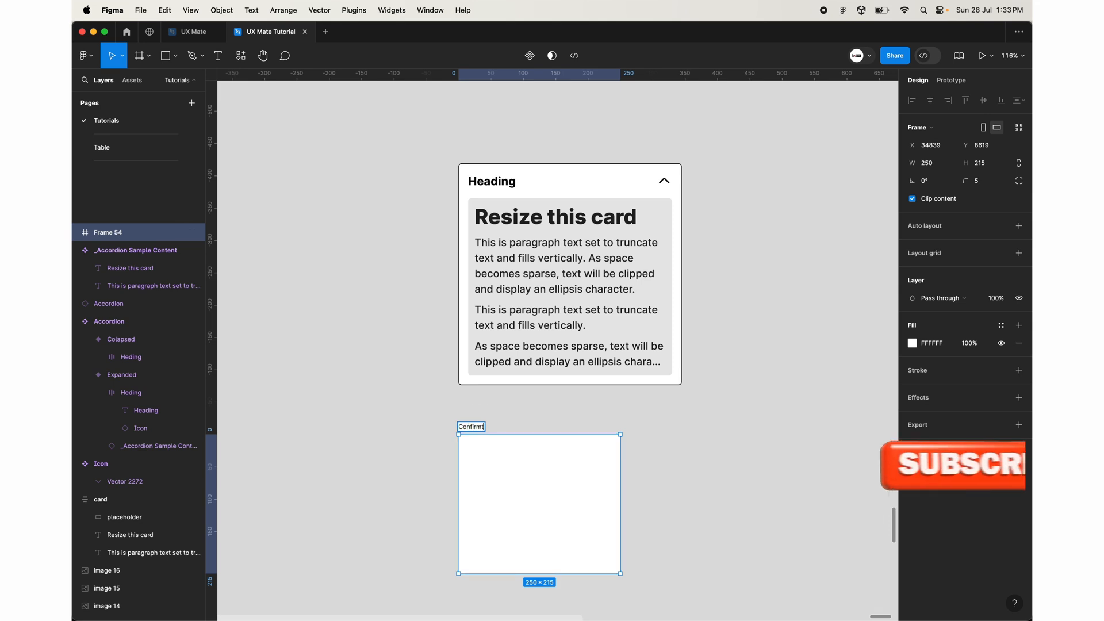
key(BackSpace)
key(BackSpace)
key(BackSpace)
key(BackSpace)
key(BackSpace)
key(BackSpace)
key(BackSpace)
key(BackSpace)
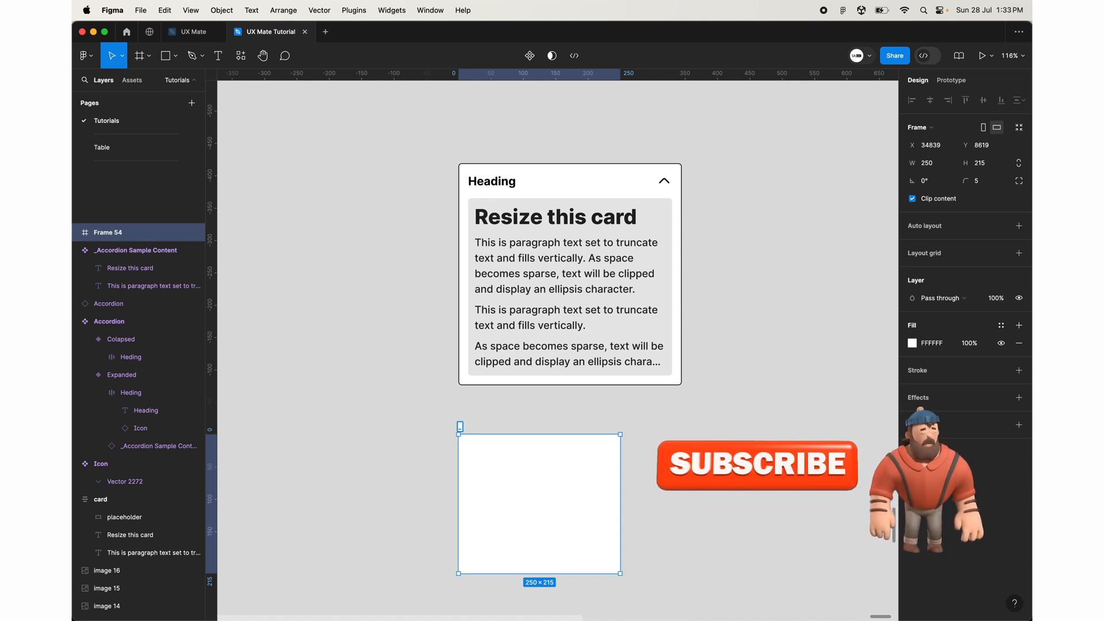
text(_Confirmatio)
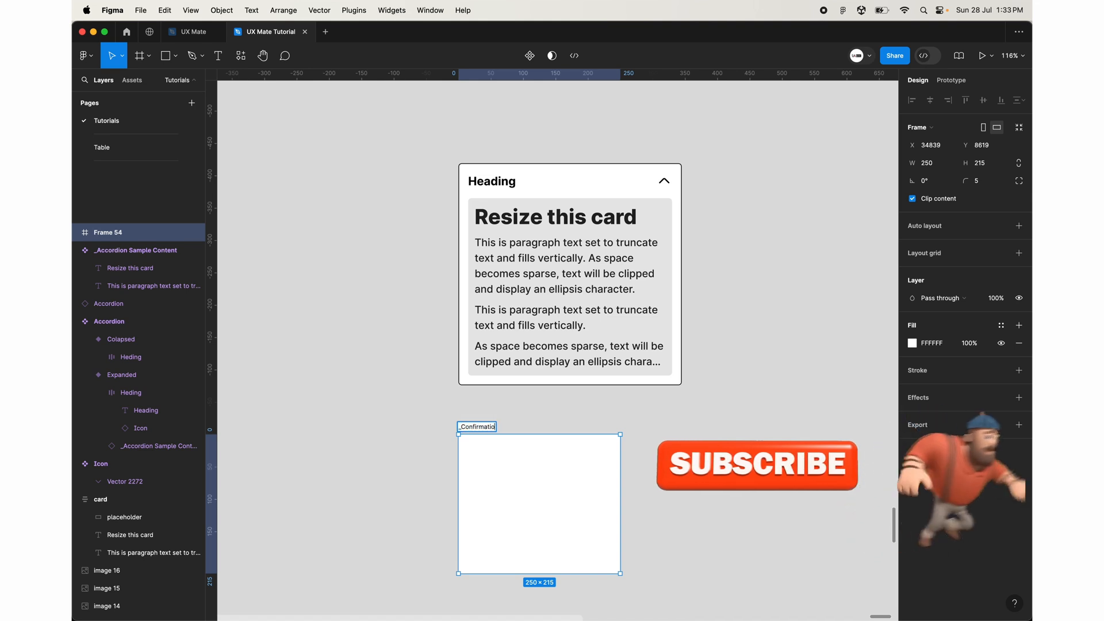
text(n Accordion)
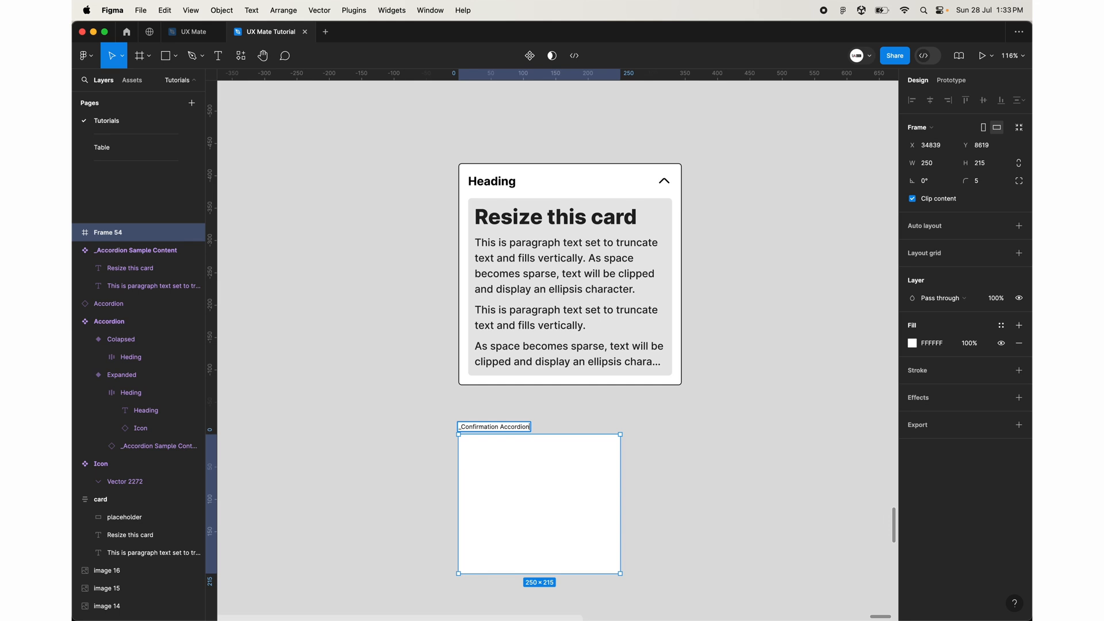
key(Return)
Step: Add auto layout to the _Confirmation Accordion frame and draw a rectangle about 215 × 103 inside it
scroll(623, 478, down, 2)
scroll(624, 478, right, 1)
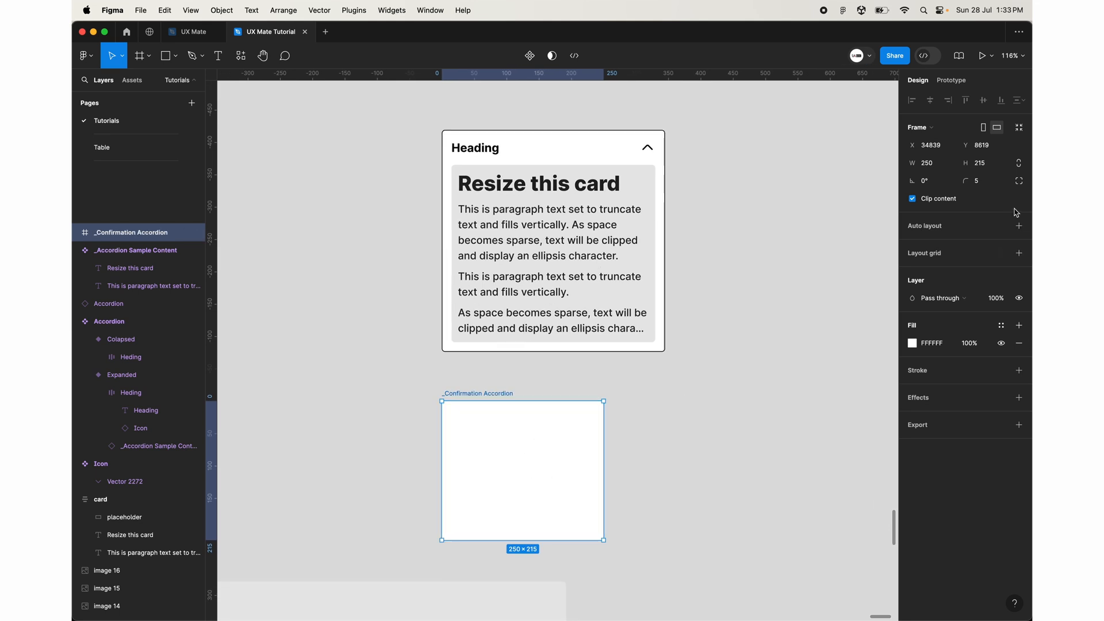
click(1019, 225)
scroll(474, 481, up, 3)
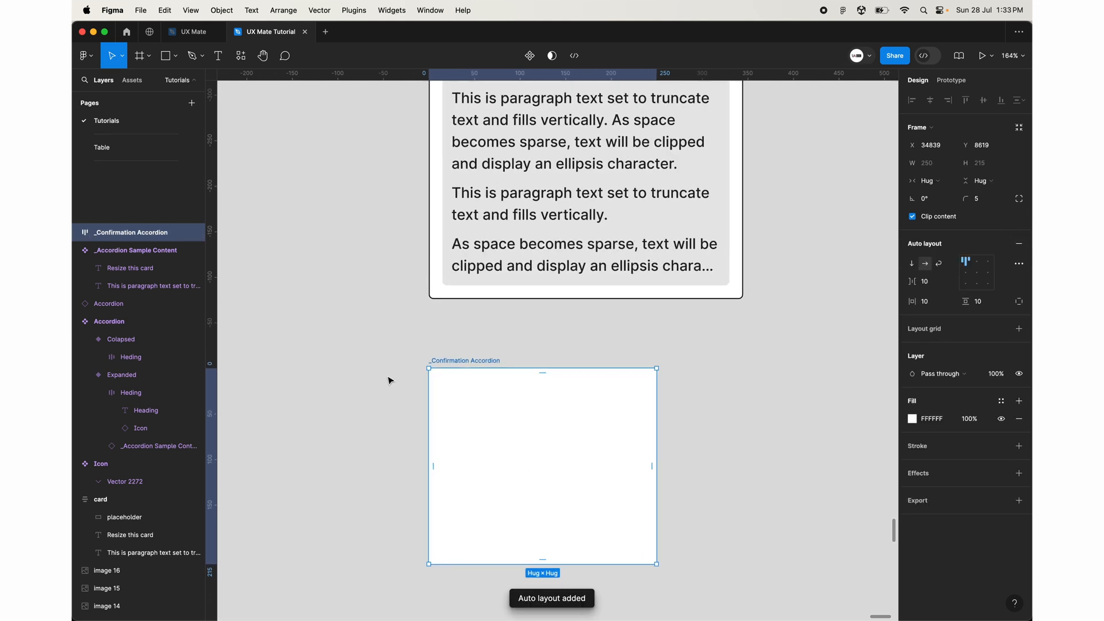
key(r)
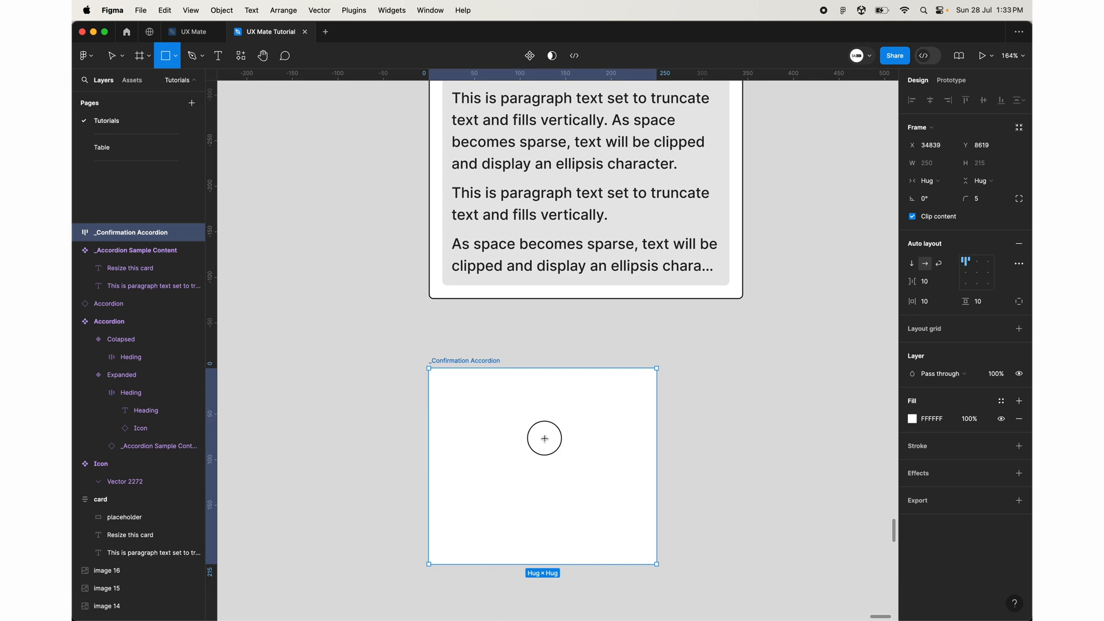
mouse_move(542, 436)
mouse_down()
mouse_move(636, 456)
mouse_move(635, 473)
mouse_up()
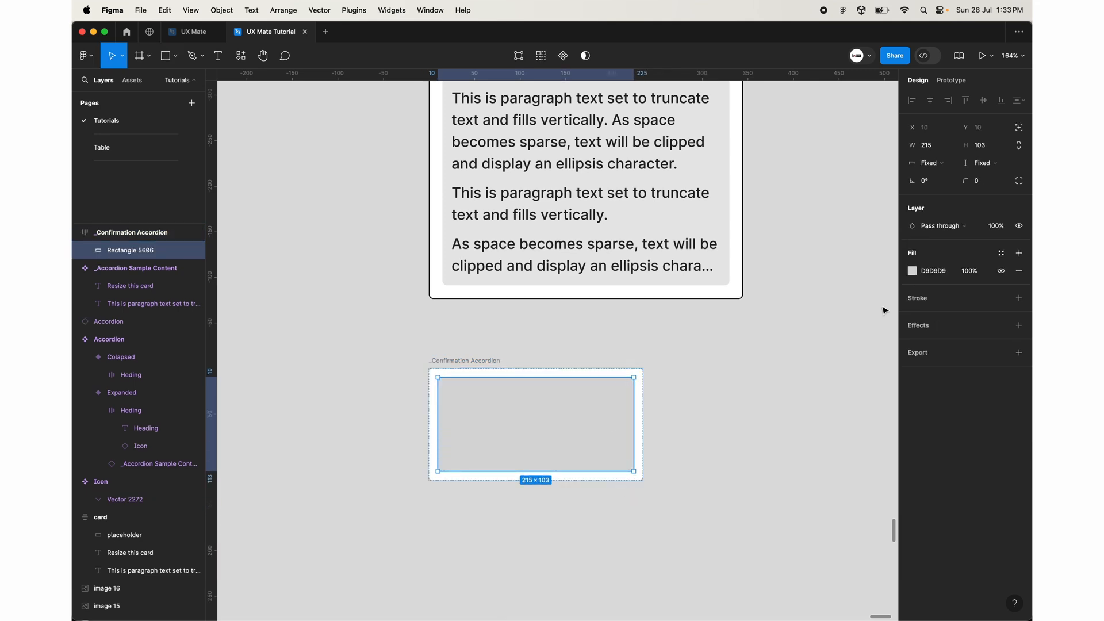
Step: Fill the rectangle with colour 1E6B83 and set the _Confirmation Accordion frame's auto layout direction to vertical
click(912, 270)
drag(814, 361, 824, 301)
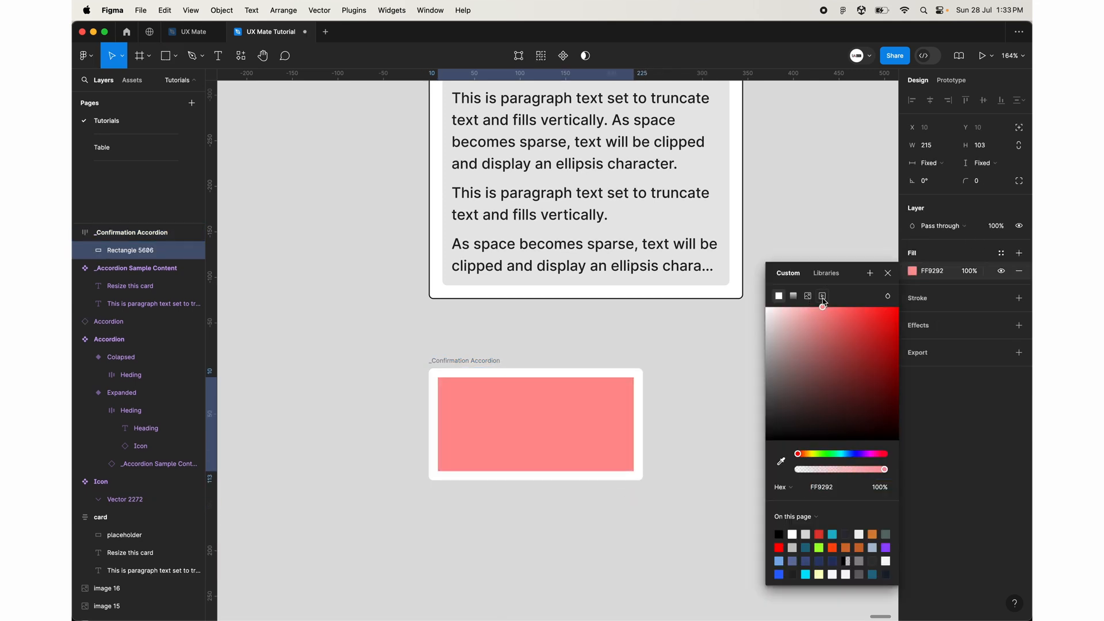
click(805, 545)
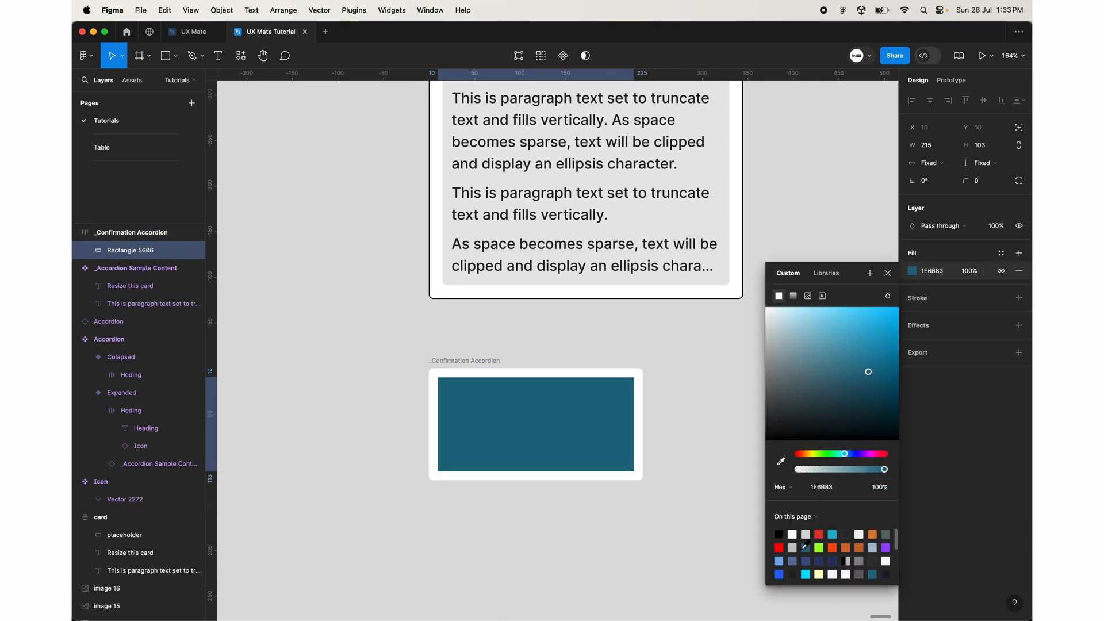
click(489, 362)
click(912, 267)
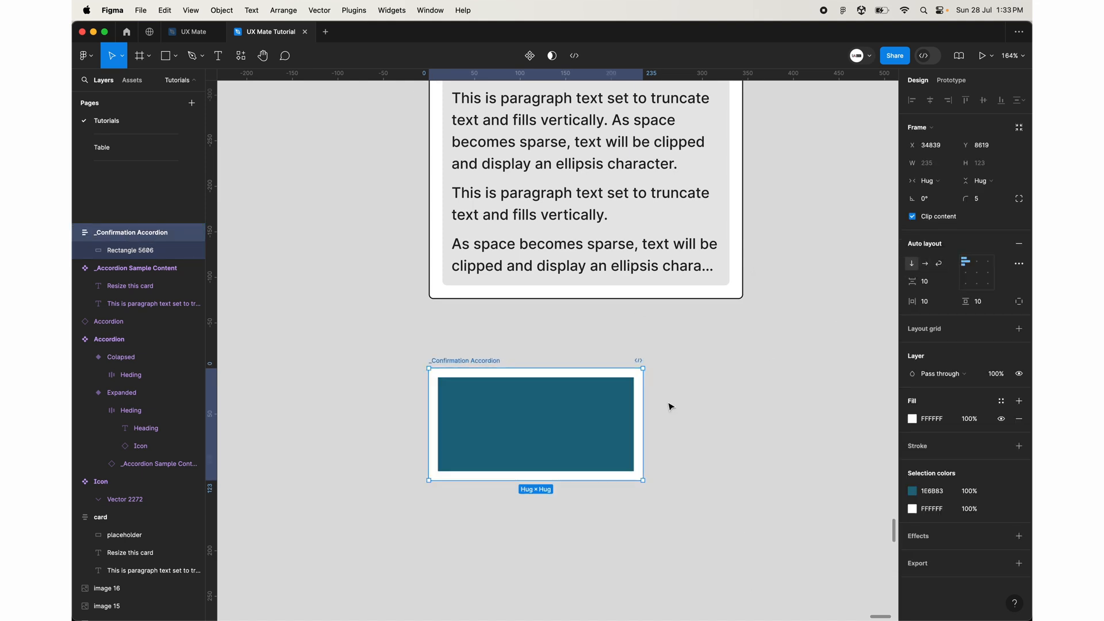
Step: Duplicate the teal rectangle inside the _Confirmation Accordion frame and fill the copy with colour 425385
click(548, 442)
key(super+d)
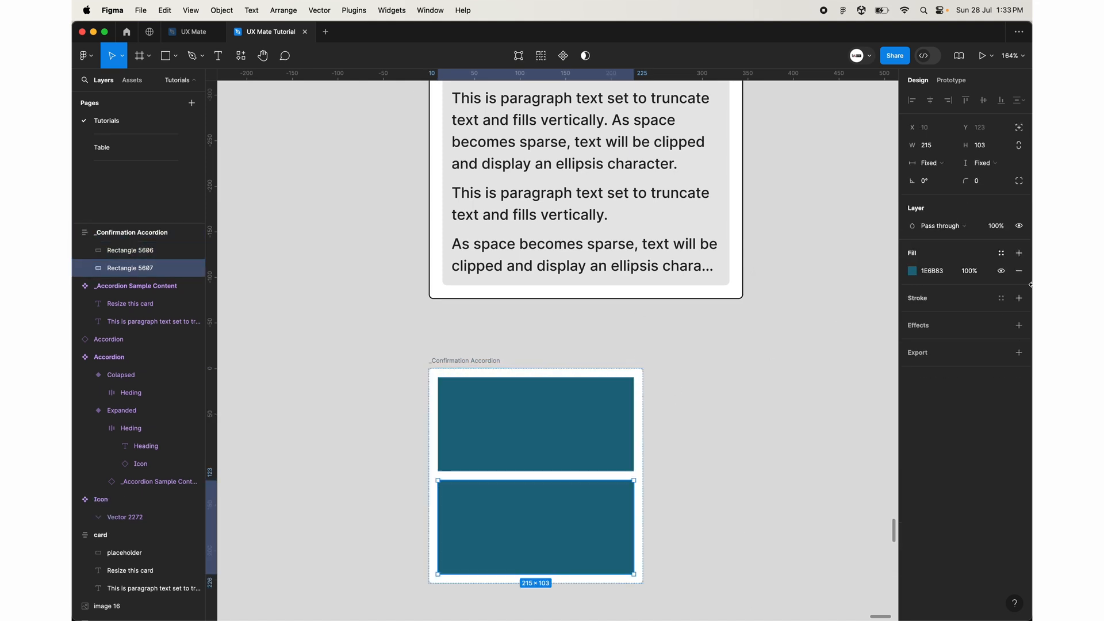
click(912, 271)
drag(858, 455, 875, 455)
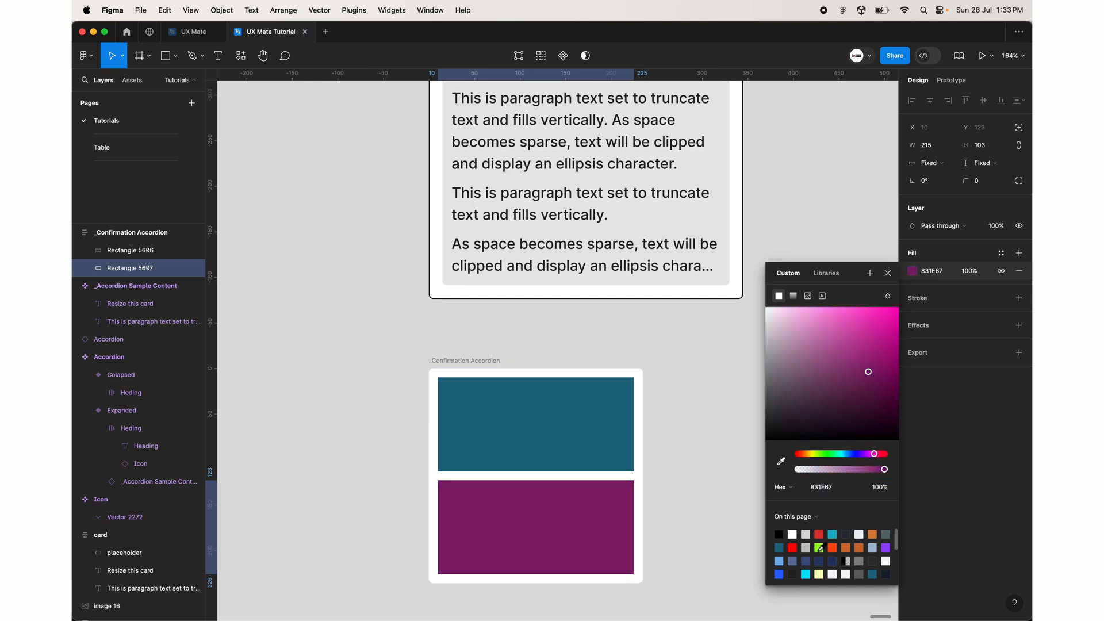
click(820, 548)
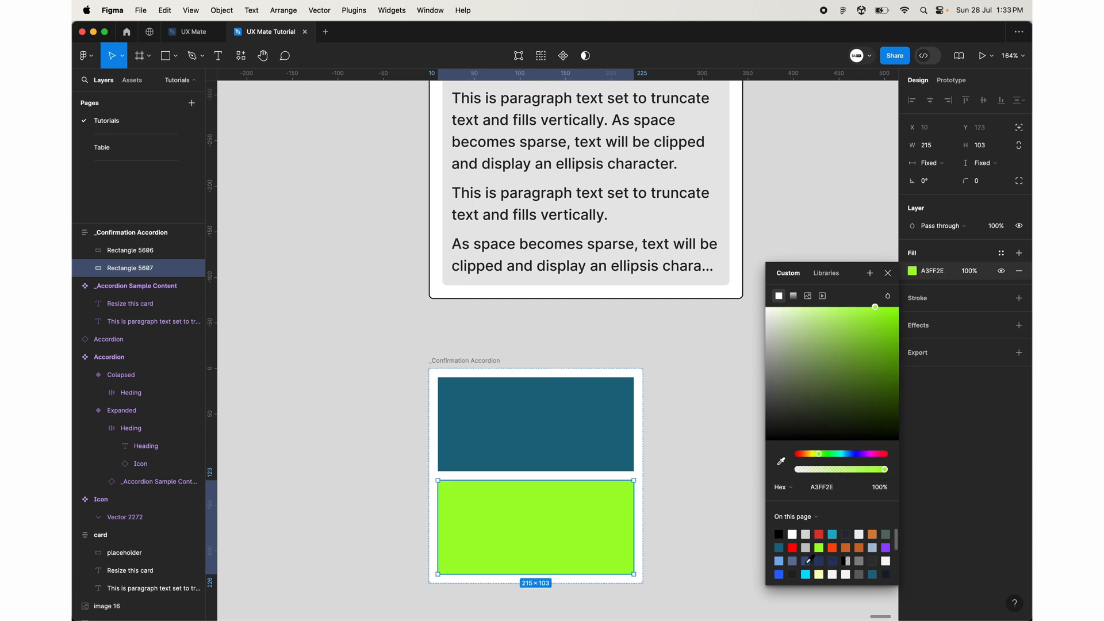
click(811, 561)
click(670, 441)
Step: Turn the _Confirmation Accordion frame into a component
scroll(670, 441, down, 2)
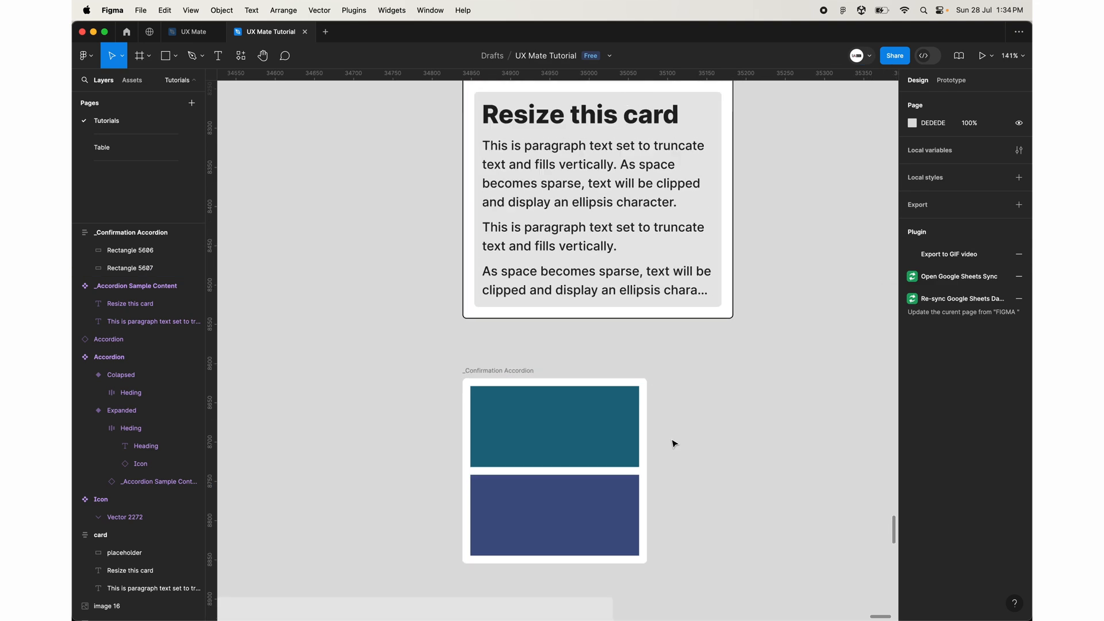
scroll(674, 443, right, 1)
scroll(671, 444, down, 3)
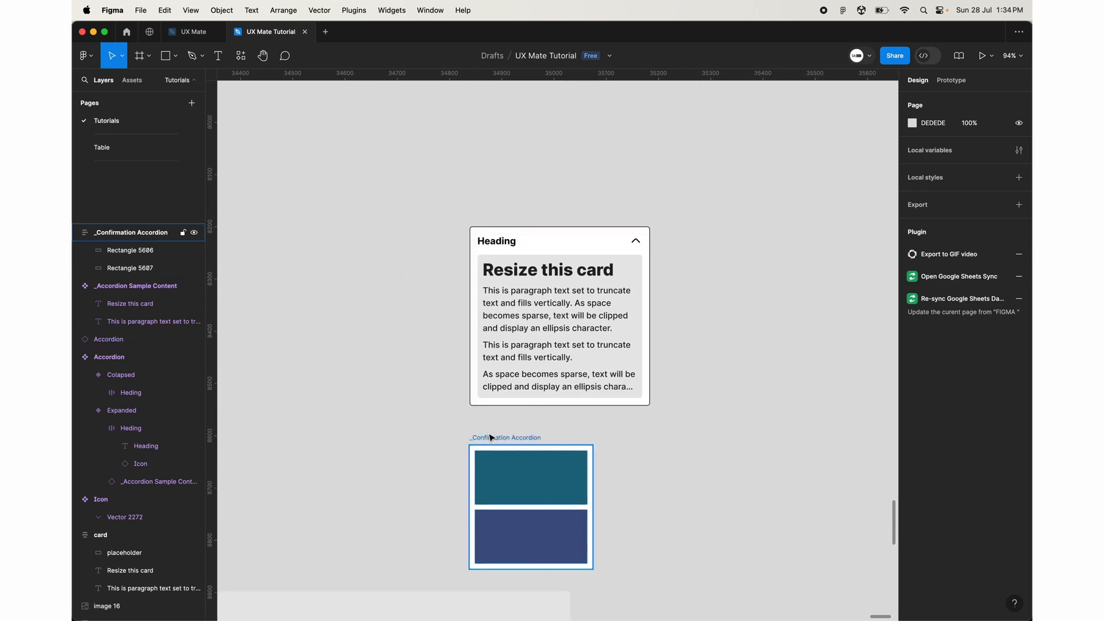
click(518, 436)
scroll(517, 436, up, 2)
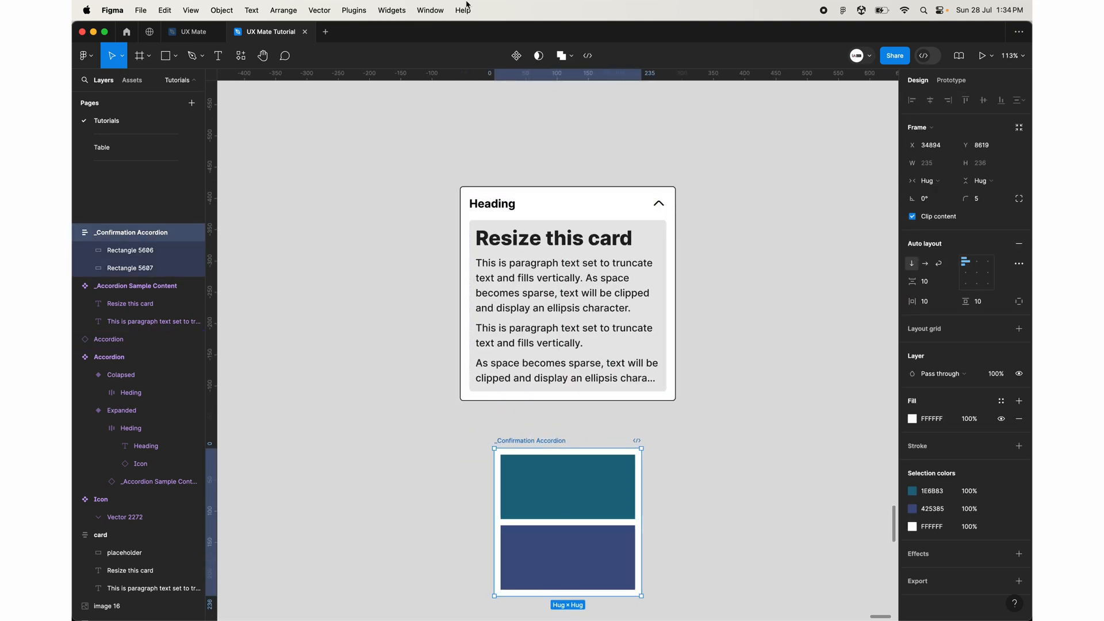
click(516, 56)
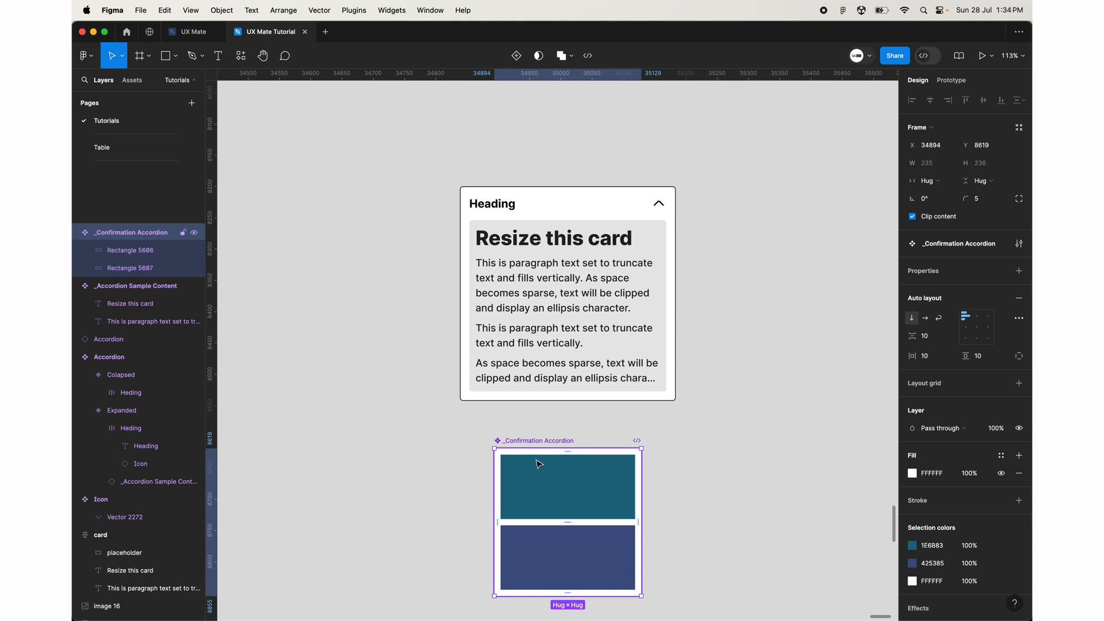
Step: Swap the nested _Accordion Sample Content in the expanded accordion instance for the _Confirmation Accordion component
double_click(541, 308)
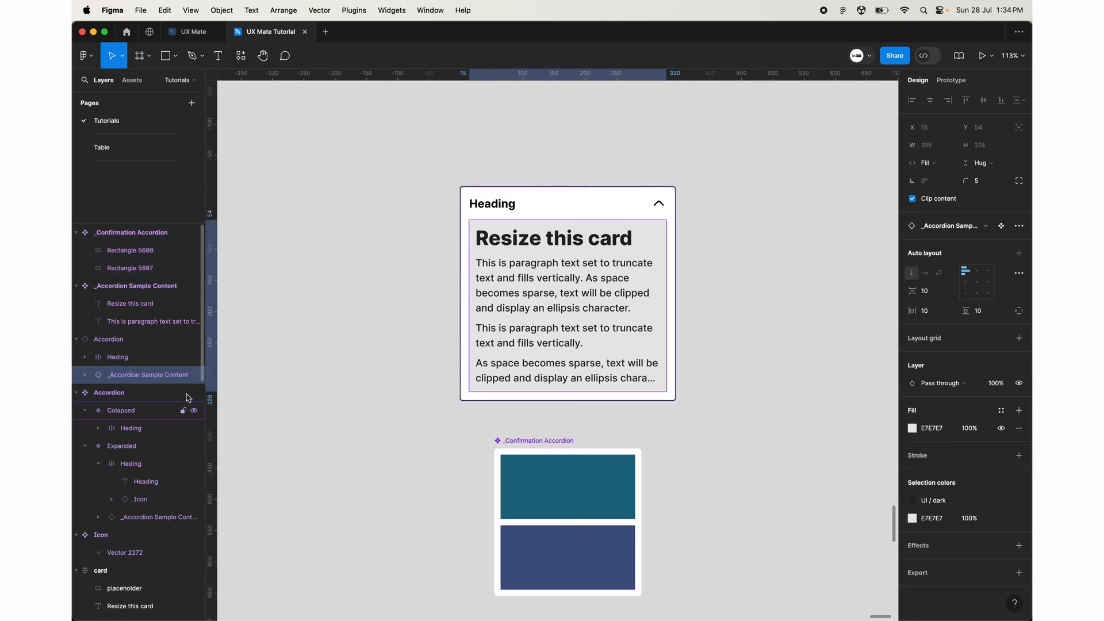
click(986, 227)
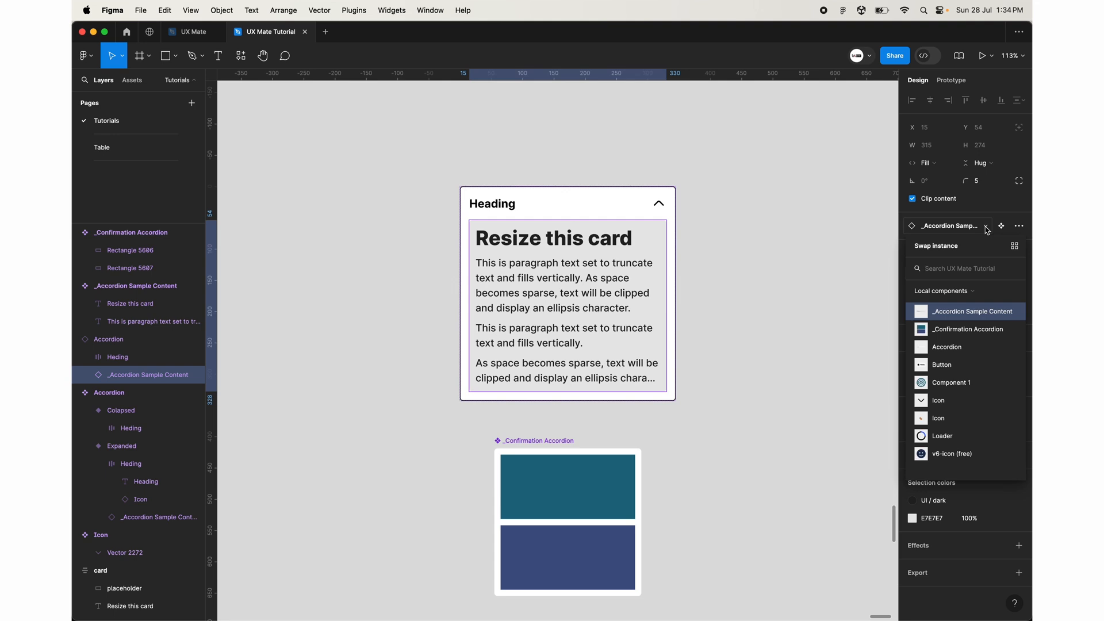
click(959, 334)
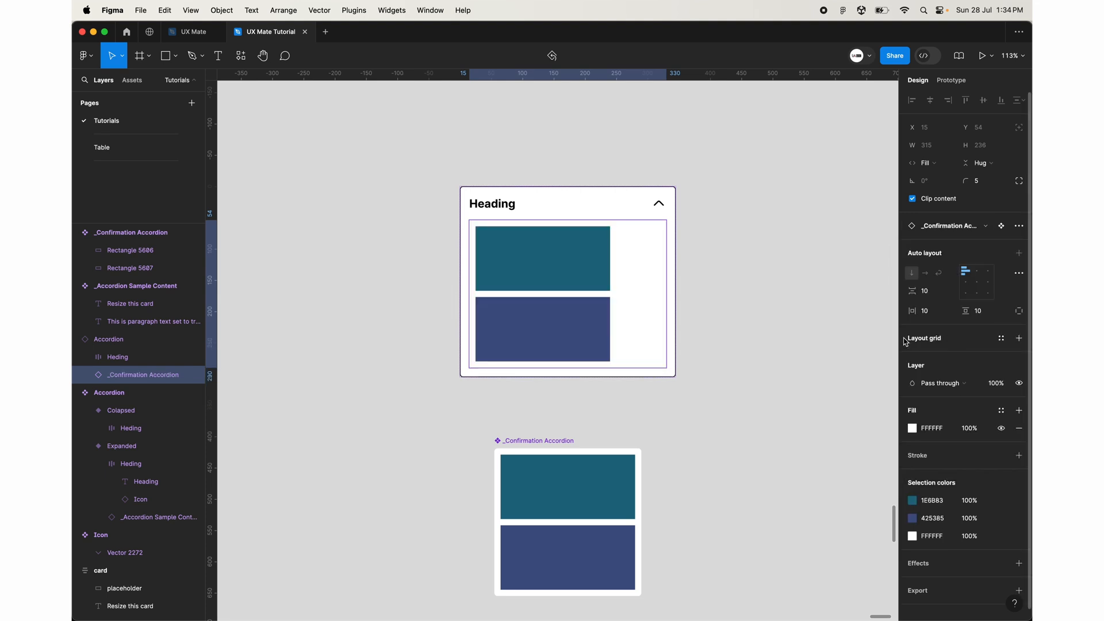
Step: Set the width of both rectangles in the _Confirmation Accordion main component to Fill container
click(550, 282)
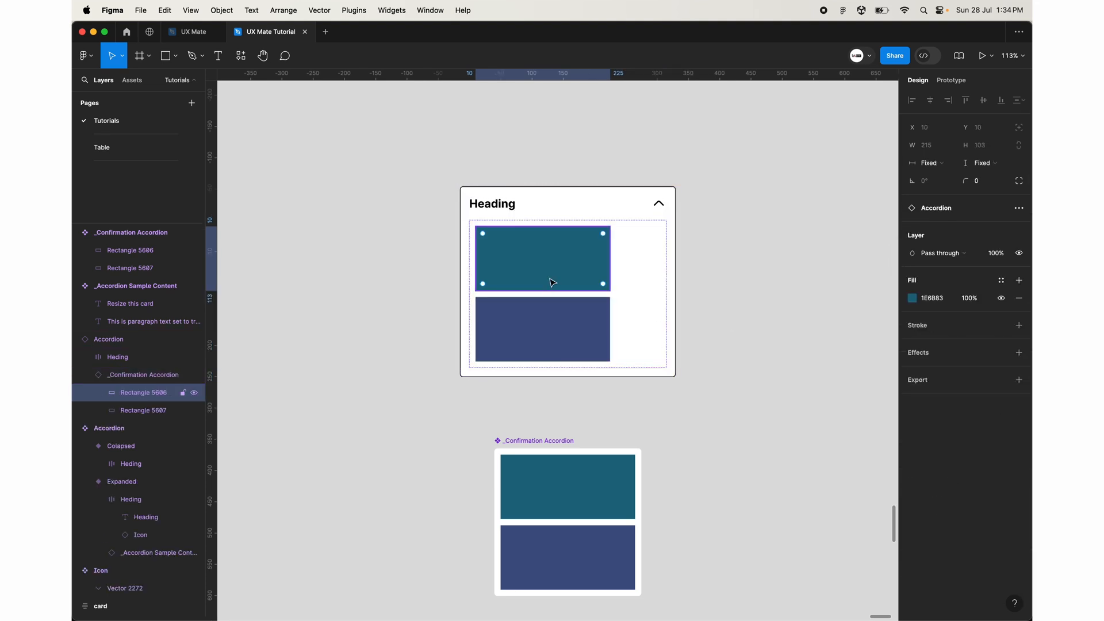
click(558, 480)
shift+click(563, 560)
click(928, 163)
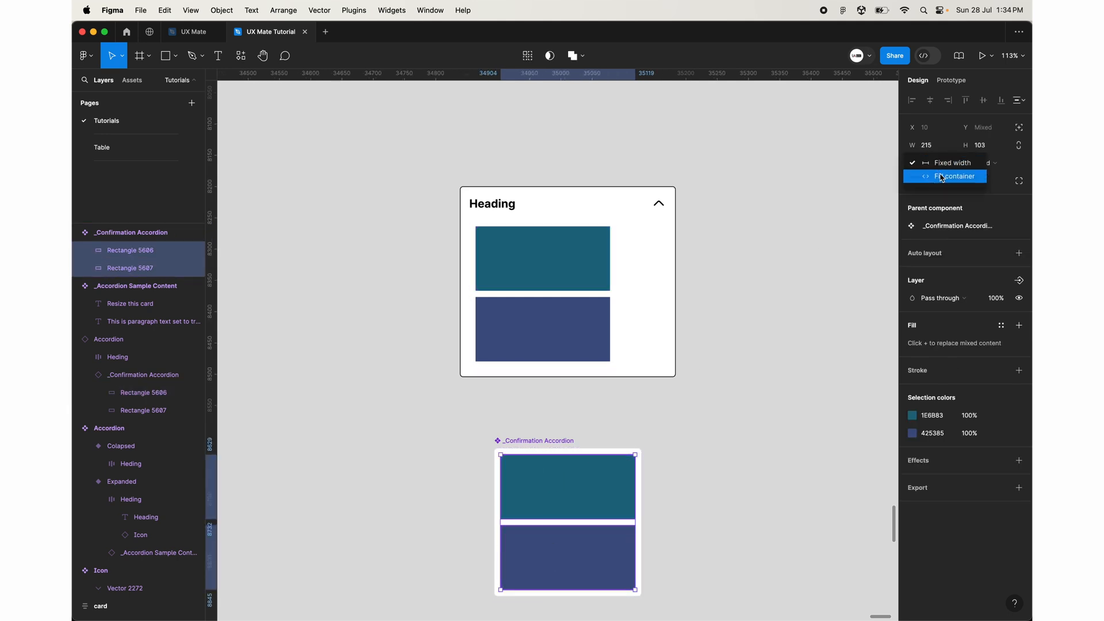
click(942, 178)
click(774, 389)
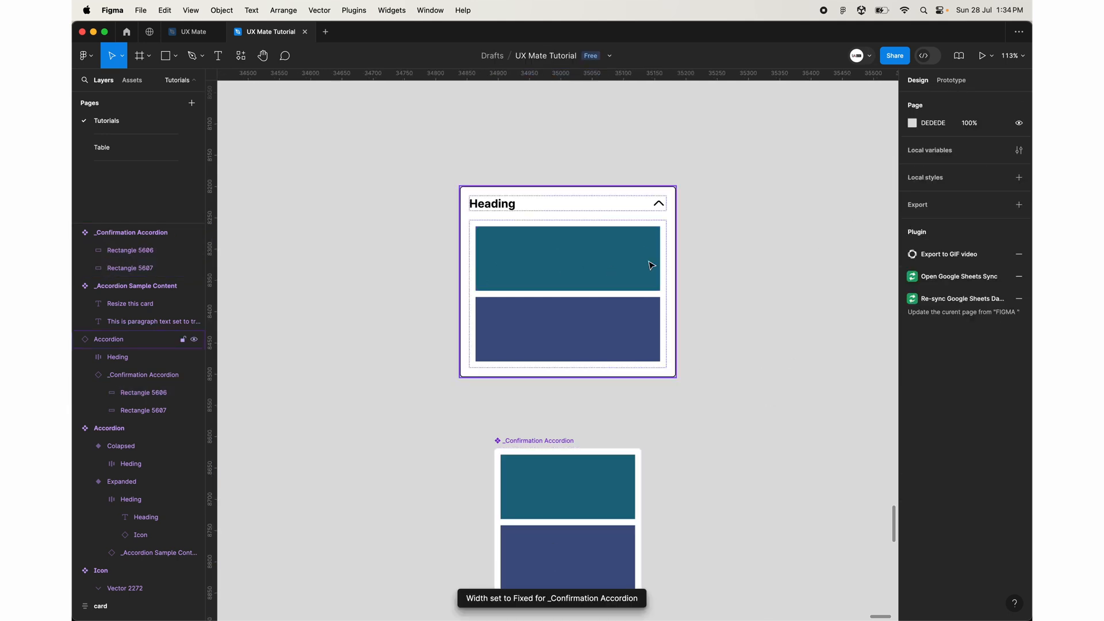
Step: Switch the accordion instance's Property 1 to Colapsed
click(617, 201)
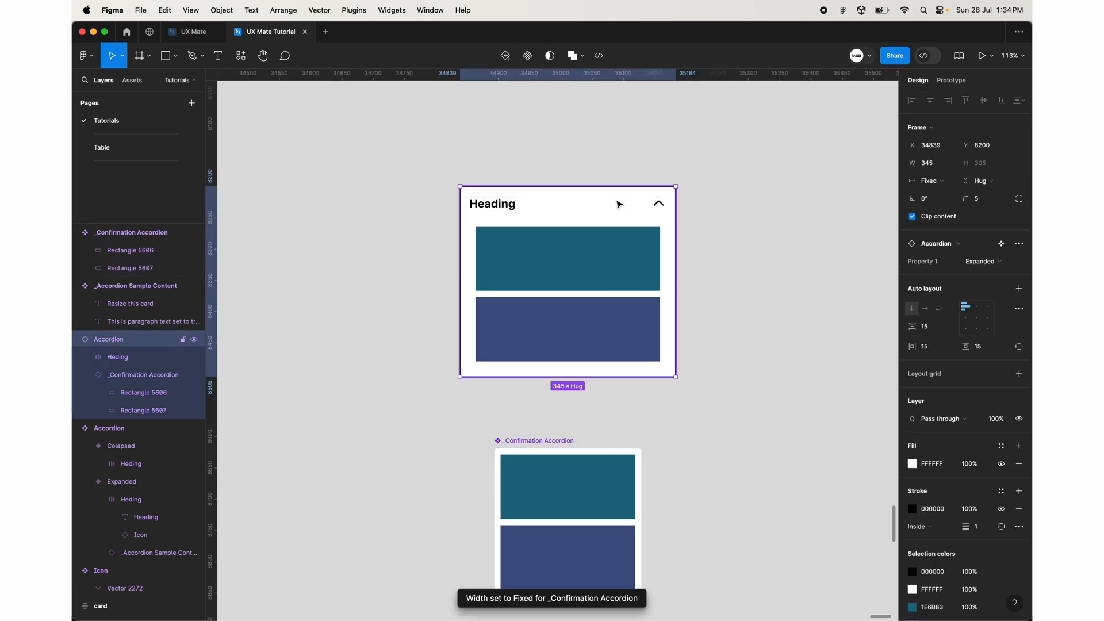
click(984, 262)
click(954, 248)
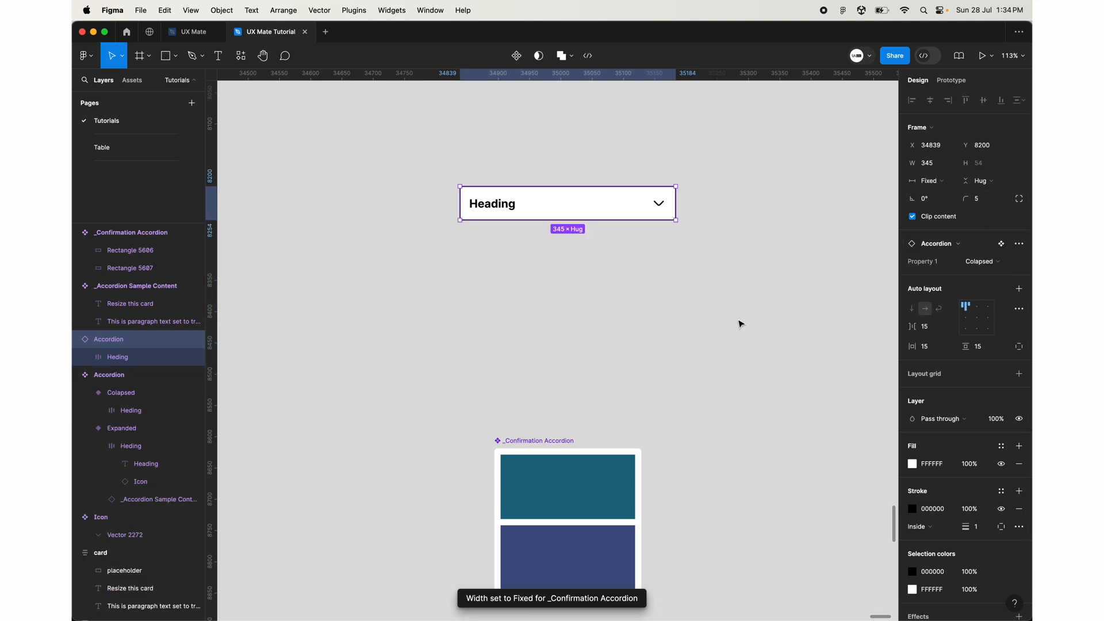
Step: Add a prototype connection from the Colapsed variant to the Expanded variant in the Accordion component set
scroll(741, 324, down, 5)
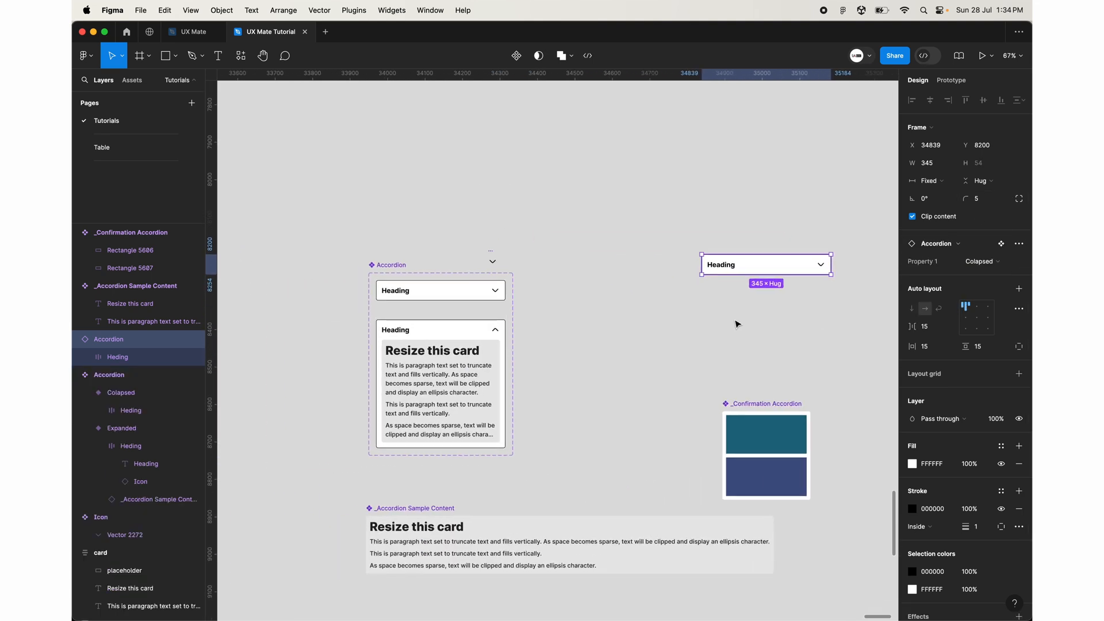
scroll(391, 414, up, 5)
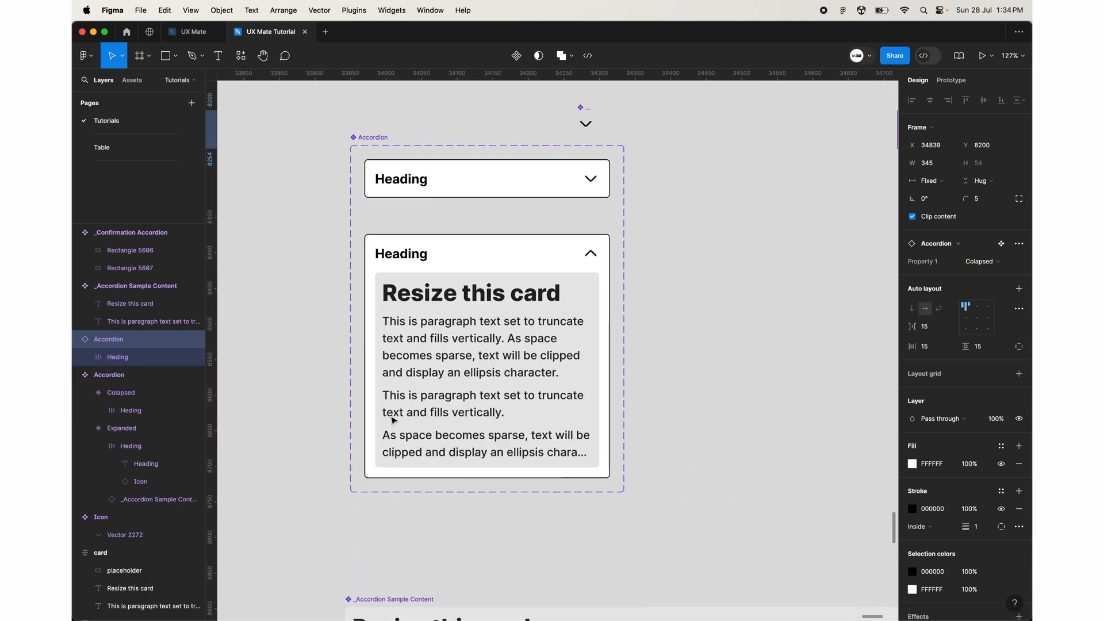
click(554, 183)
click(951, 80)
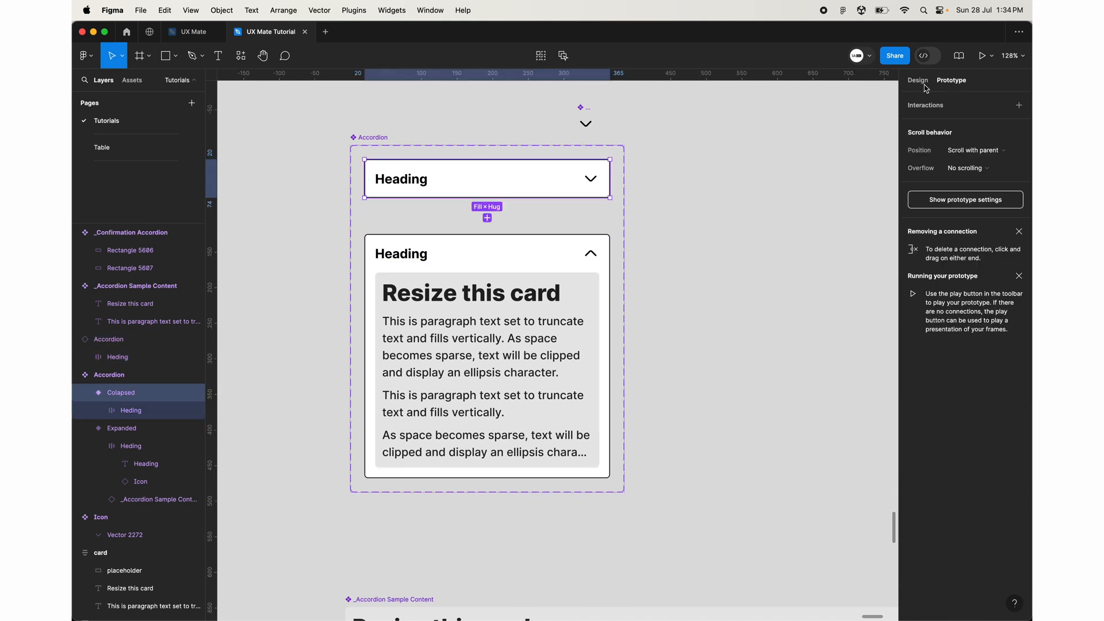
scroll(466, 208, up, 3)
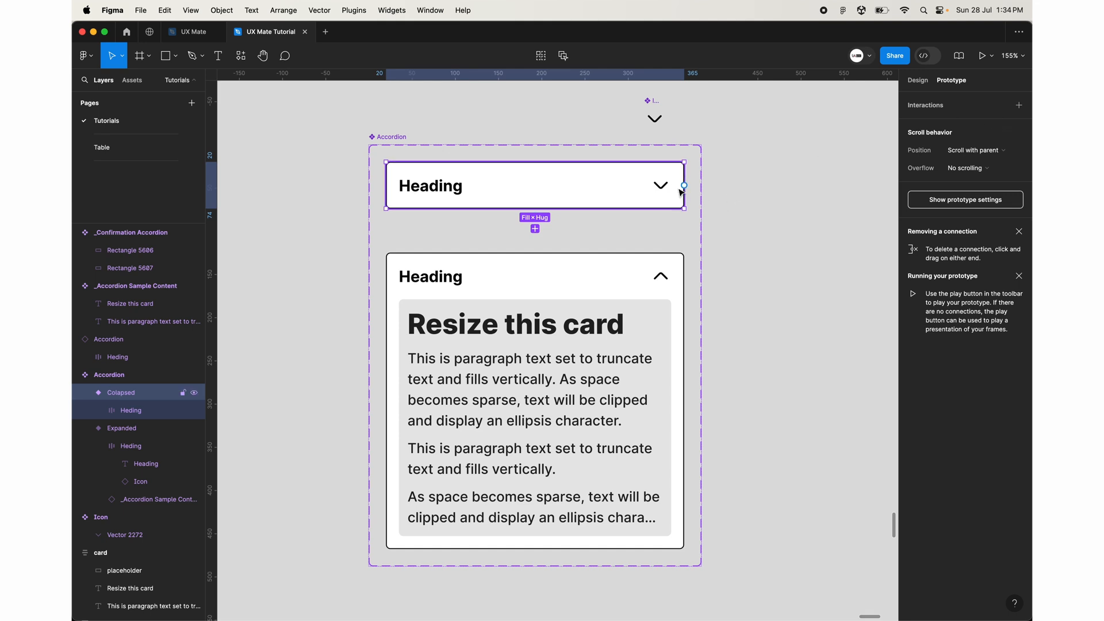
drag(685, 185, 633, 256)
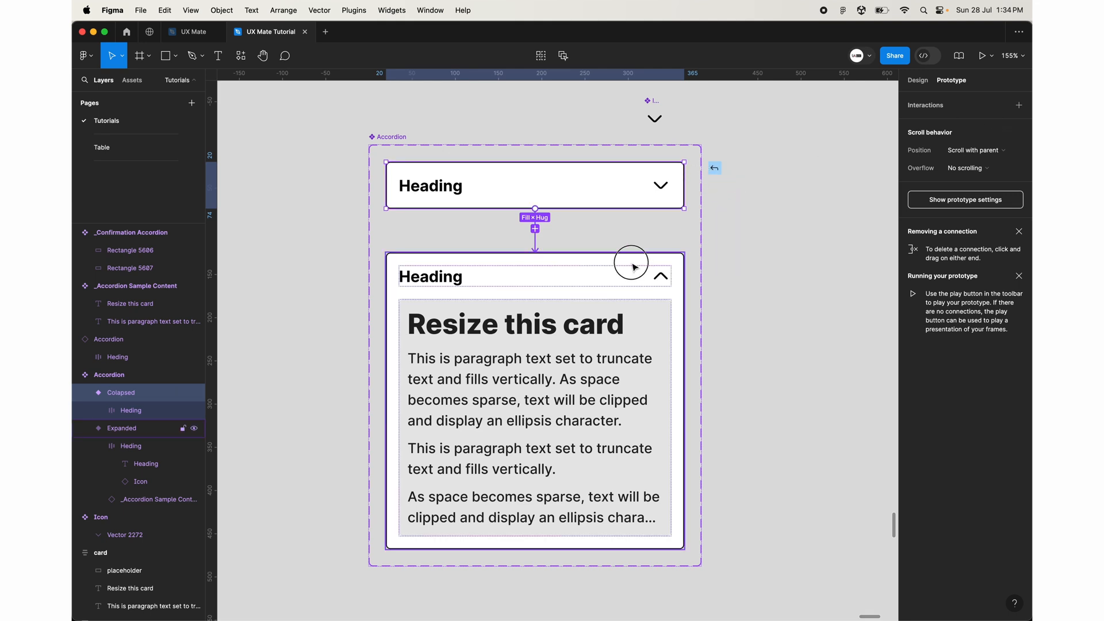
Step: Connect the Expanded variant's heading row back to the Colapsed variant with an instant on-click Change to interaction
click(673, 278)
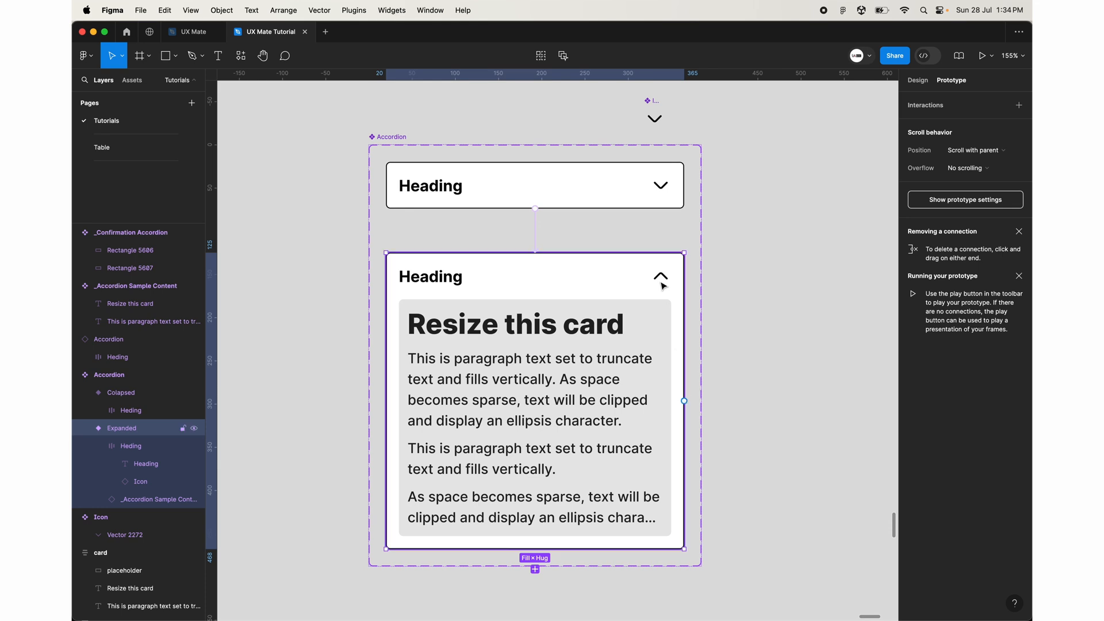
click(661, 280)
drag(671, 276, 660, 186)
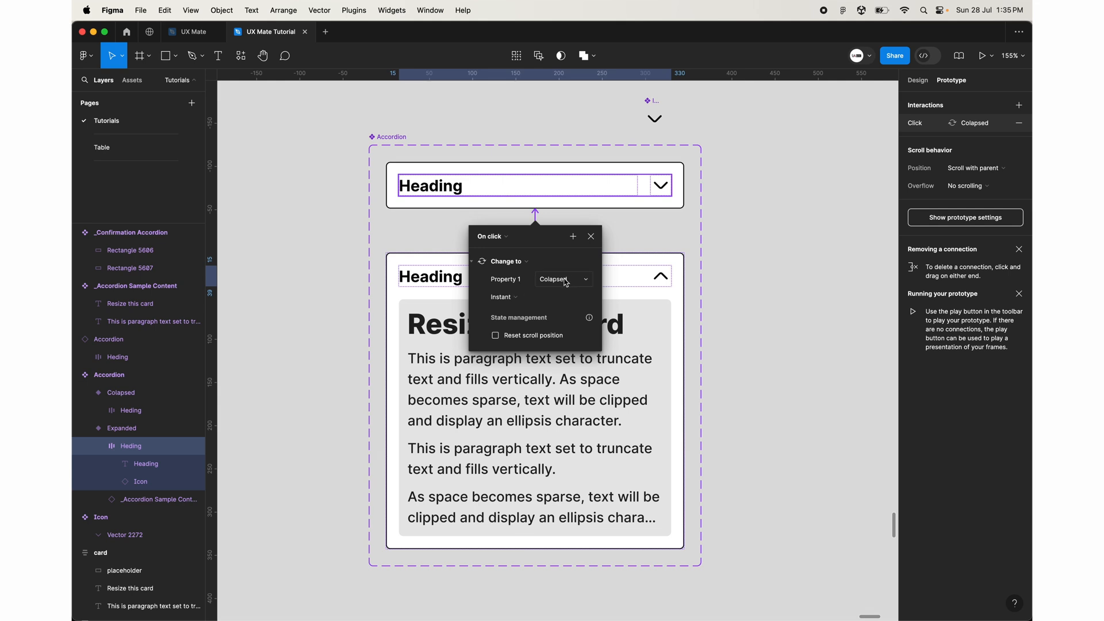
click(769, 318)
Step: Rename the Accordion component set's variant property as State
click(391, 137)
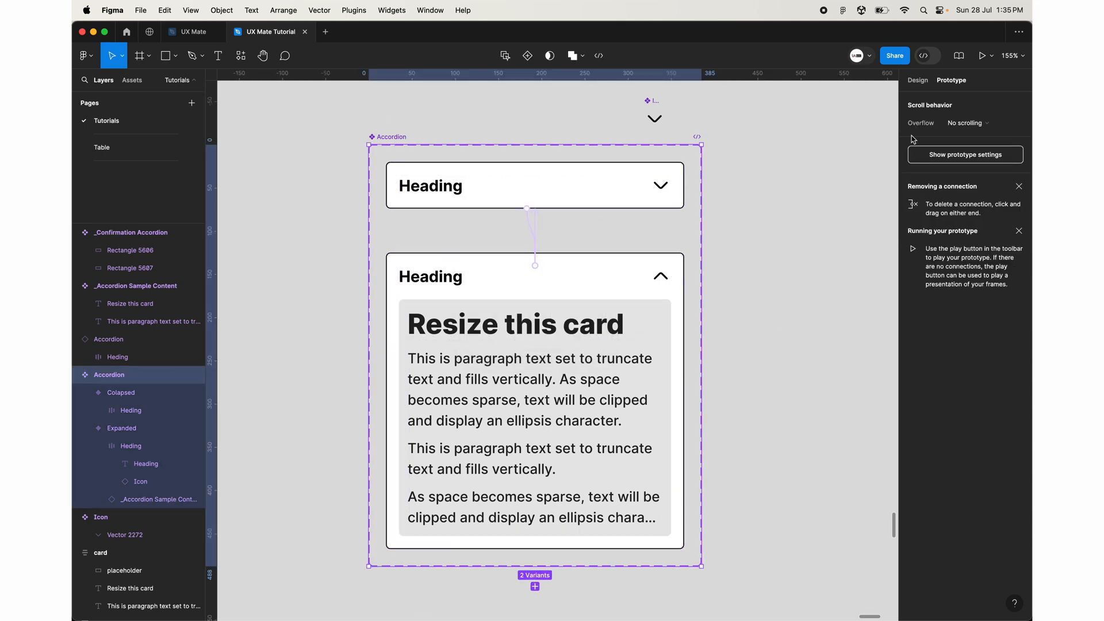
click(918, 82)
double_click(938, 275)
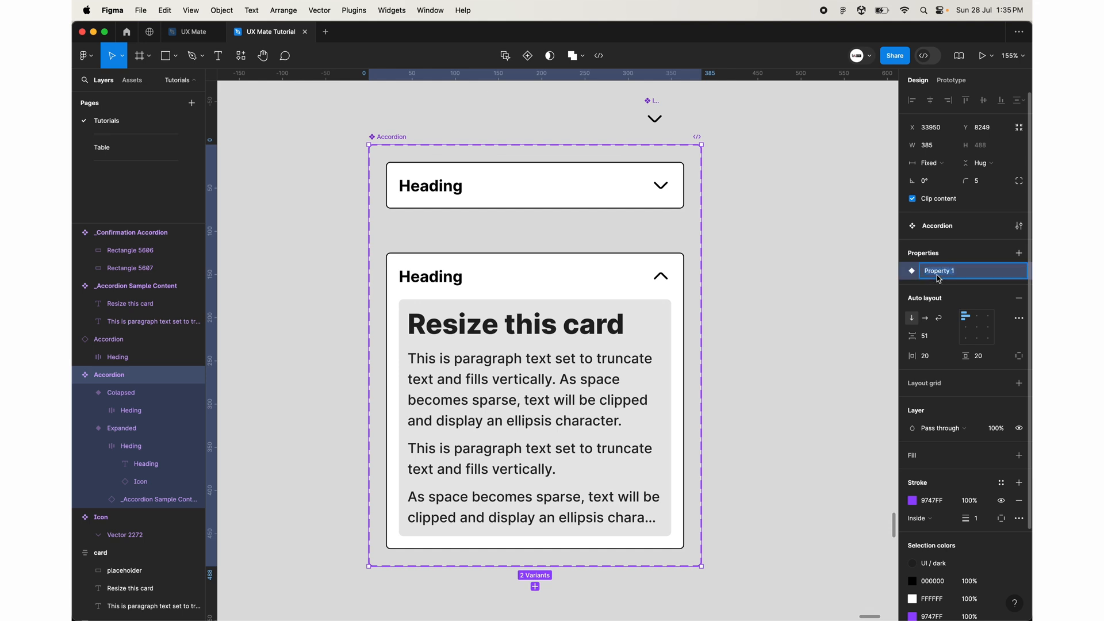
text(State)
key(Return)
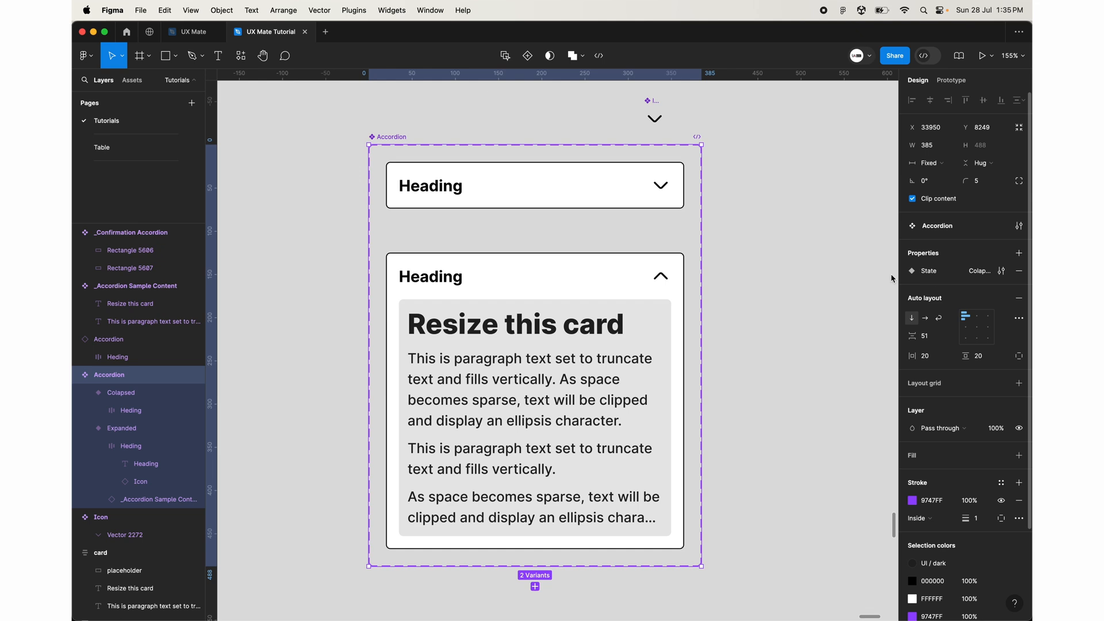
Step: Draw a frame about 486 × 430 around the collapsed accordion instance
scroll(617, 326, down, 5)
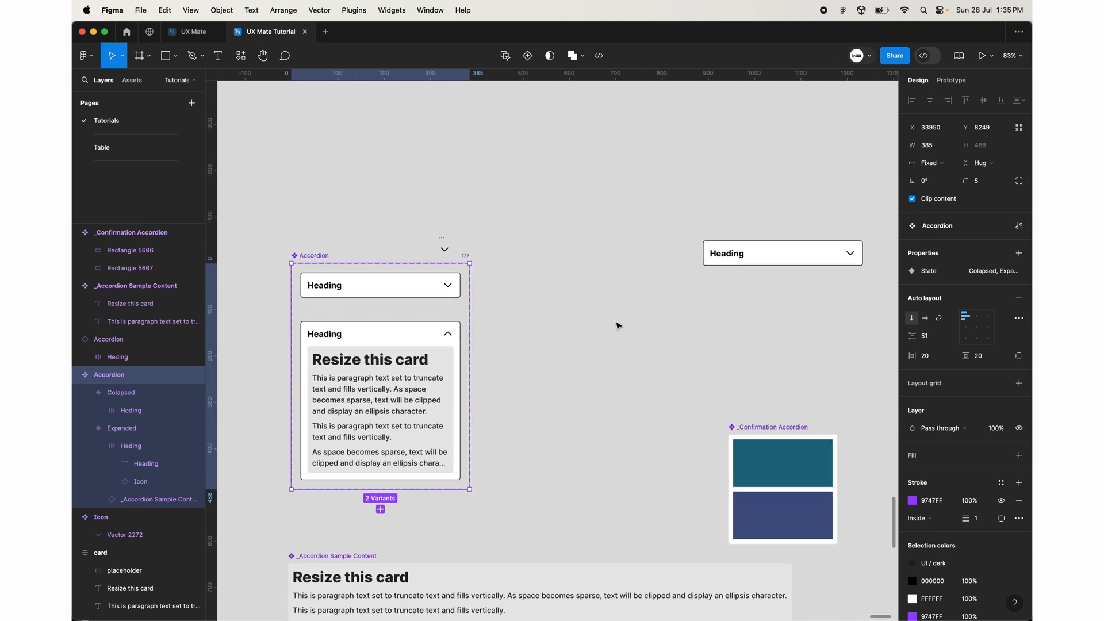
click(733, 280)
scroll(733, 280, up, 5)
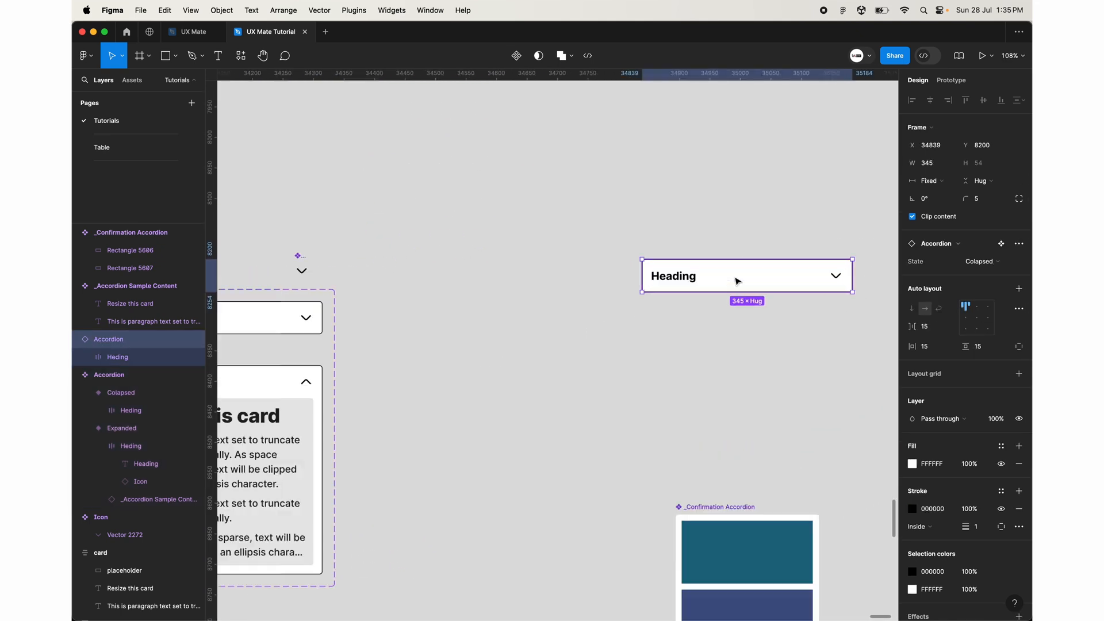
click(617, 393)
scroll(617, 393, right, 5)
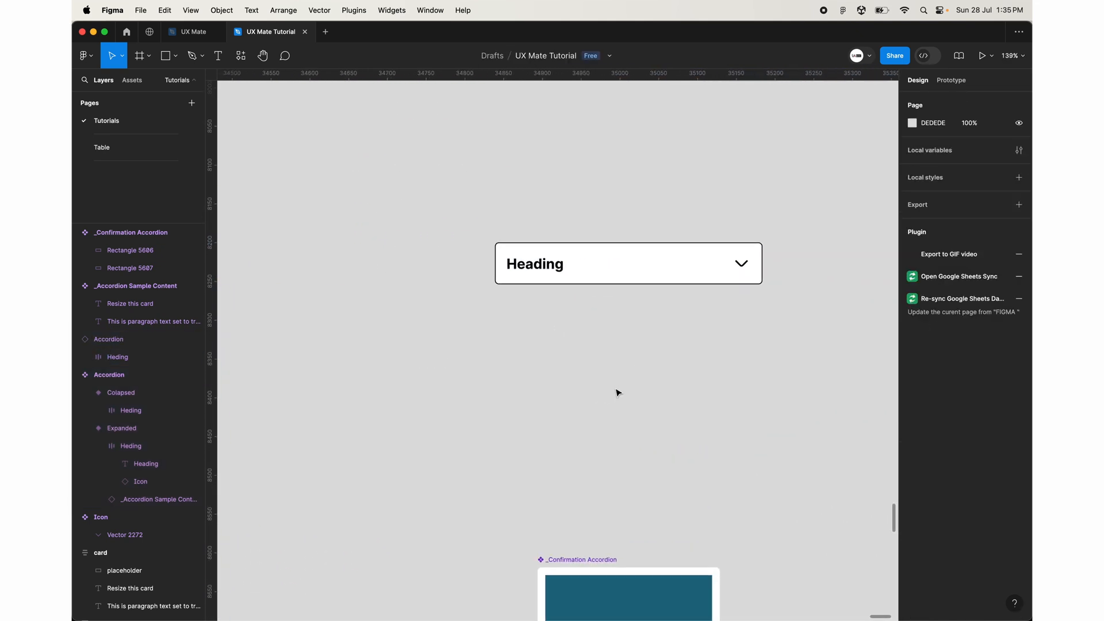
click(141, 58)
drag(424, 133, 799, 465)
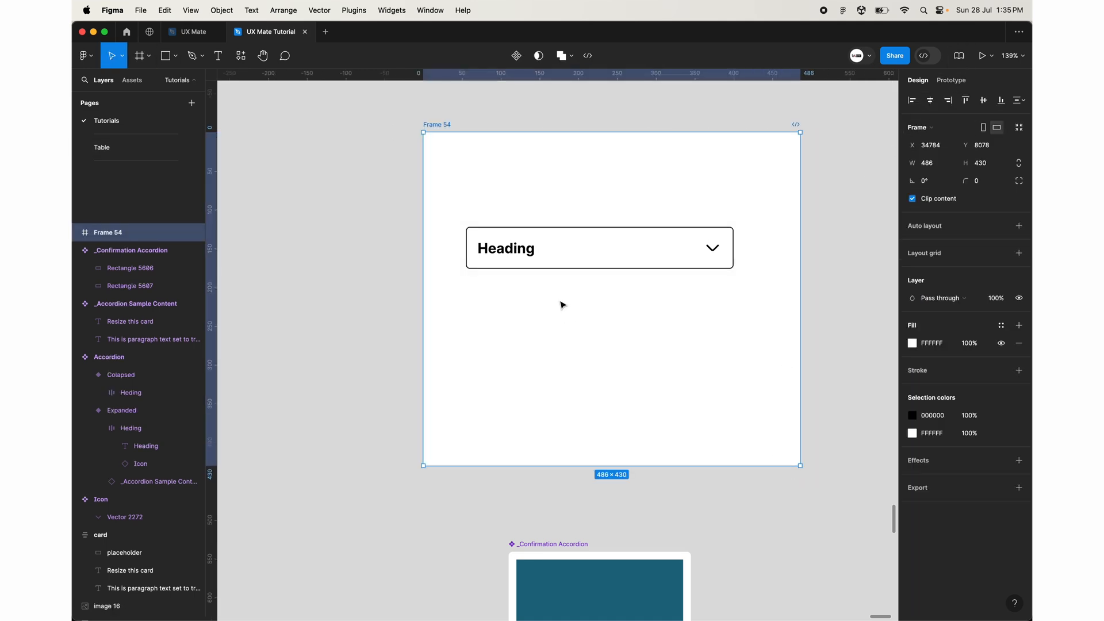
Step: Open the prototype preview of the frame containing the accordion and enlarge the preview window
click(572, 253)
click(992, 60)
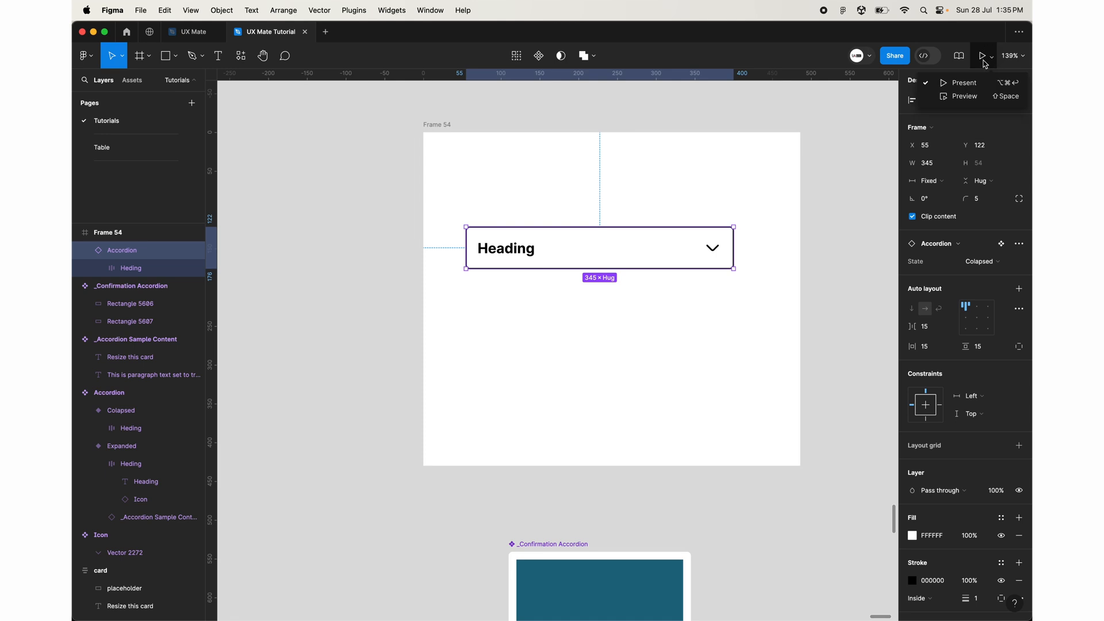
click(977, 98)
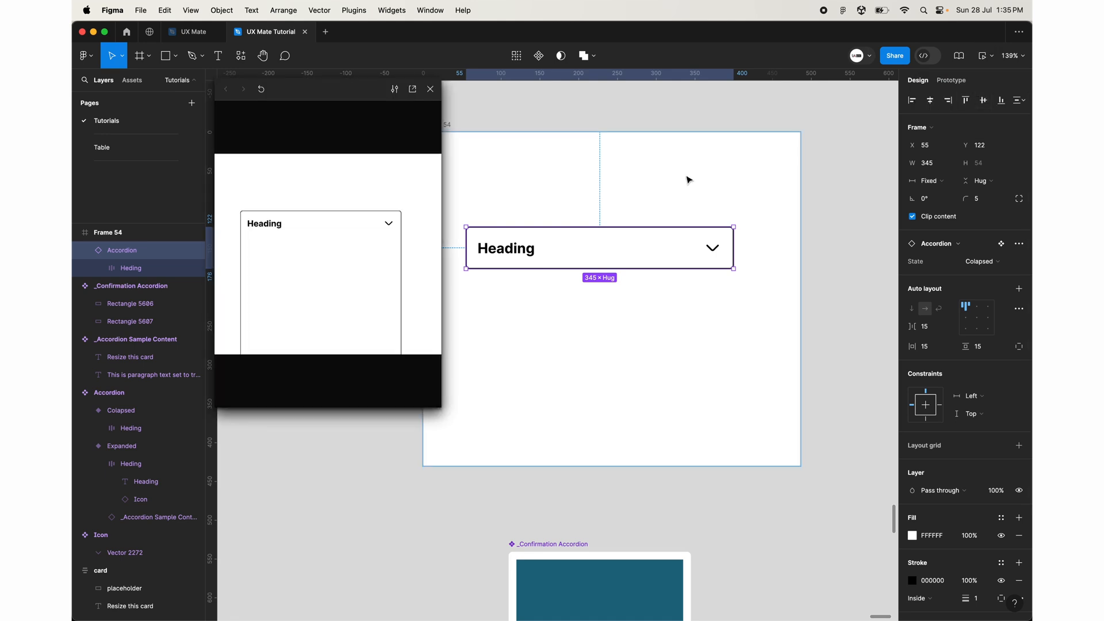
drag(443, 398, 598, 479)
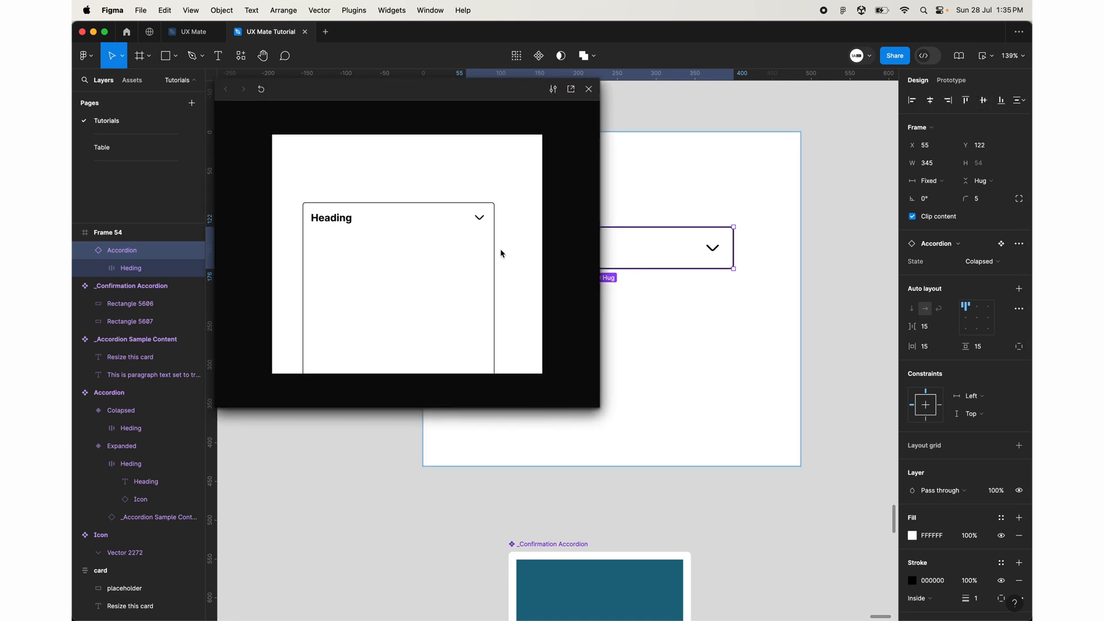
Step: Test the accordion in the preview by expanding and collapsing it repeatedly with its chevron
click(479, 221)
click(479, 221)
click(479, 221)
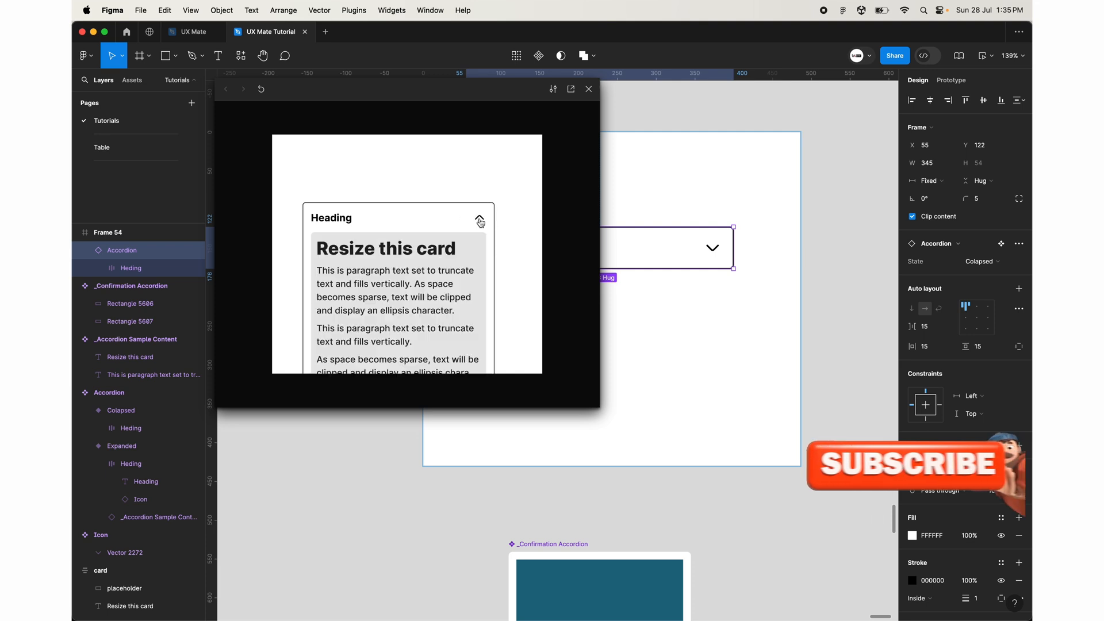
click(479, 221)
click(479, 221)
click(479, 221)
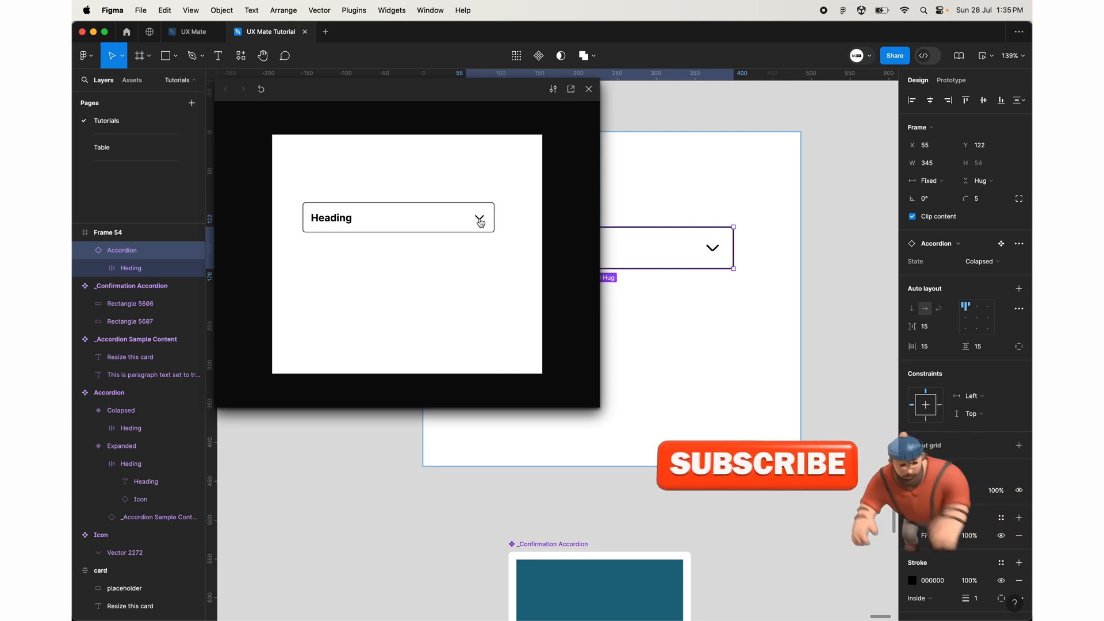
click(480, 221)
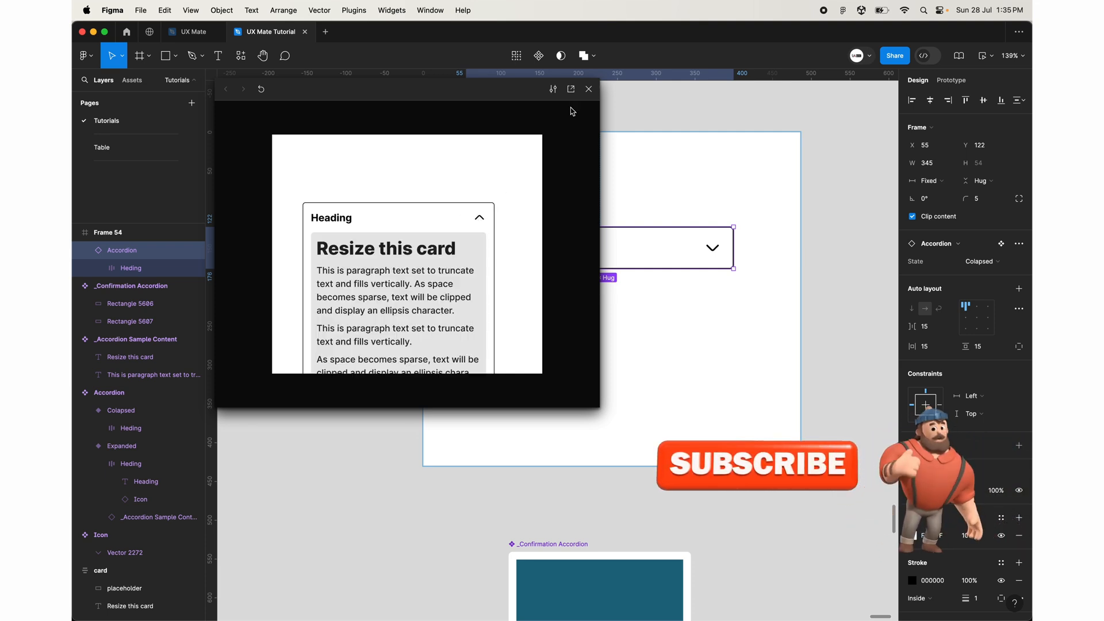
Step: Close the preview and add a flow starting point to the frame containing the accordion
click(588, 88)
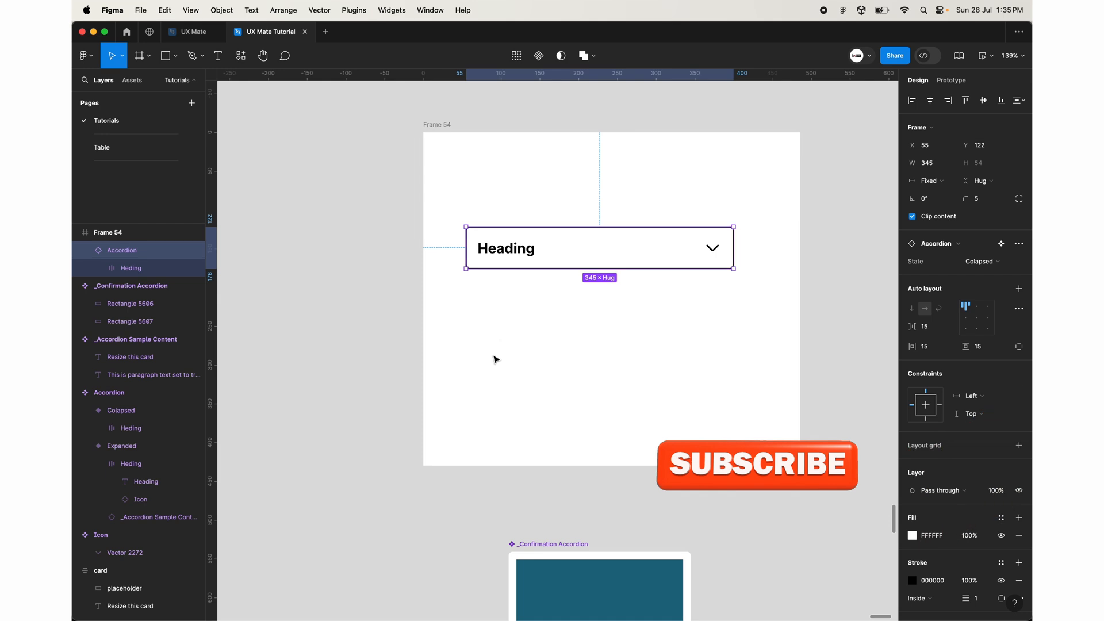
scroll(495, 360, down, 5)
scroll(495, 359, right, 2)
scroll(600, 288, up, 4)
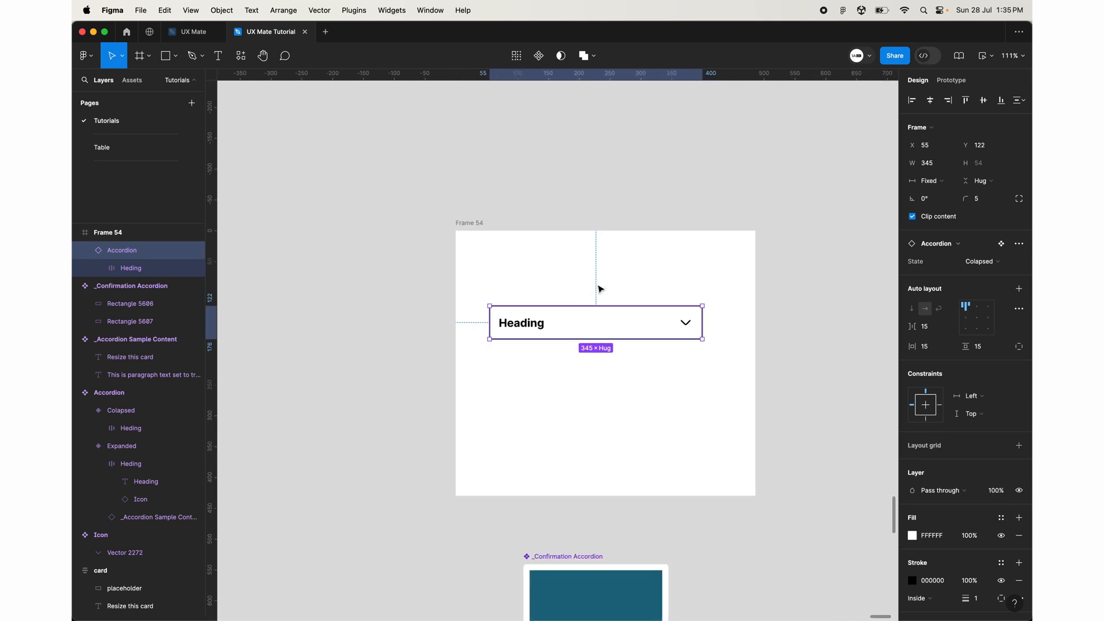
scroll(599, 288, right, 2)
click(420, 238)
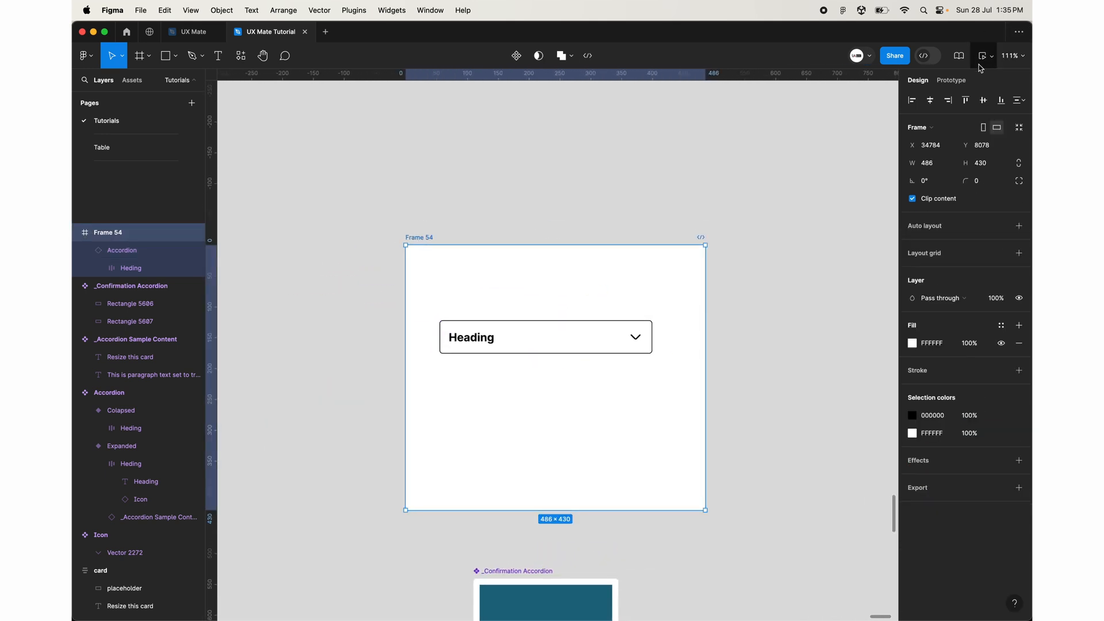
click(951, 80)
click(1019, 106)
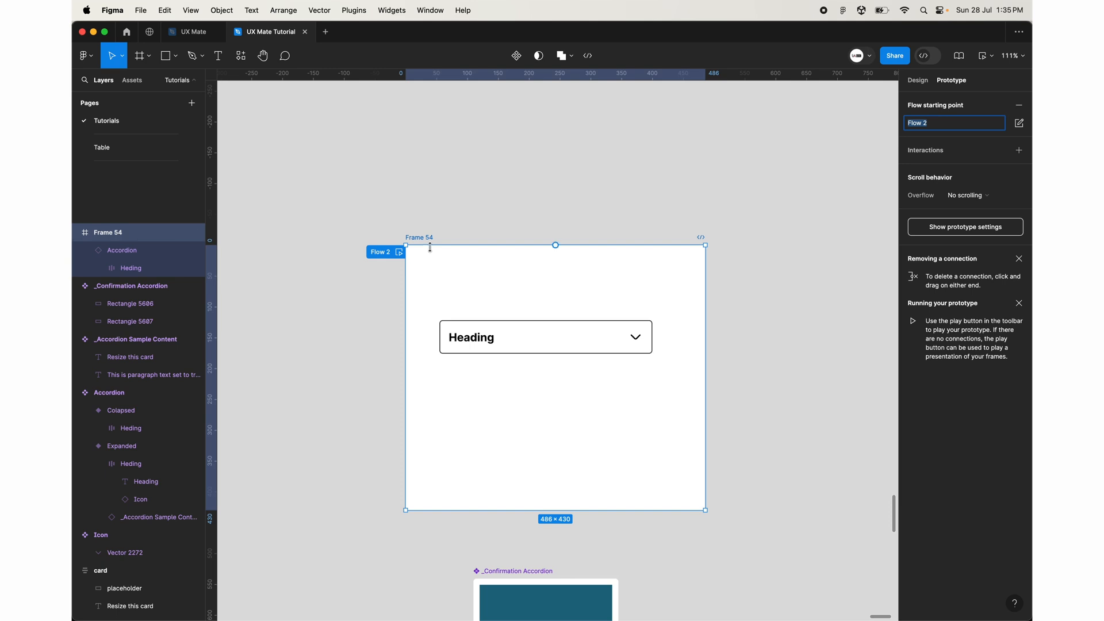
Step: Preview the frame's flow and try the clickable area of the collapsed accordion's header
click(400, 253)
click(464, 209)
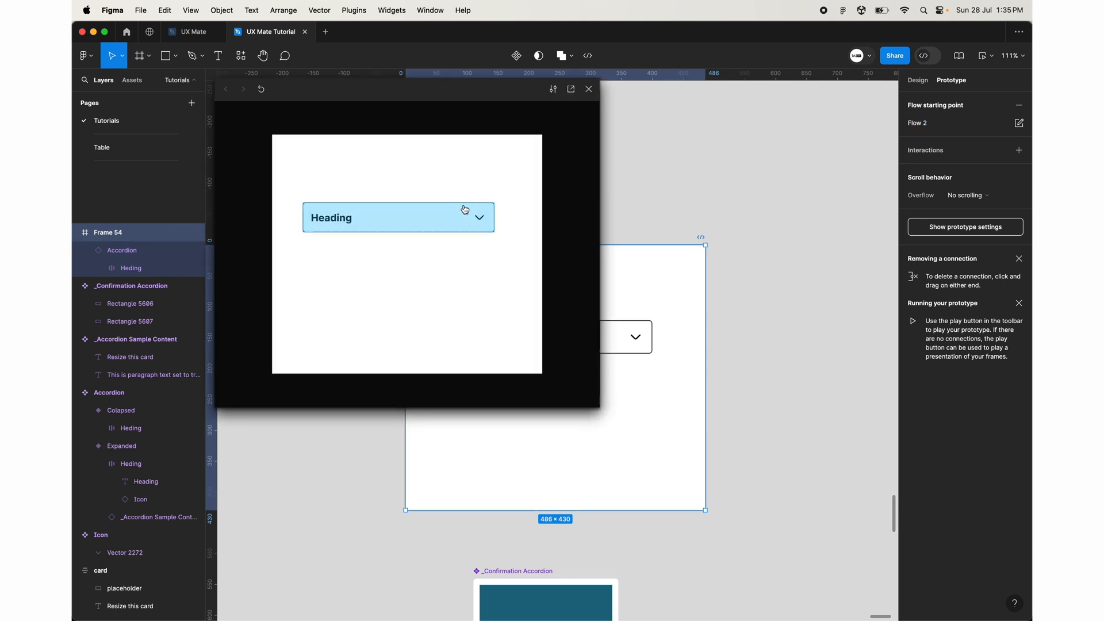
click(488, 212)
Step: Set the accordion instance's State to Expanded and move it up in the frame to about X 62, Y 70
click(630, 337)
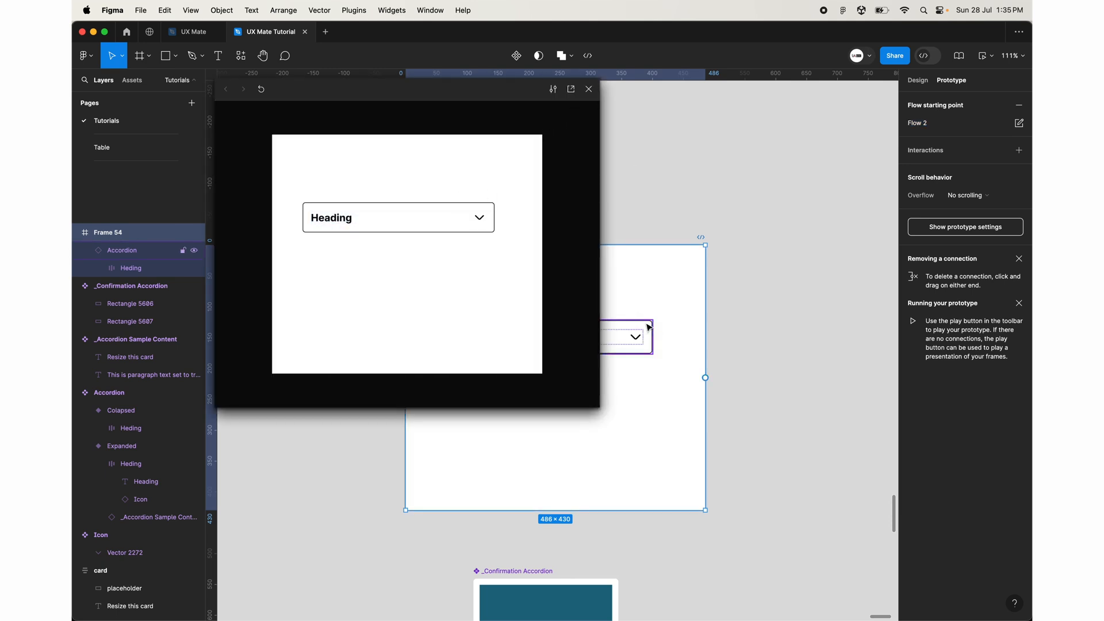
scroll(638, 332, left, 5)
scroll(638, 333, down, 2)
scroll(648, 329, down, 5)
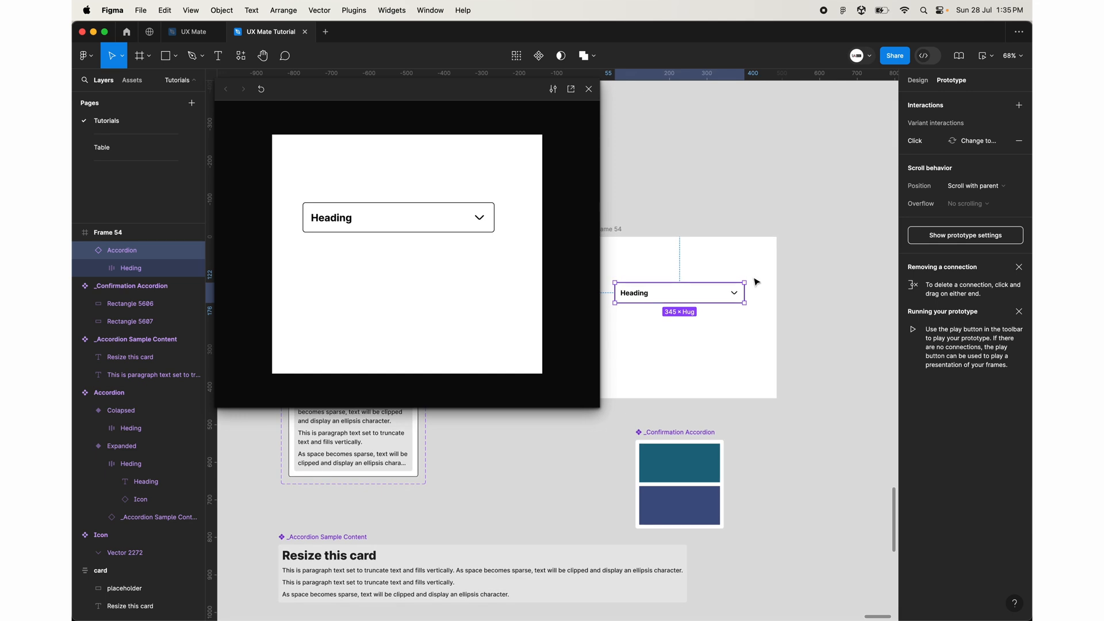
click(918, 80)
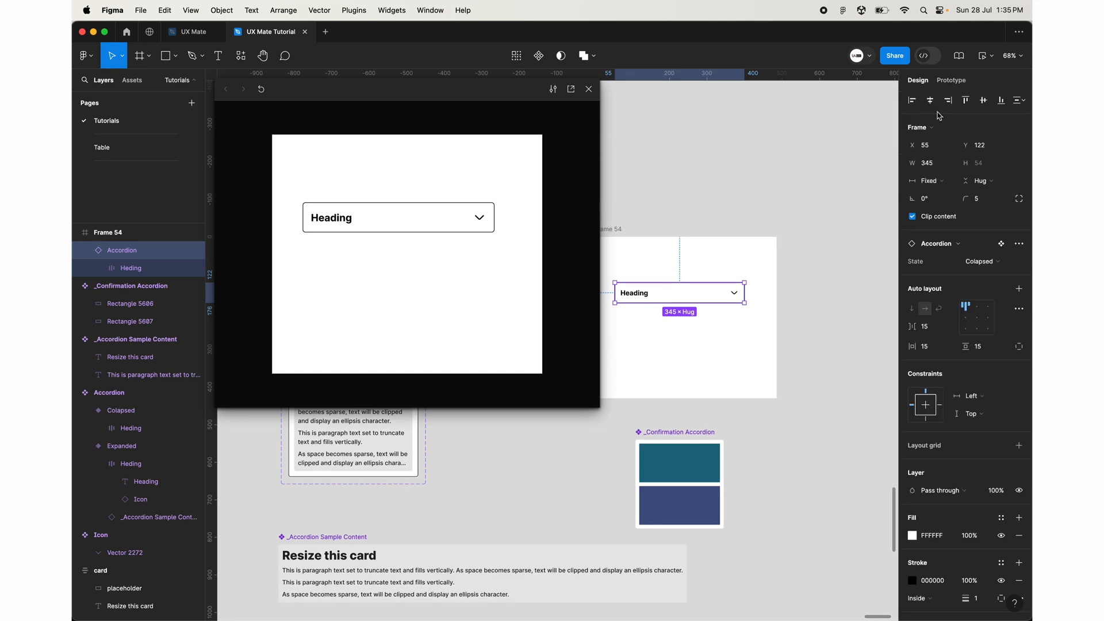
click(999, 265)
click(978, 277)
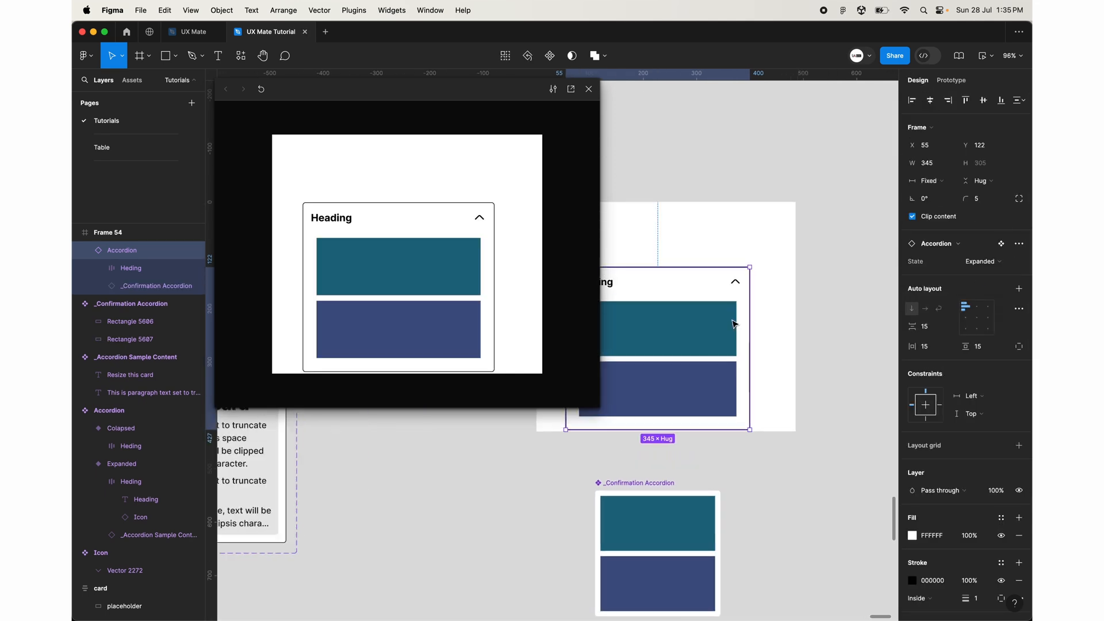
scroll(696, 303, up, 3)
drag(746, 315, 751, 288)
Step: Set the accordion instance's State to Colapsed, test expanding it in the preview, and close the preview
click(981, 262)
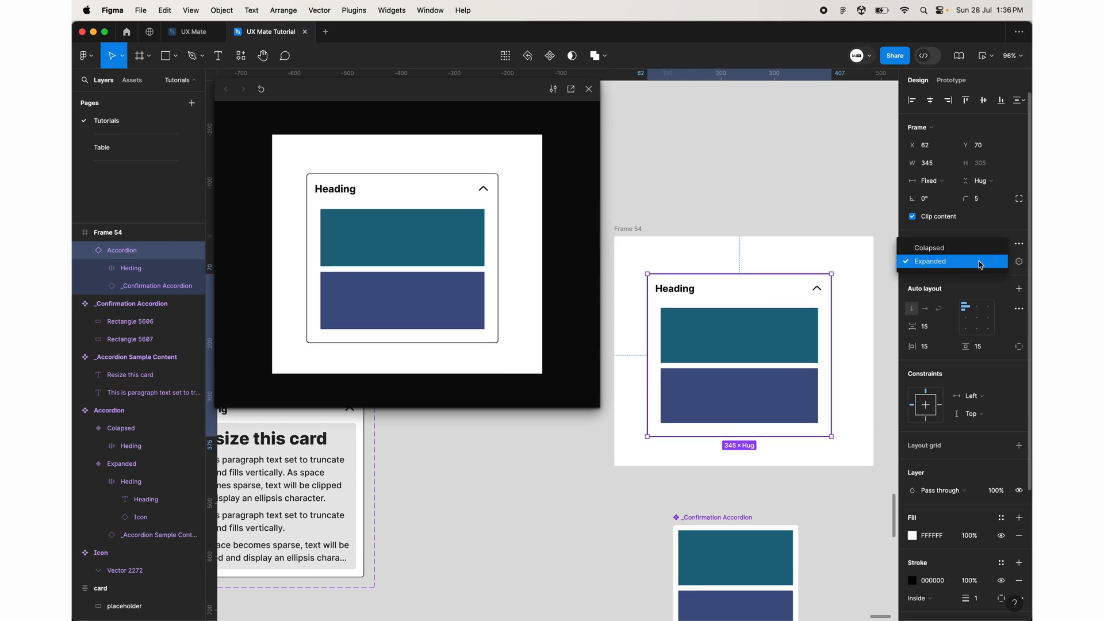
click(956, 251)
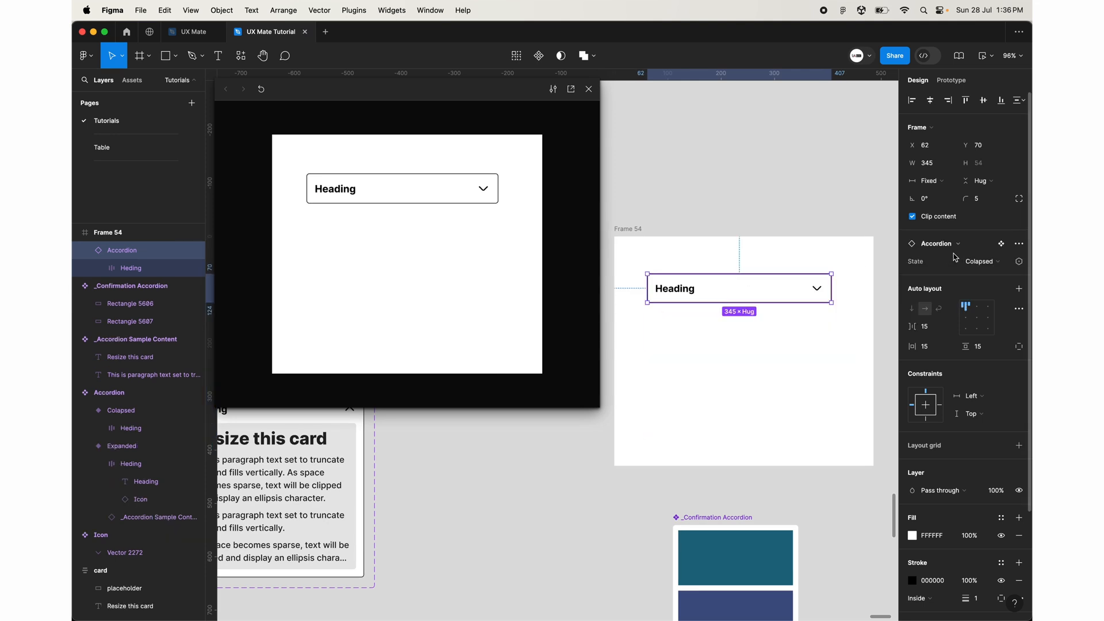
click(486, 189)
click(484, 190)
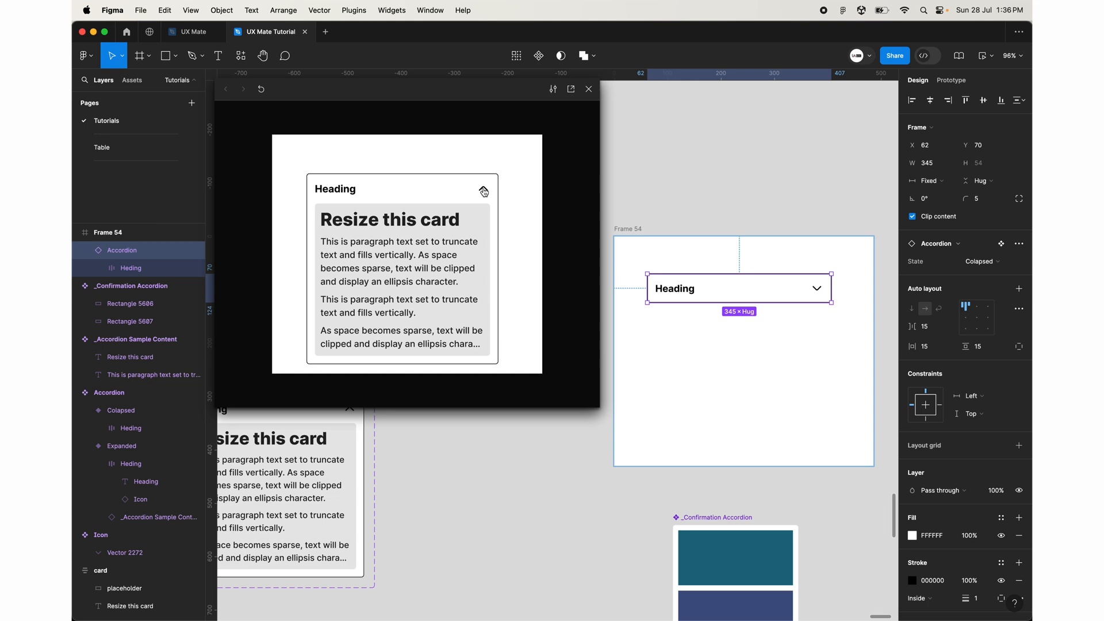
click(588, 88)
scroll(814, 322, up, 5)
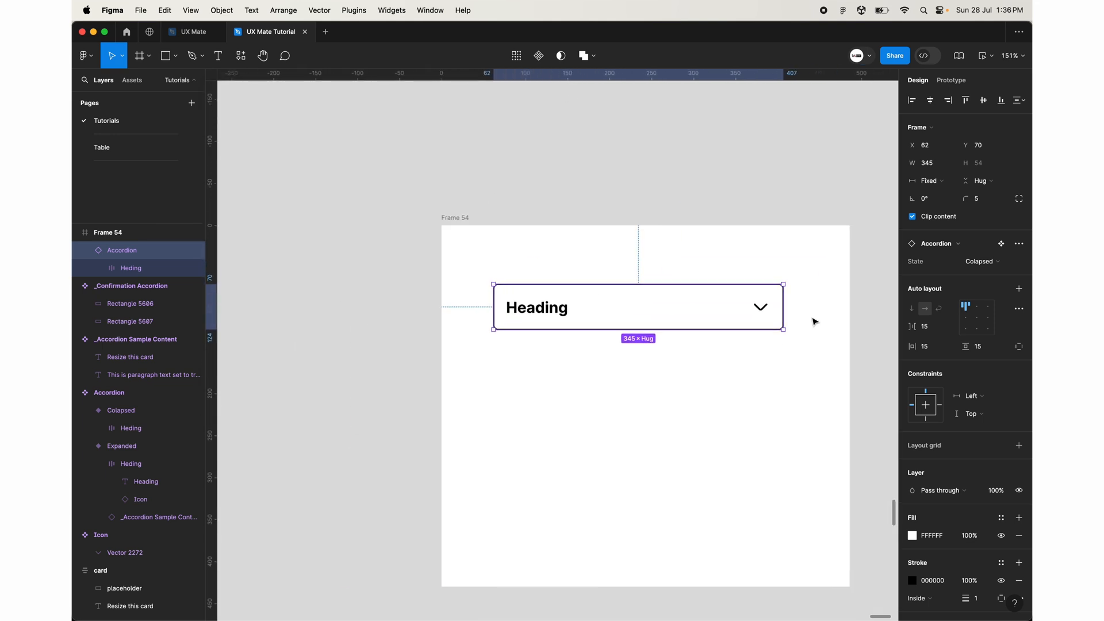
Step: Inspect the click interaction settings of the collapsed accordion instance
click(951, 80)
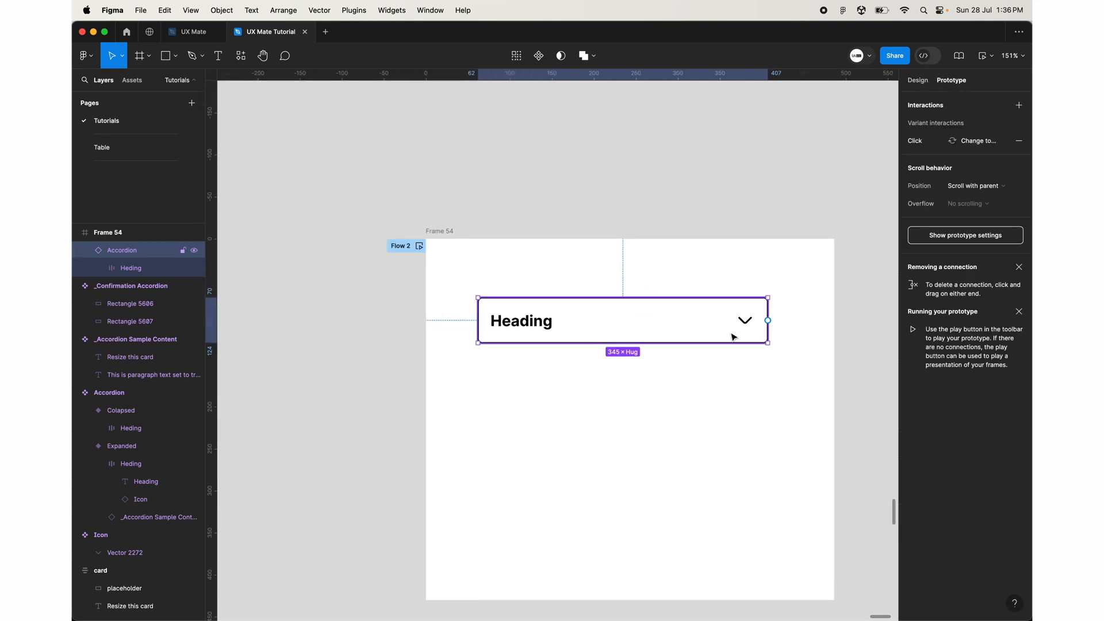
click(976, 141)
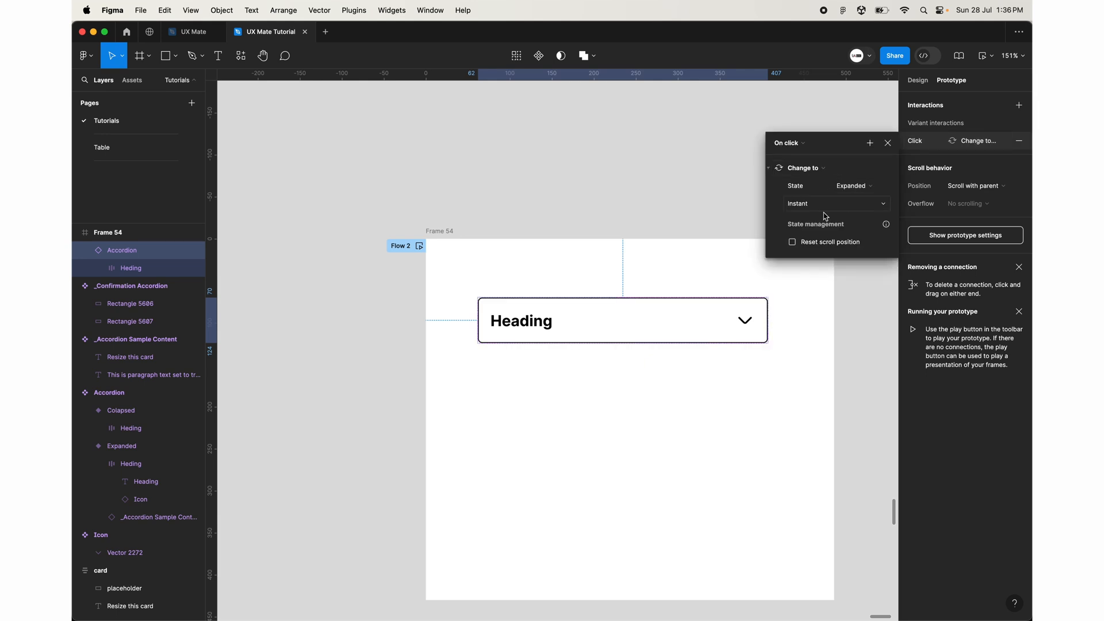
click(604, 342)
Step: Switch the accordion instance's State to Expanded
click(918, 81)
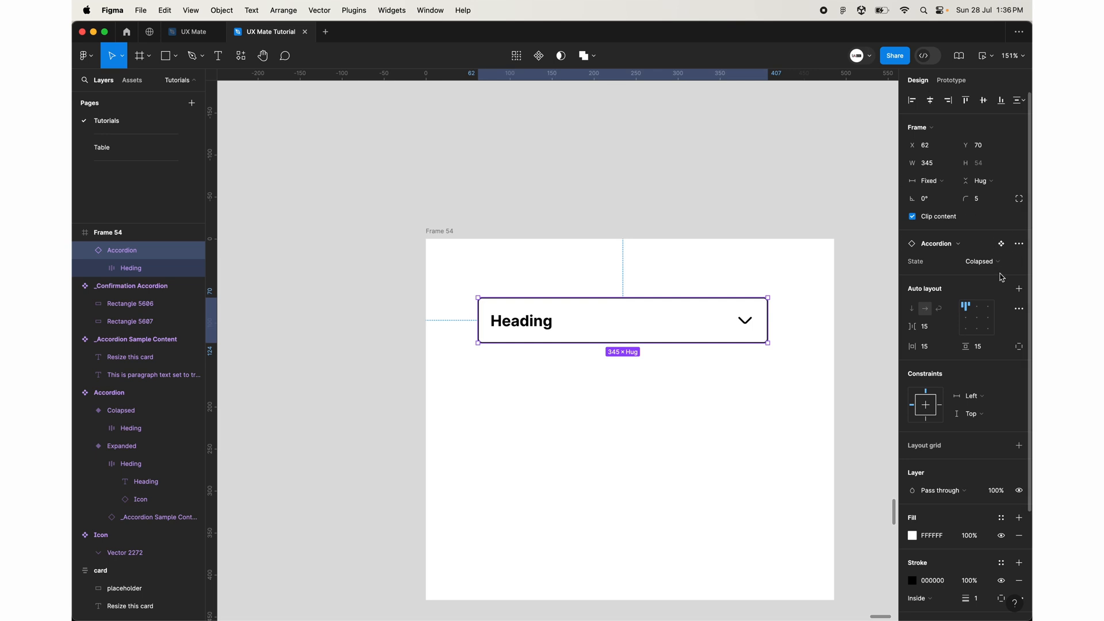
click(984, 262)
click(973, 276)
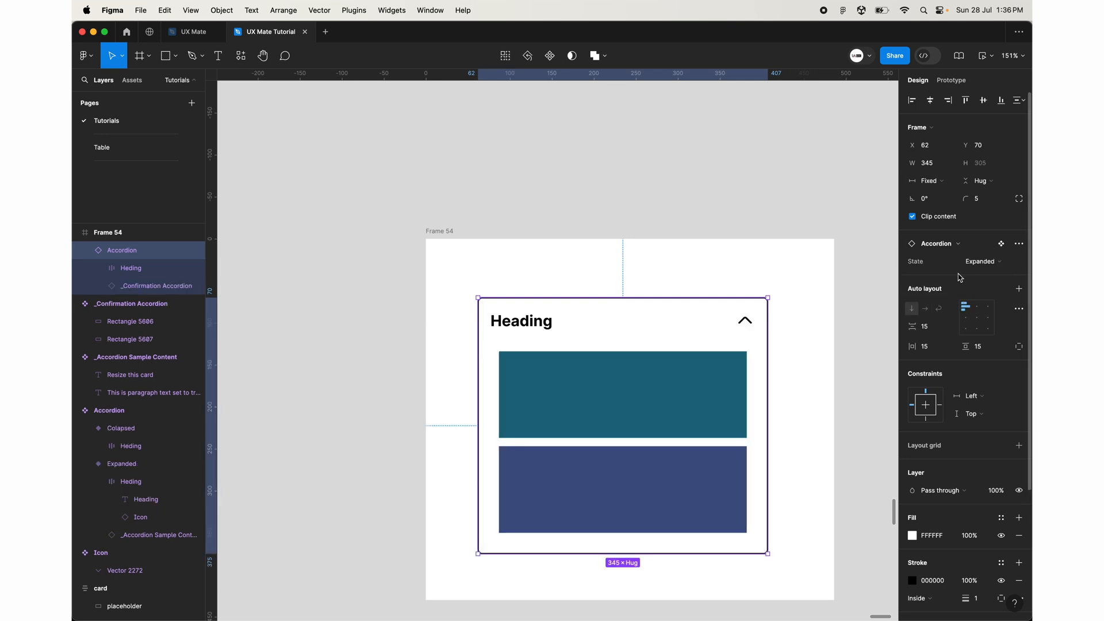
Step: Inspect the click interaction on the heading row of the expanded accordion instance
double_click(617, 402)
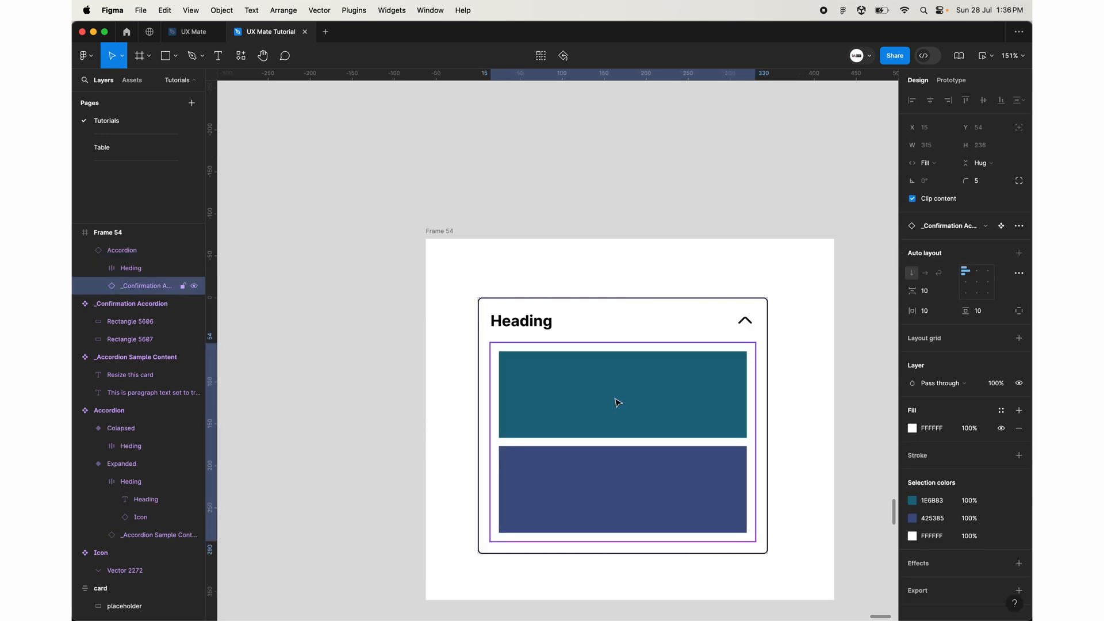
click(747, 320)
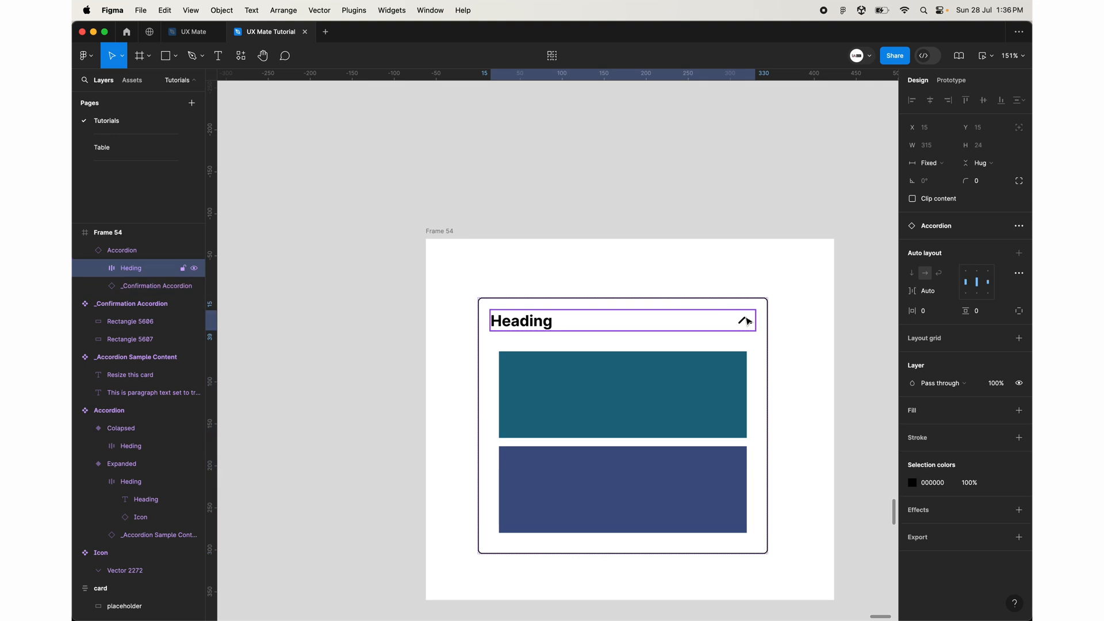
click(952, 80)
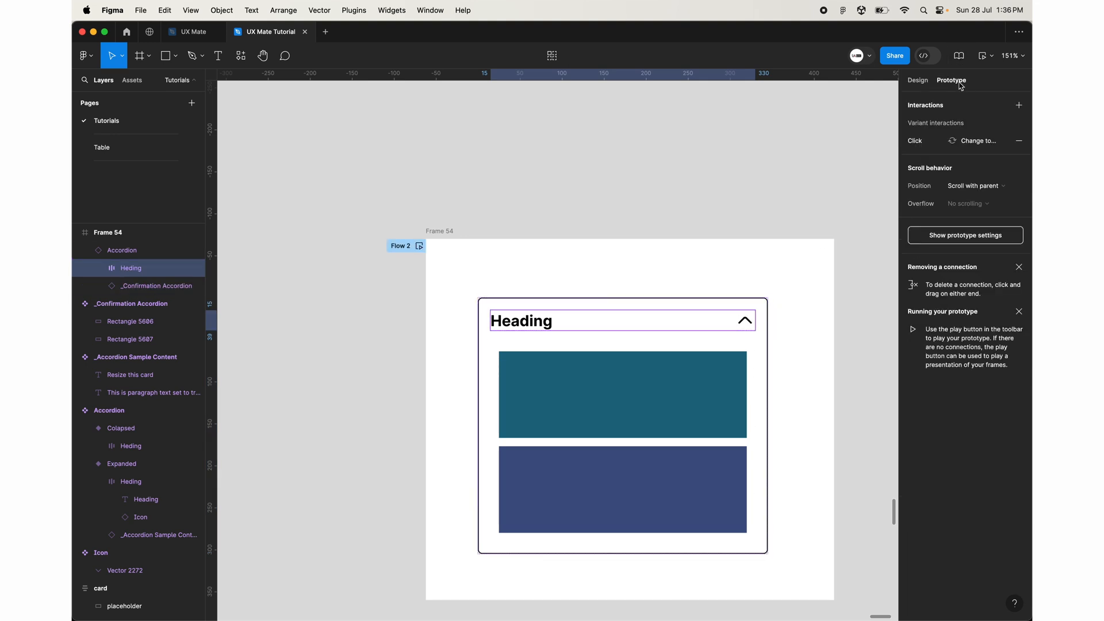
click(983, 142)
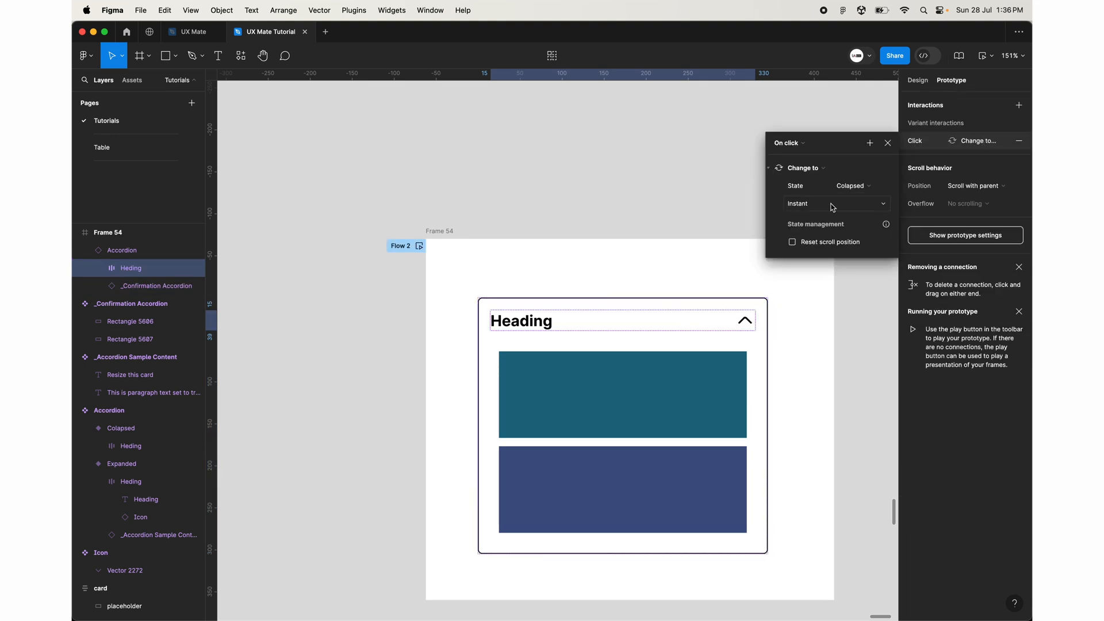
click(573, 269)
Step: Preview the frame's flow, repeatedly collapse and expand the accordion with its chevron, and close the preview
click(419, 246)
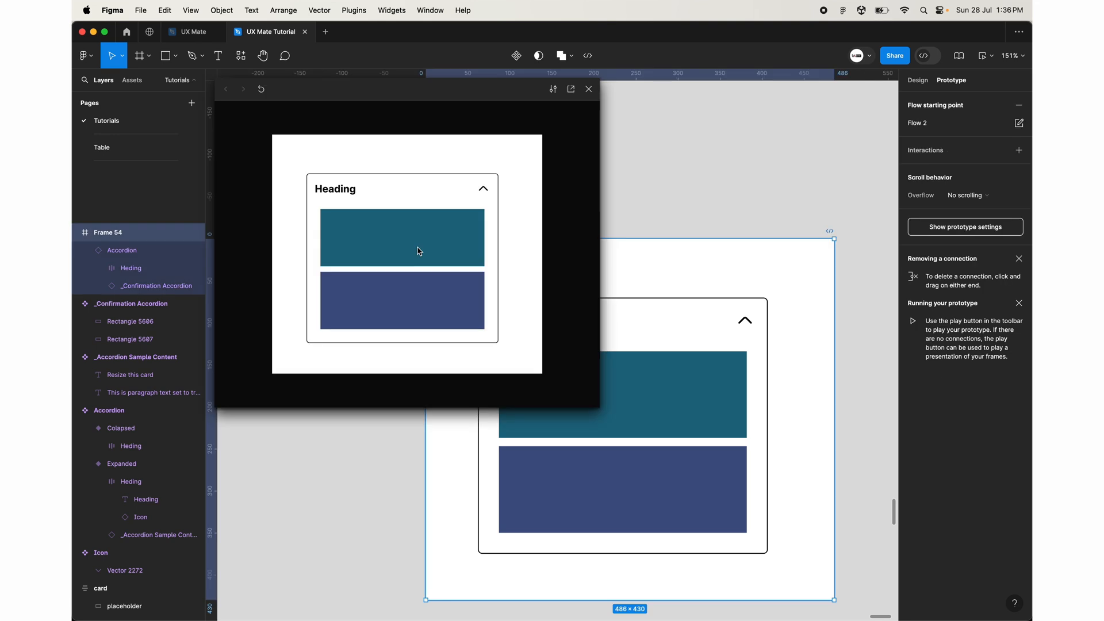
click(484, 194)
click(485, 193)
click(486, 194)
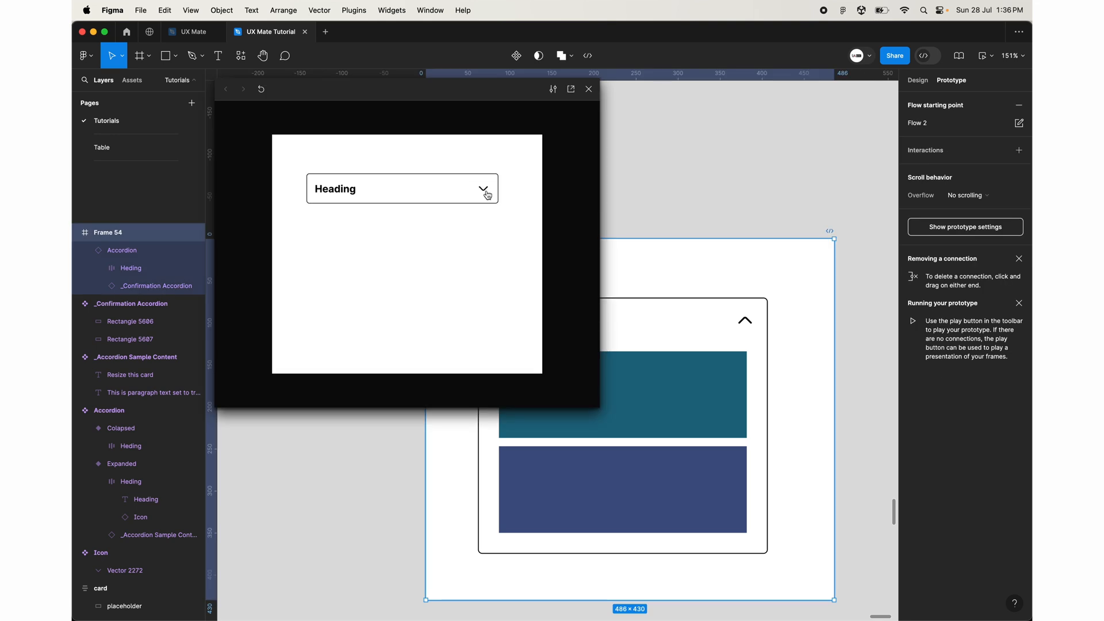
click(487, 195)
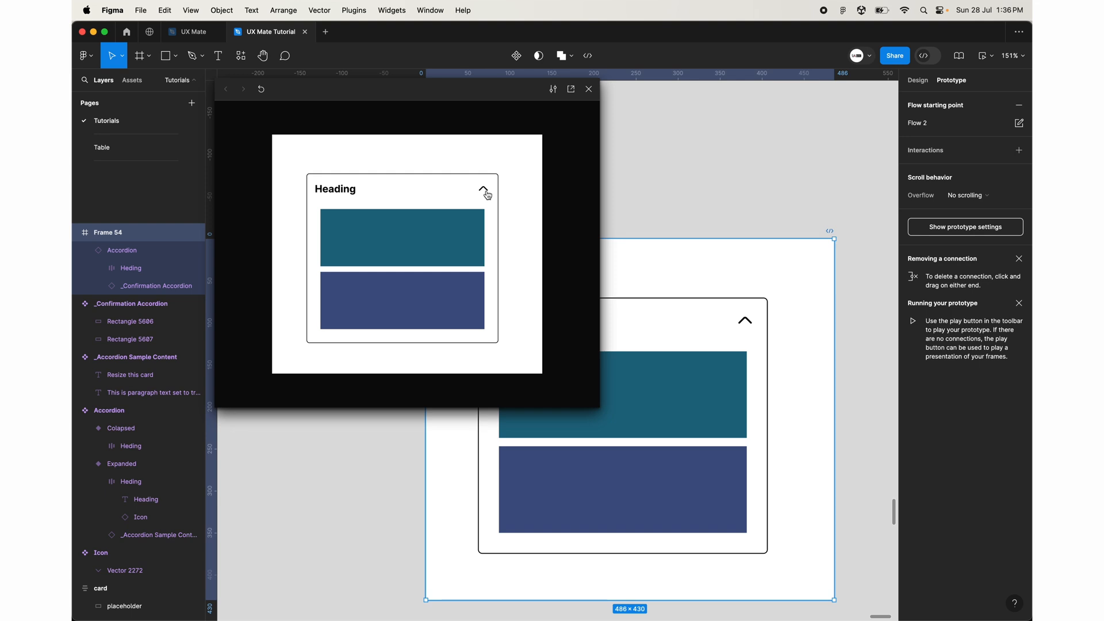
click(487, 195)
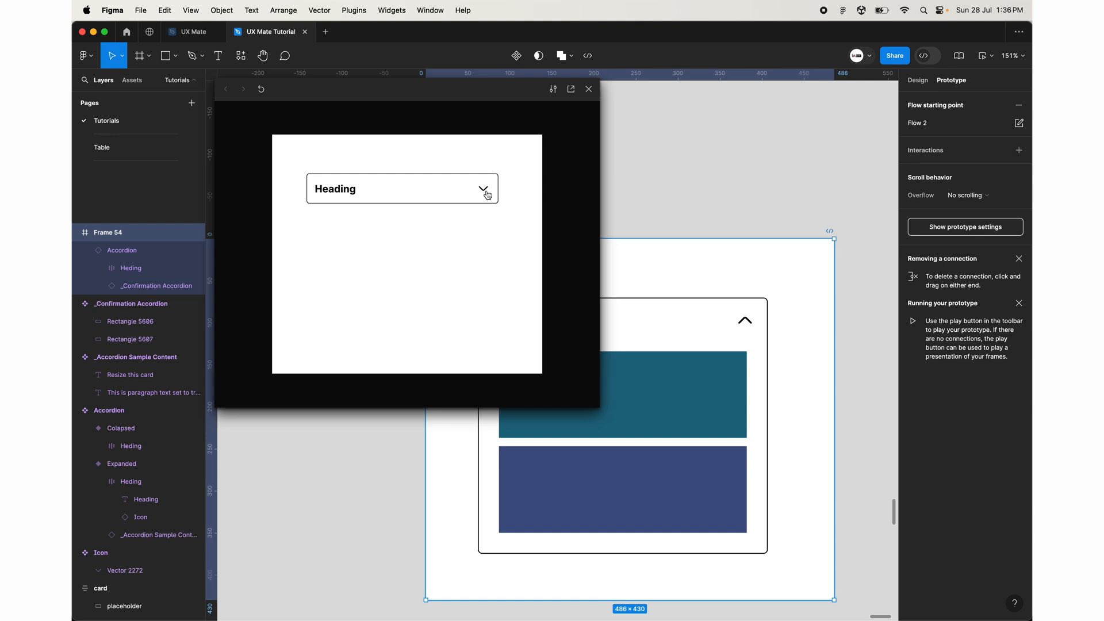
click(487, 195)
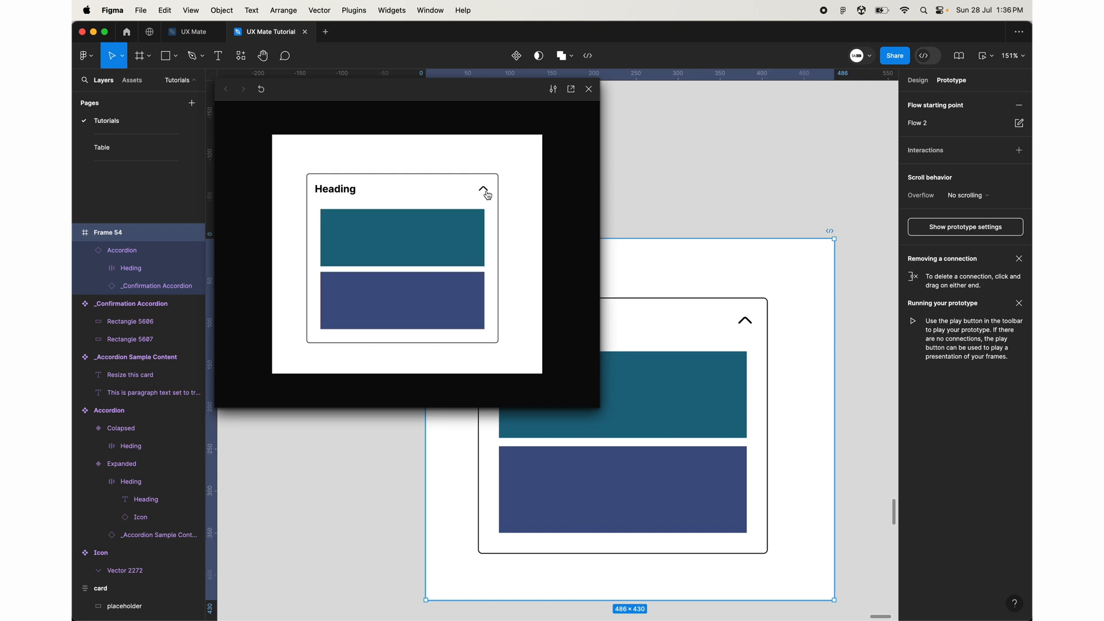
click(487, 196)
click(487, 195)
click(488, 195)
click(487, 195)
click(487, 196)
click(487, 195)
click(588, 89)
Step: Create a text component property named Heading for the heading text in both variants of the Accordion component set
scroll(531, 289, down, 6)
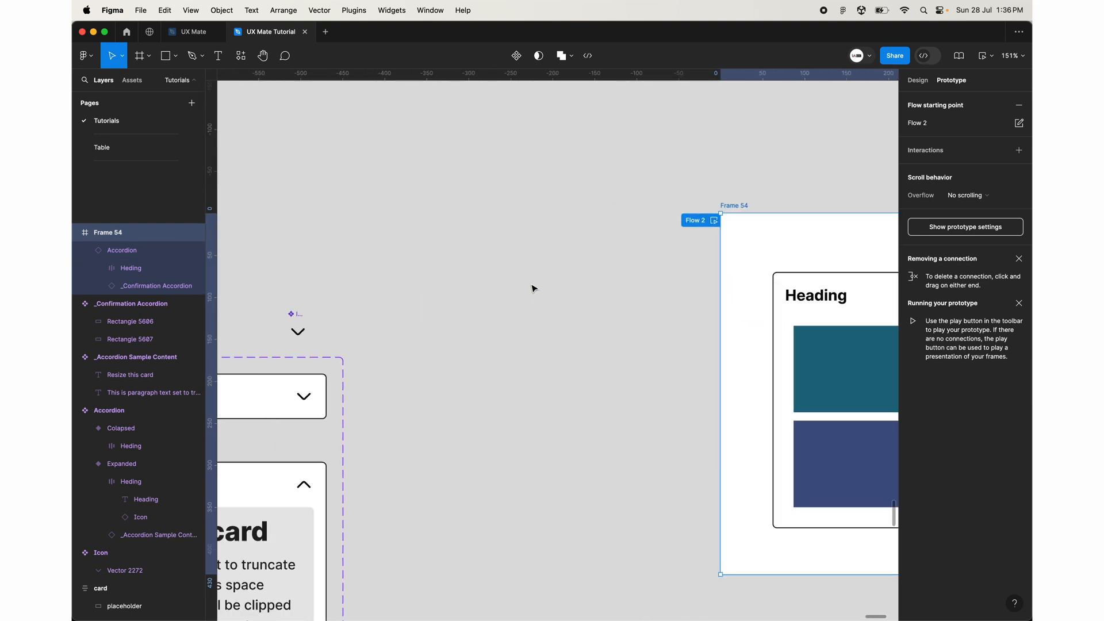
scroll(532, 286, left, 1)
scroll(312, 349, up, 5)
super+click(434, 264)
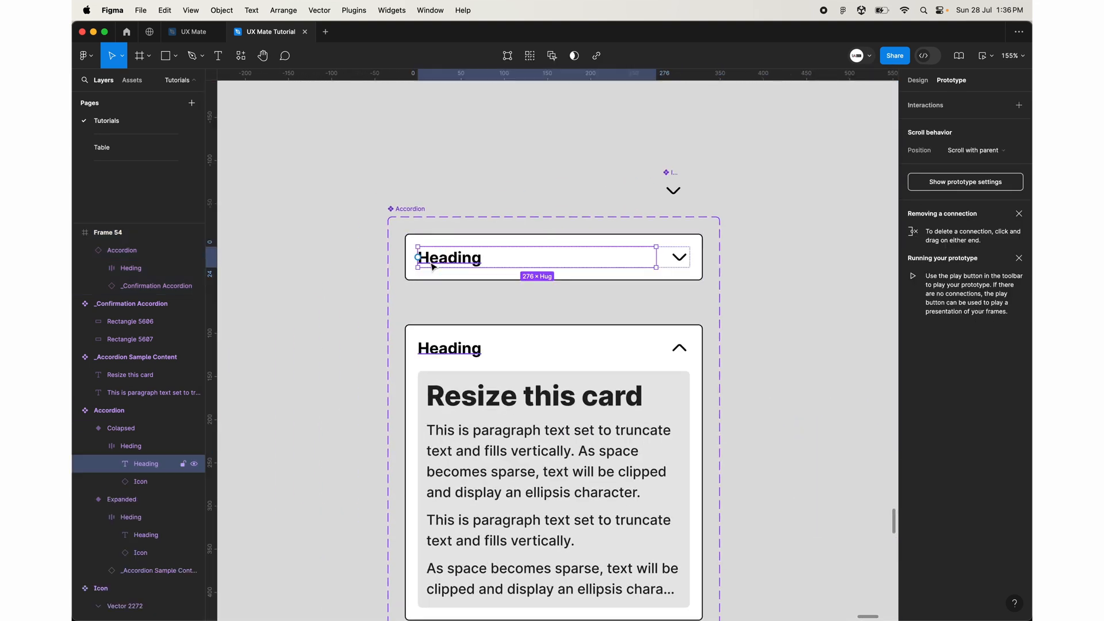
shift+super+click(442, 349)
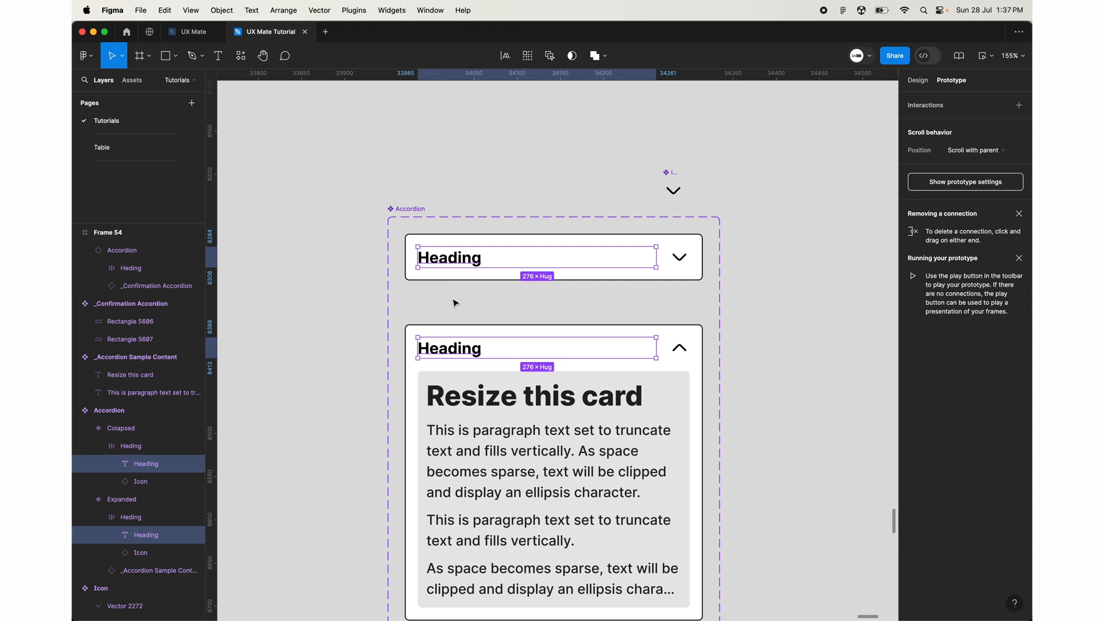
click(917, 80)
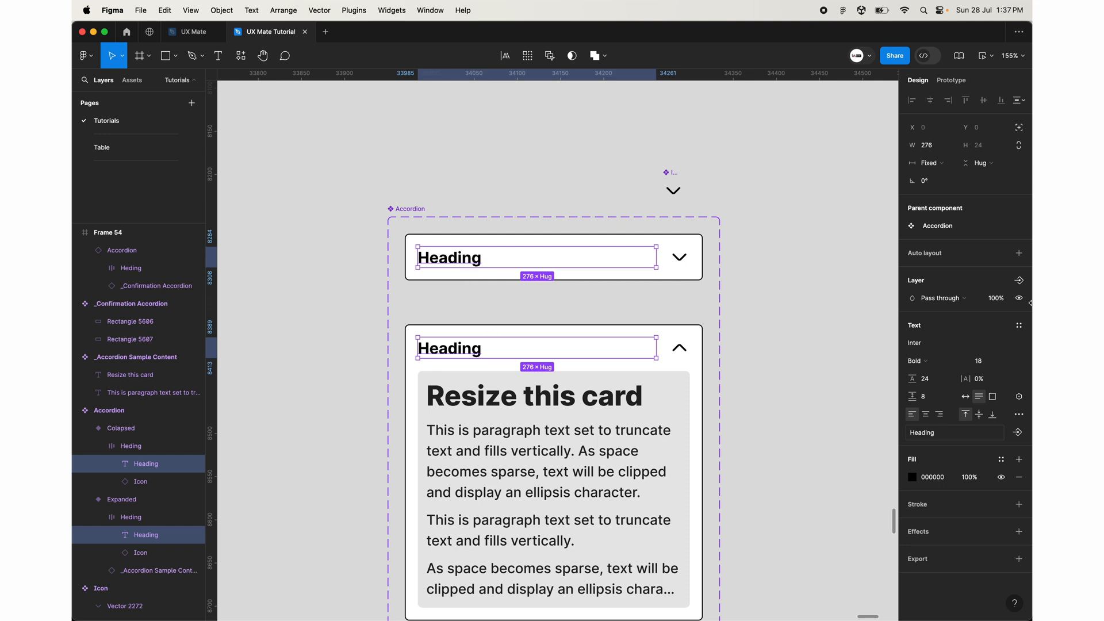
scroll(506, 379, down, 2)
scroll(506, 380, right, 2)
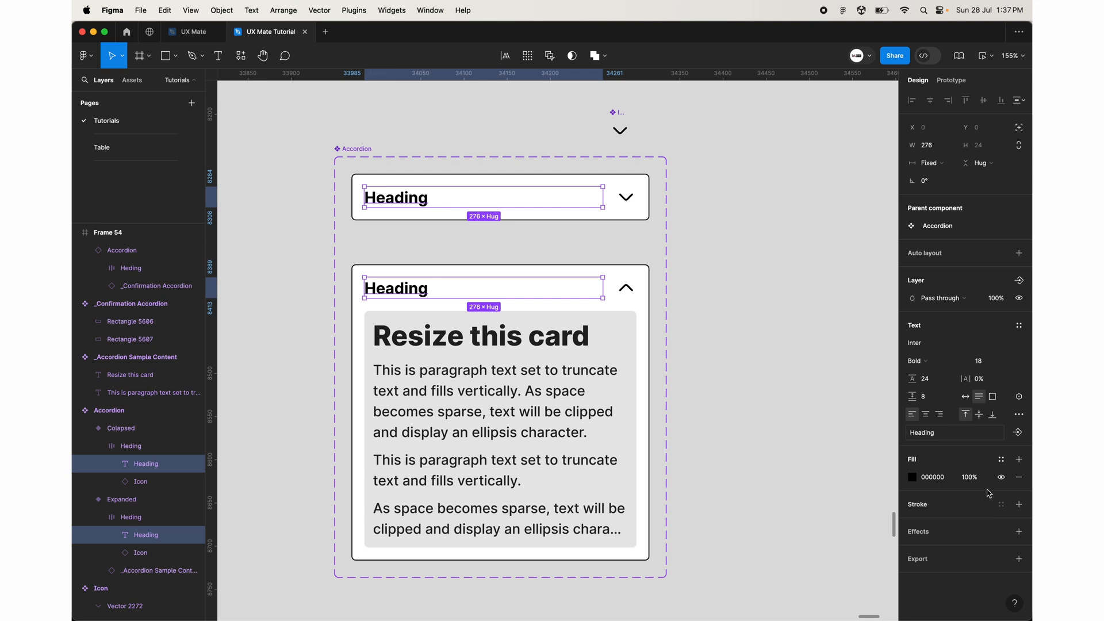
click(1018, 435)
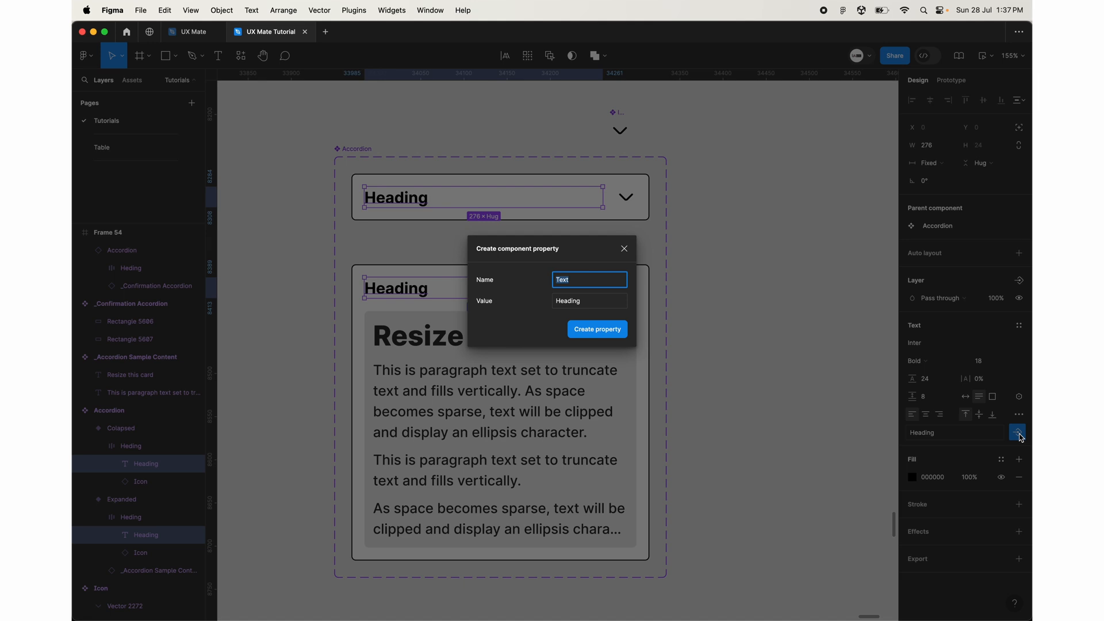
text(Heading)
click(598, 329)
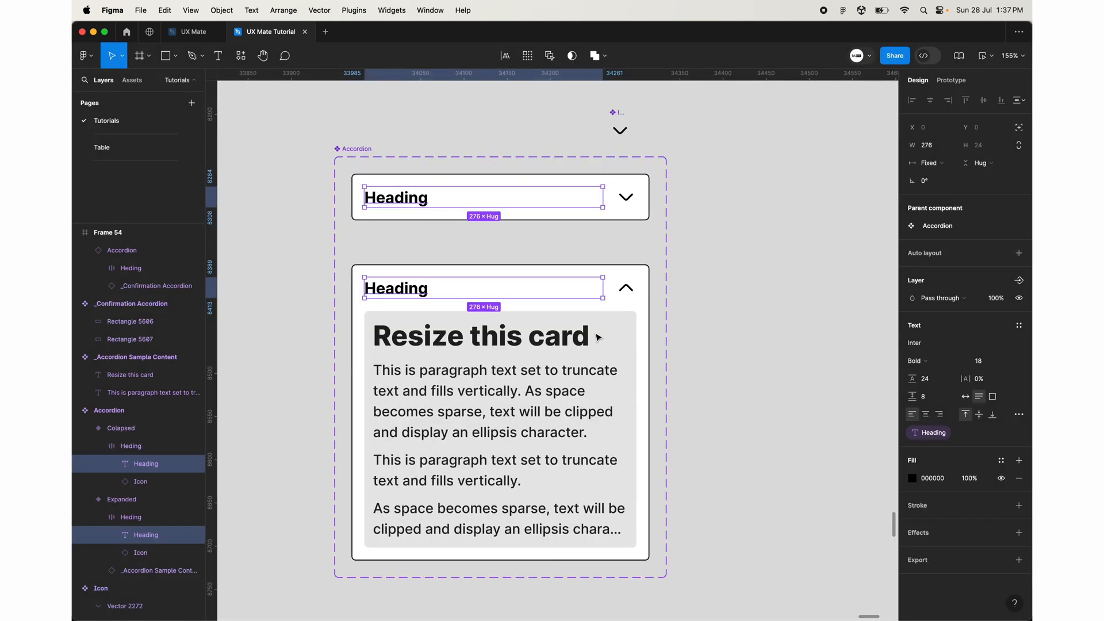
Step: Set the Heading property of the accordion instance in Frame 54 to "Simple Accordion Component"
scroll(698, 365, right, 2)
scroll(691, 374, right, 5)
click(730, 194)
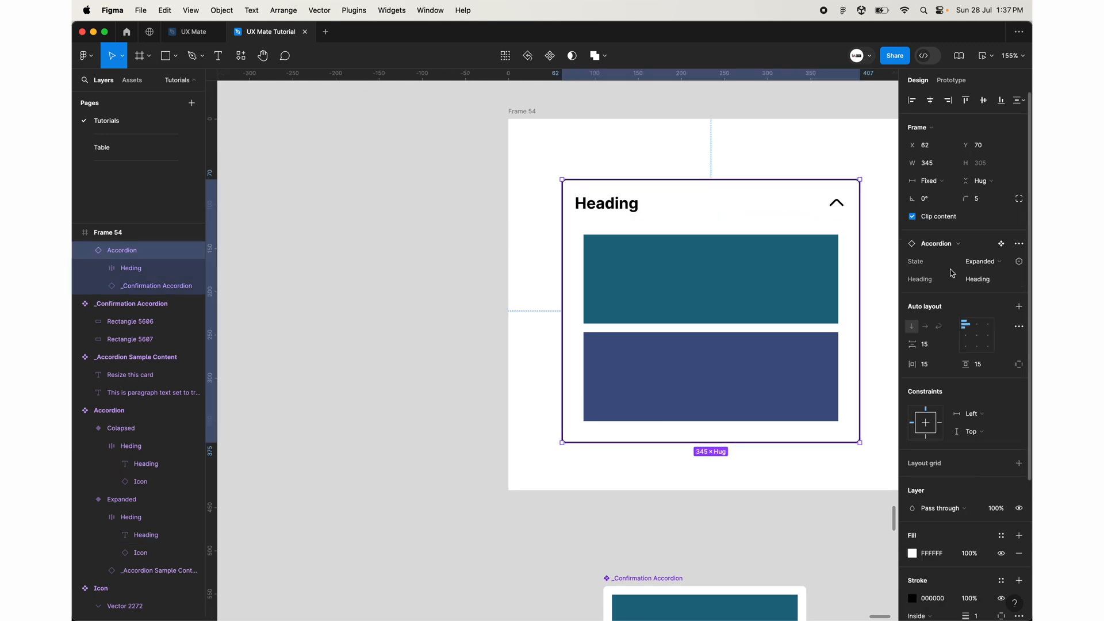
click(991, 282)
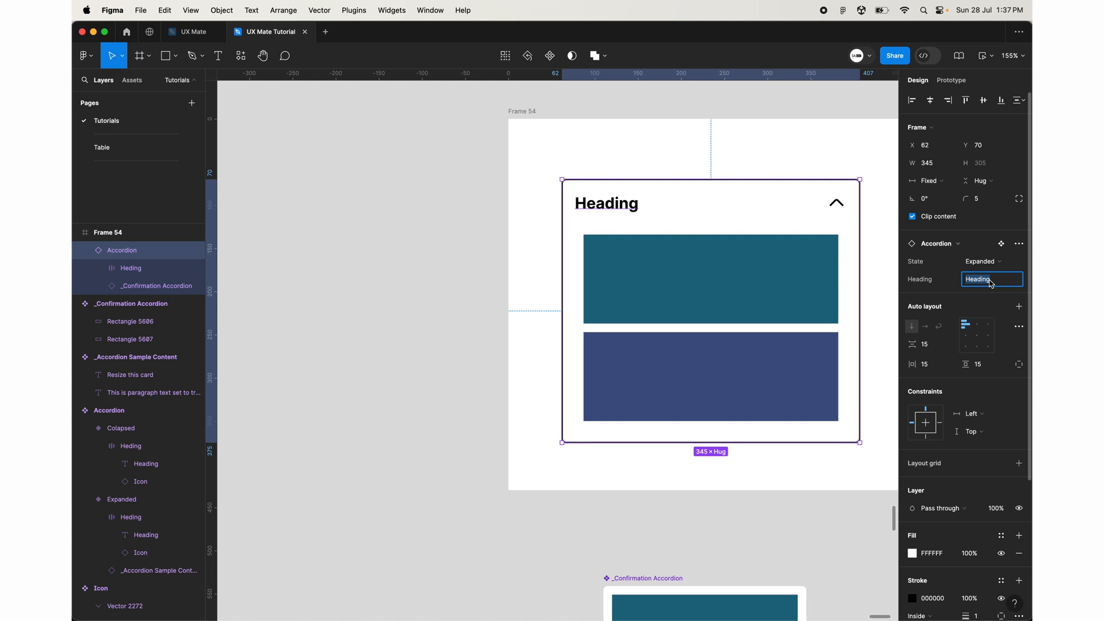
text(Simple Accordion Co)
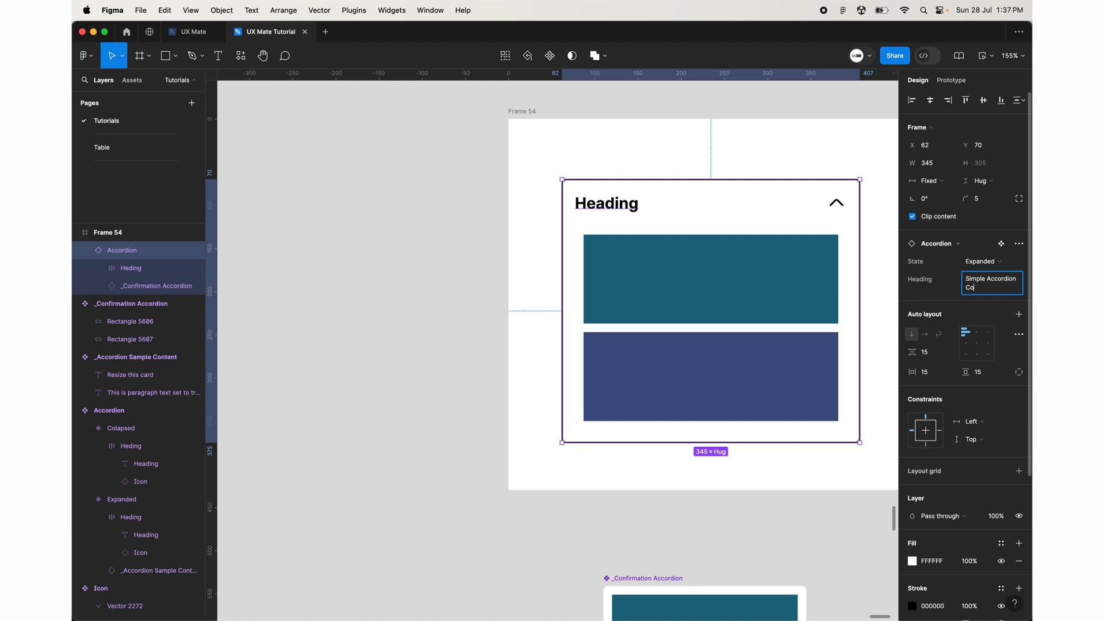
text(mponent)
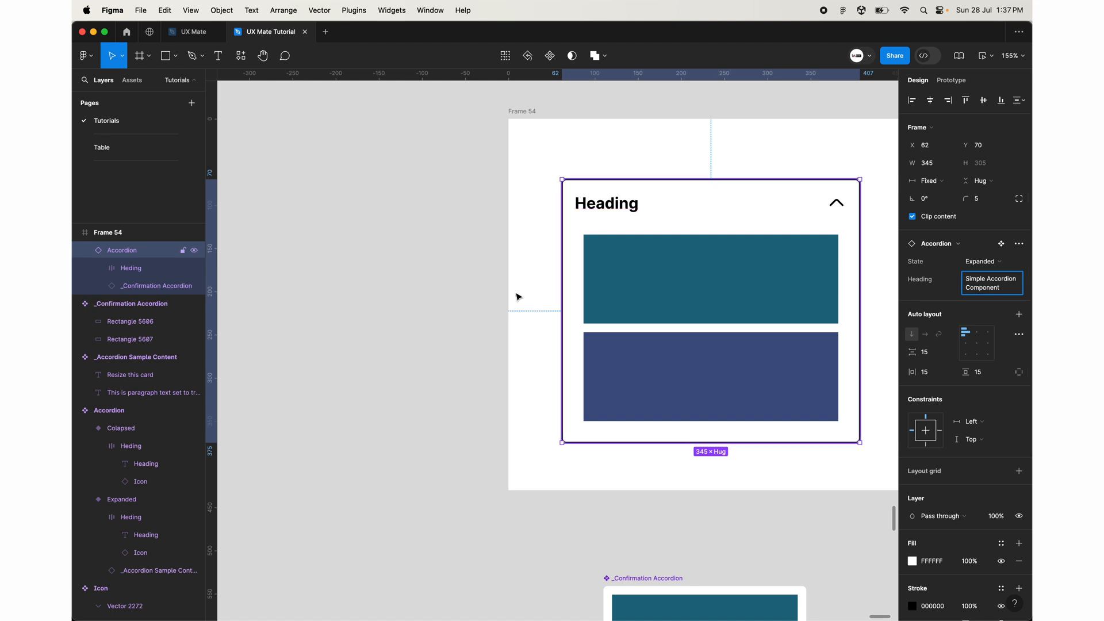
click(427, 352)
scroll(466, 337, right, 4)
scroll(466, 337, up, 1)
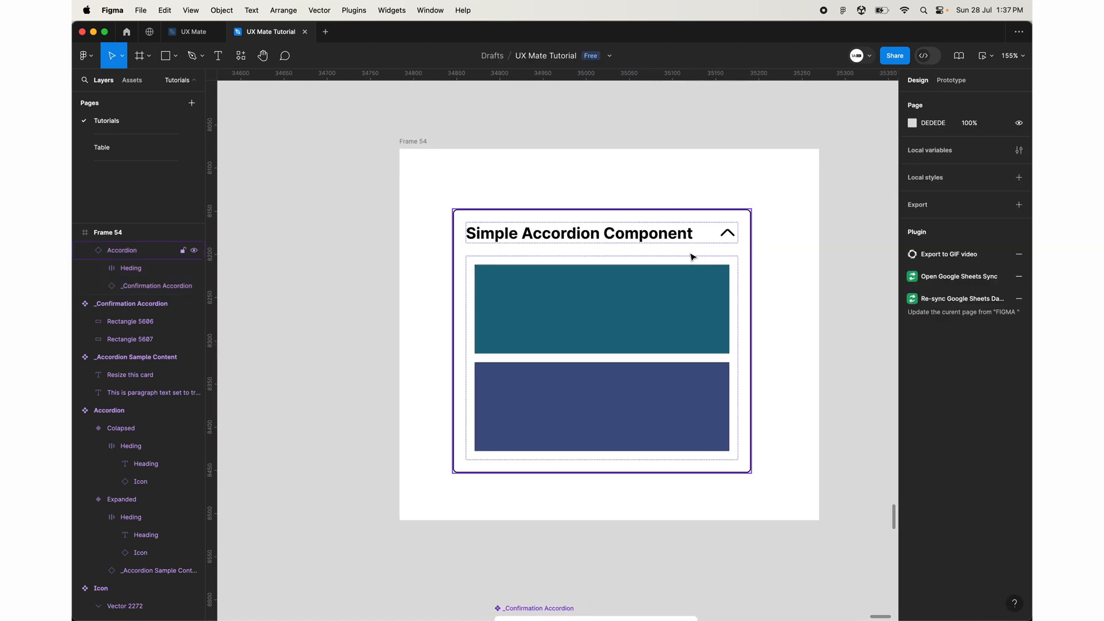
Step: Switch the State of the accordion instance in Frame 54 to Colapsed
click(662, 231)
click(980, 261)
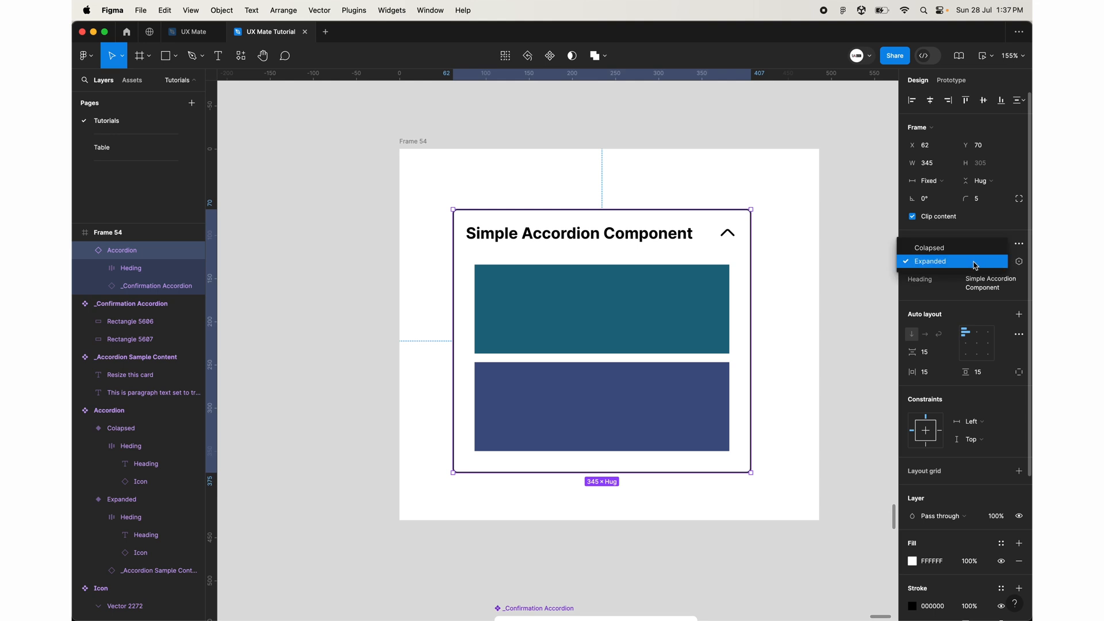
click(978, 244)
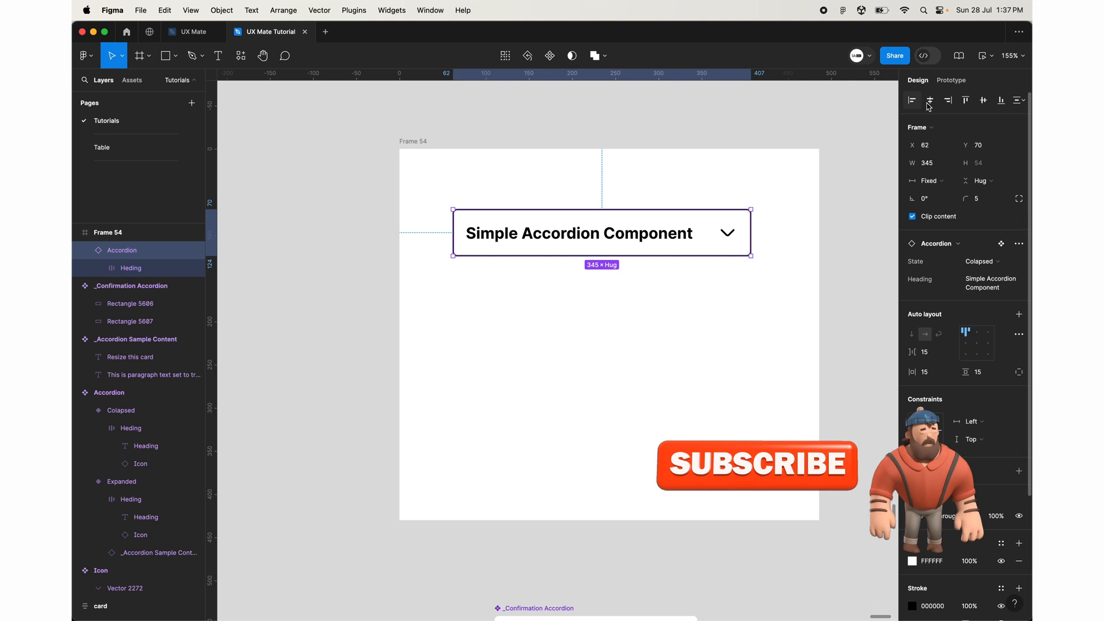
Step: Preview Flow 2 of Frame 54, expand and collapse the retitled accordion several times, and close the preview
click(951, 80)
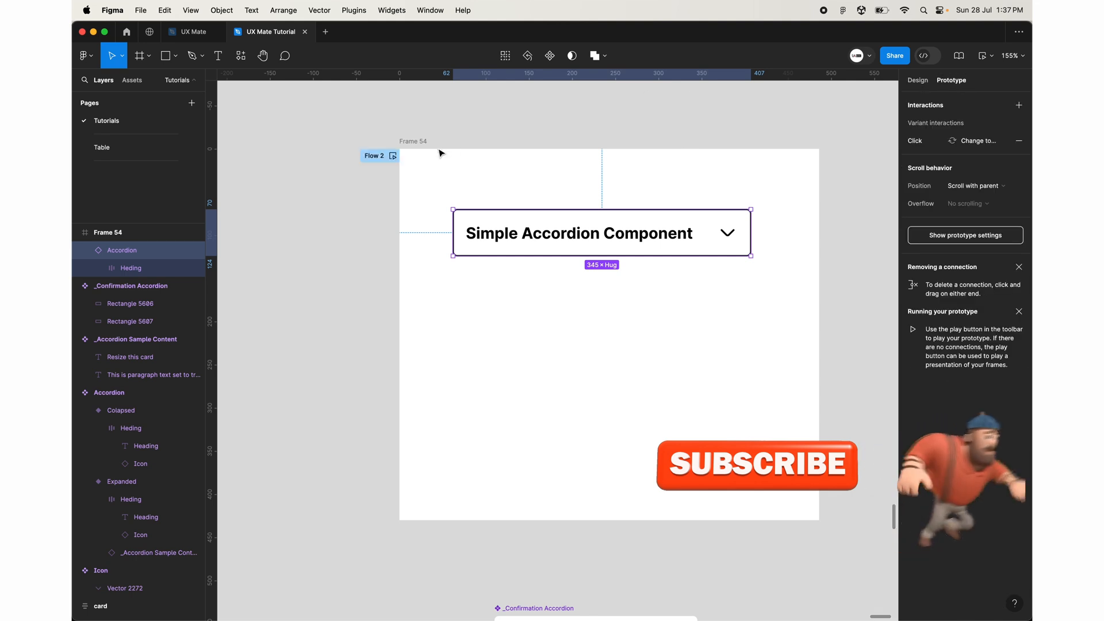
click(441, 151)
key(shift+space)
click(409, 184)
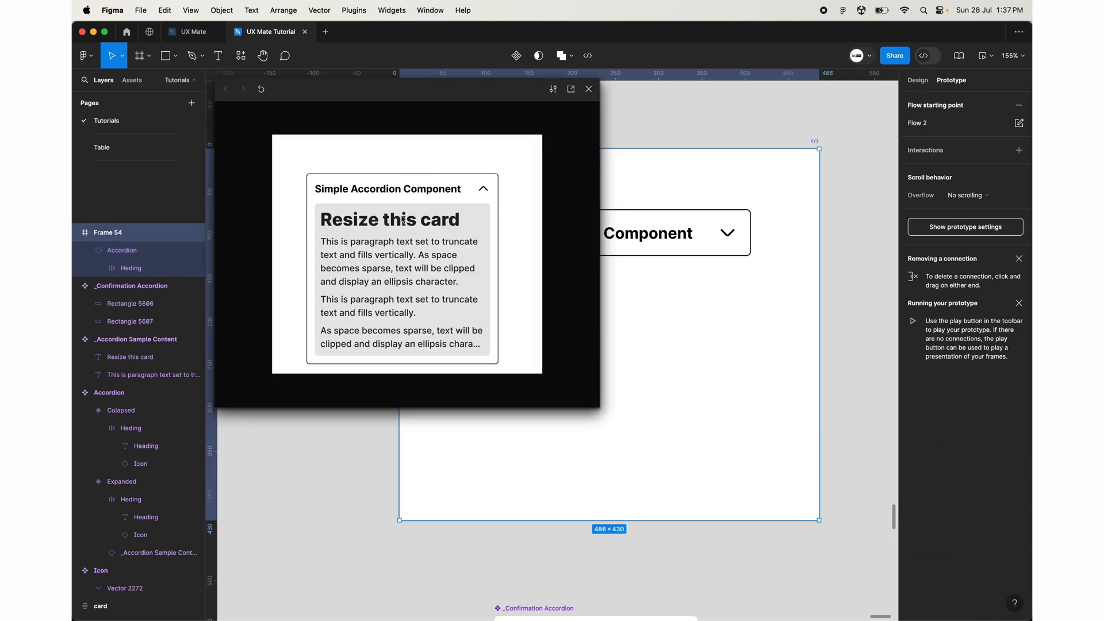
click(482, 189)
click(483, 190)
click(482, 189)
click(483, 189)
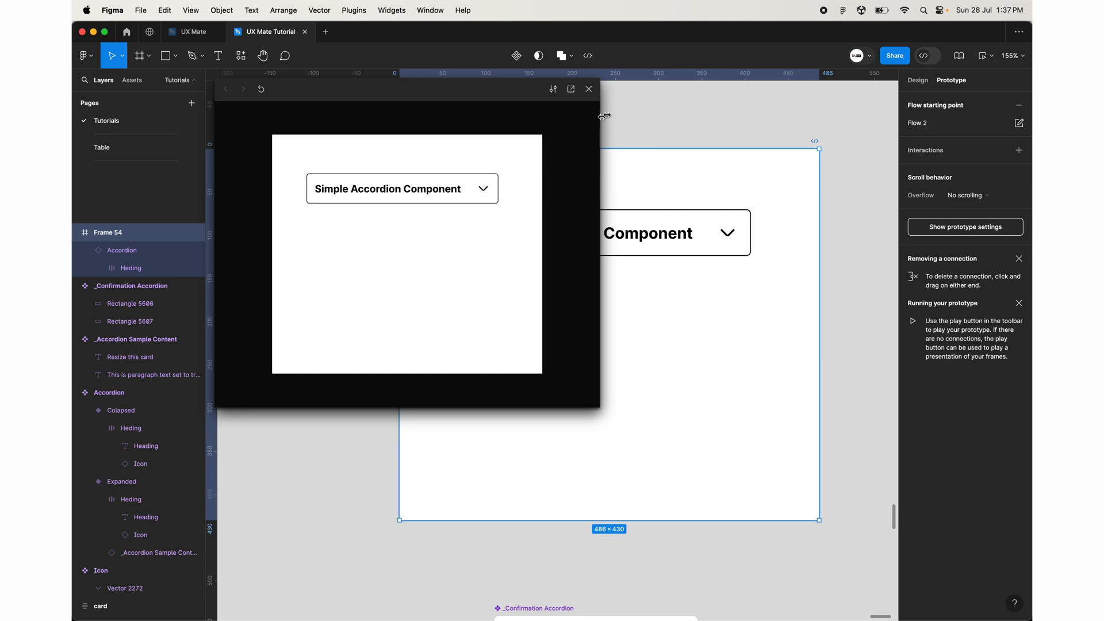
click(588, 88)
Step: Review the collapsed accordion instance's component properties and variant interaction, and reopen the preview of Flow 2
scroll(574, 407, down, 5)
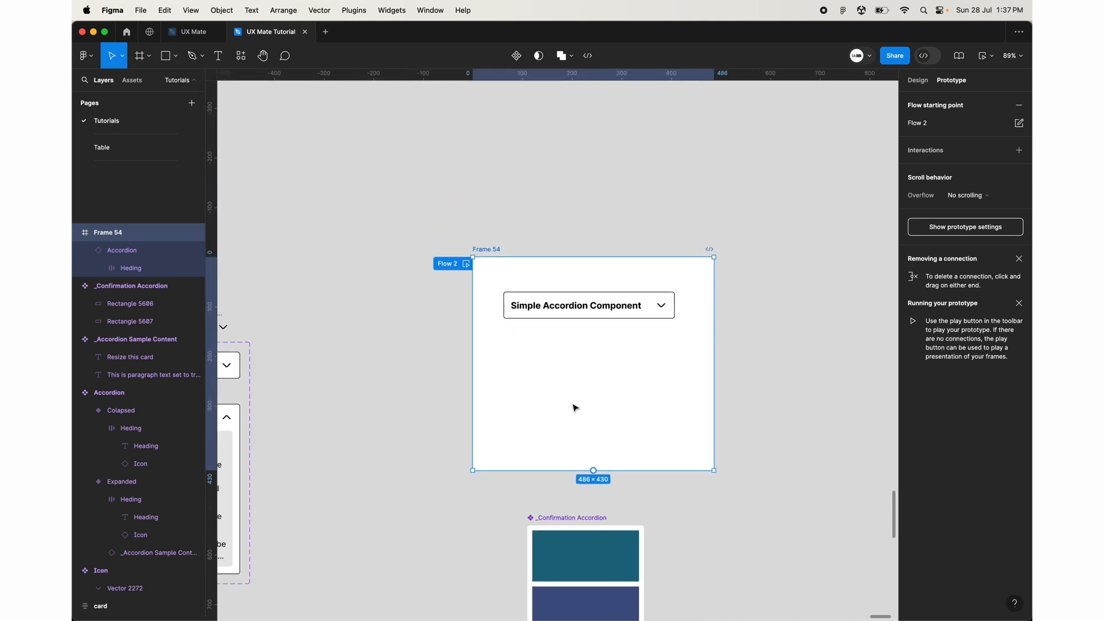
click(548, 253)
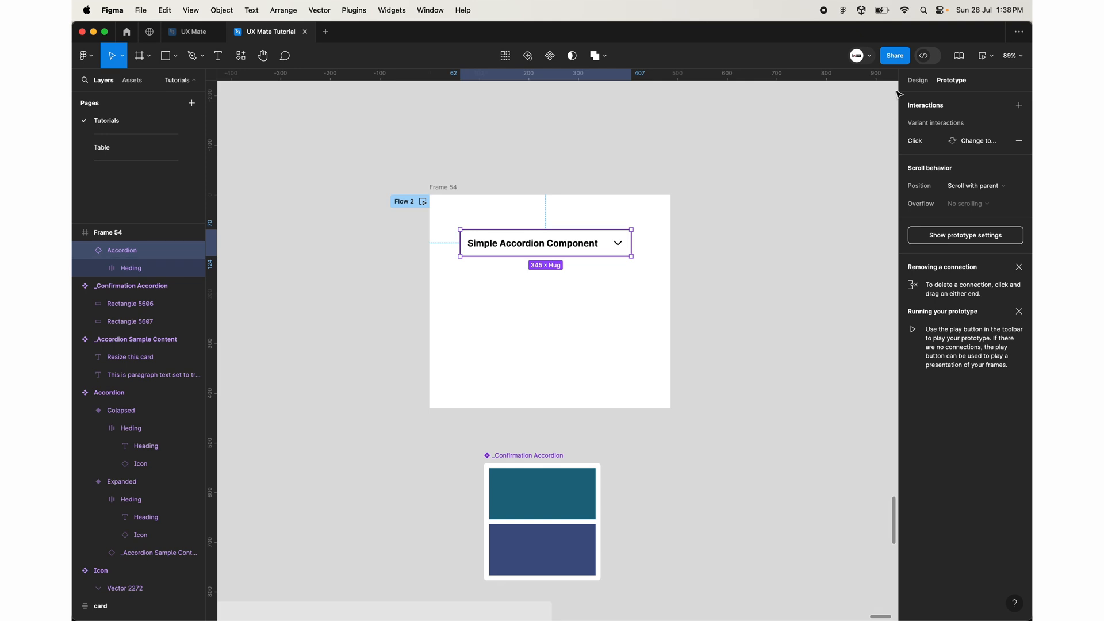
click(918, 80)
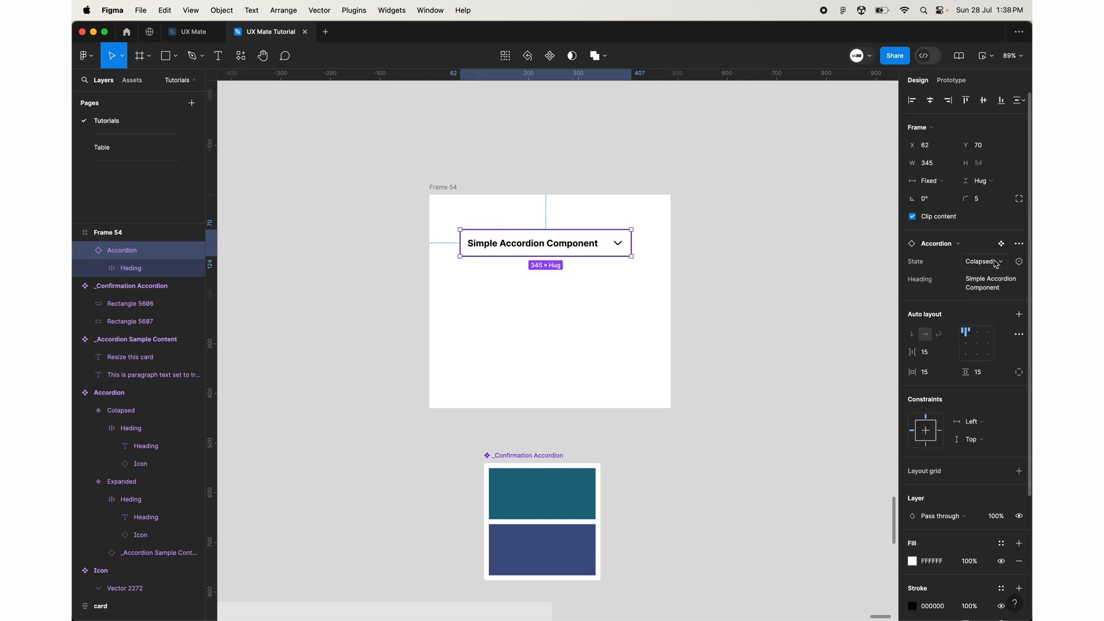
click(963, 83)
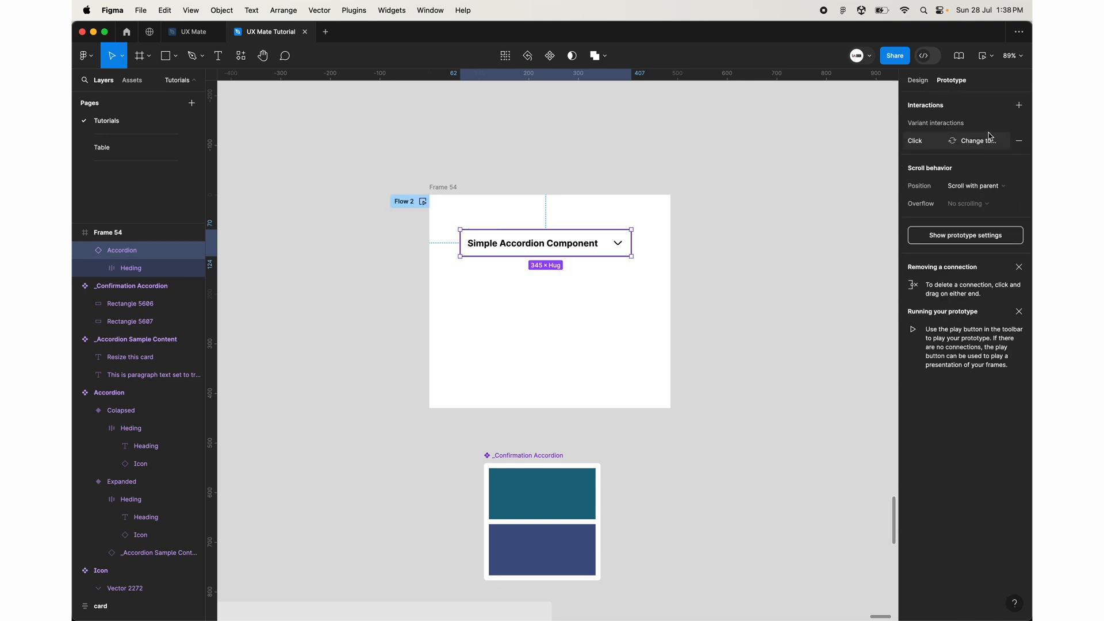
scroll(533, 271, up, 2)
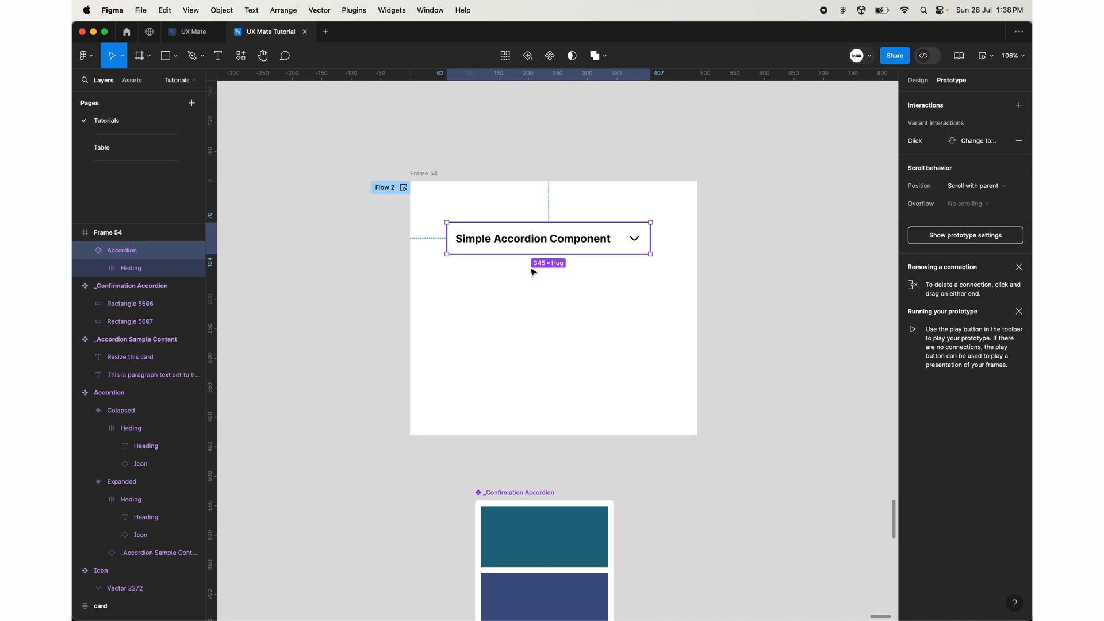
click(404, 188)
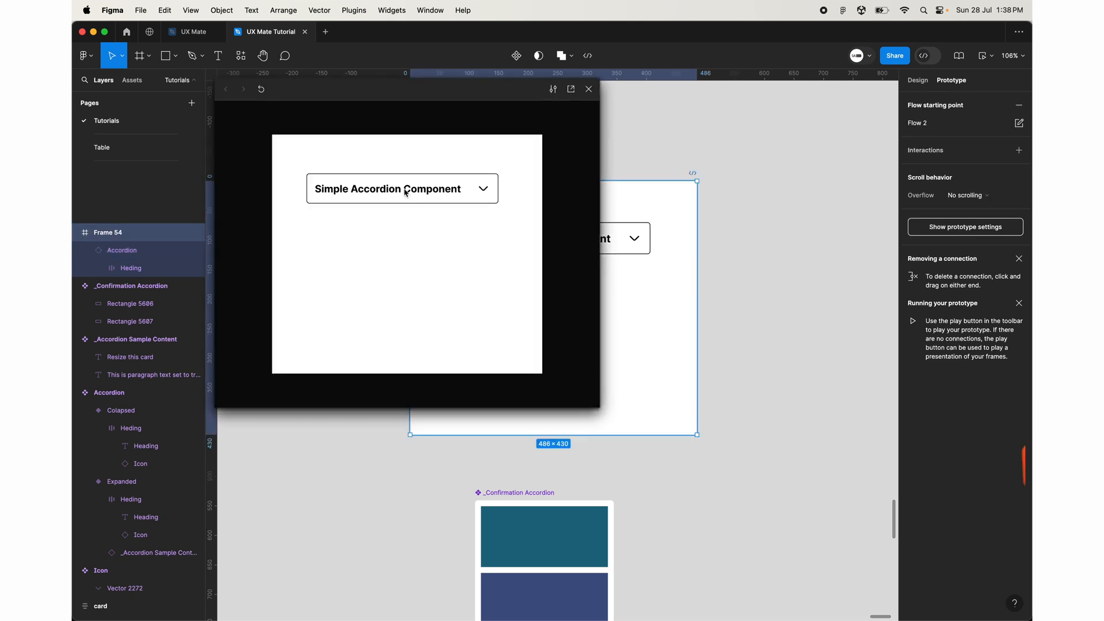